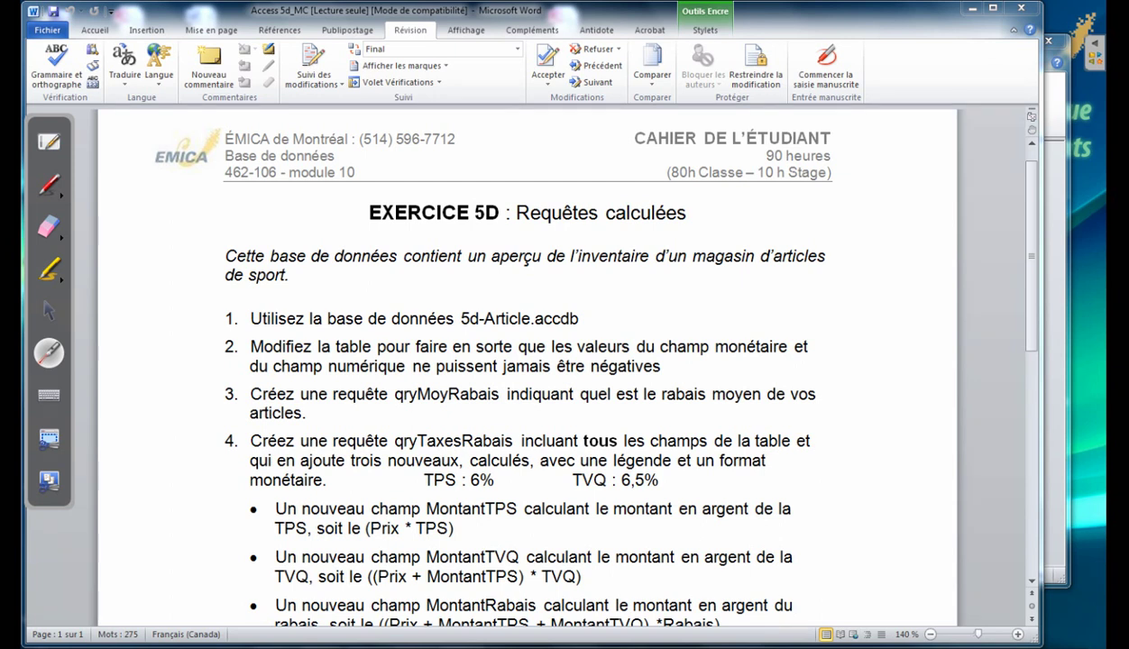
Switch to the 5d-Article database in Access and list all Access objects instead of only the forms.
click(49, 311)
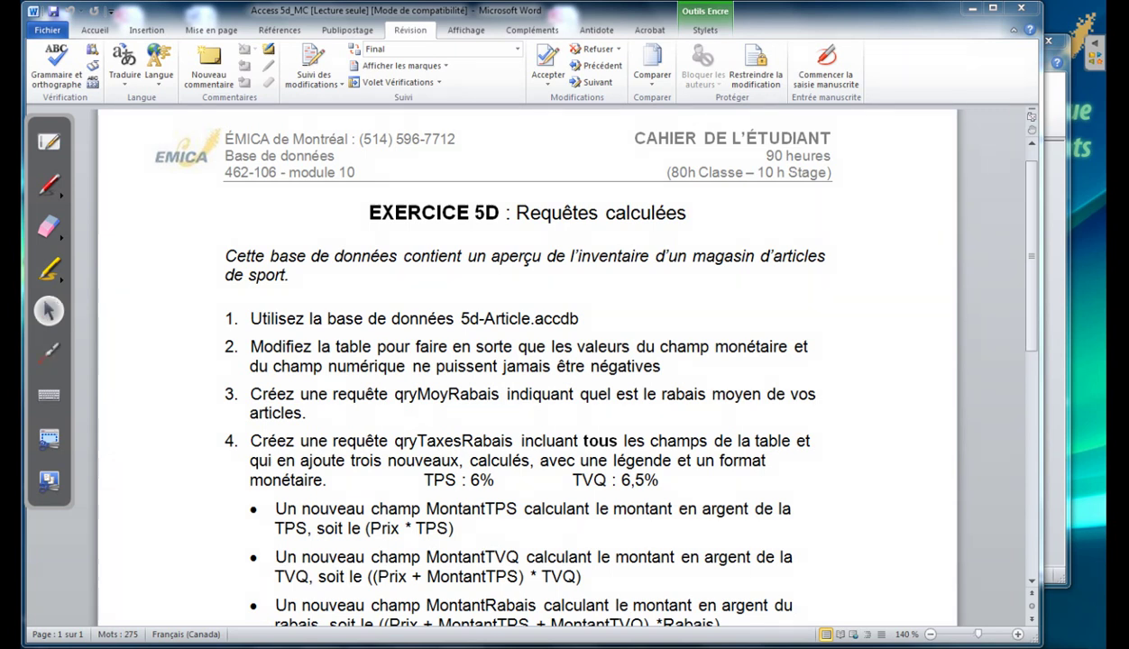
key(alt+Tab)
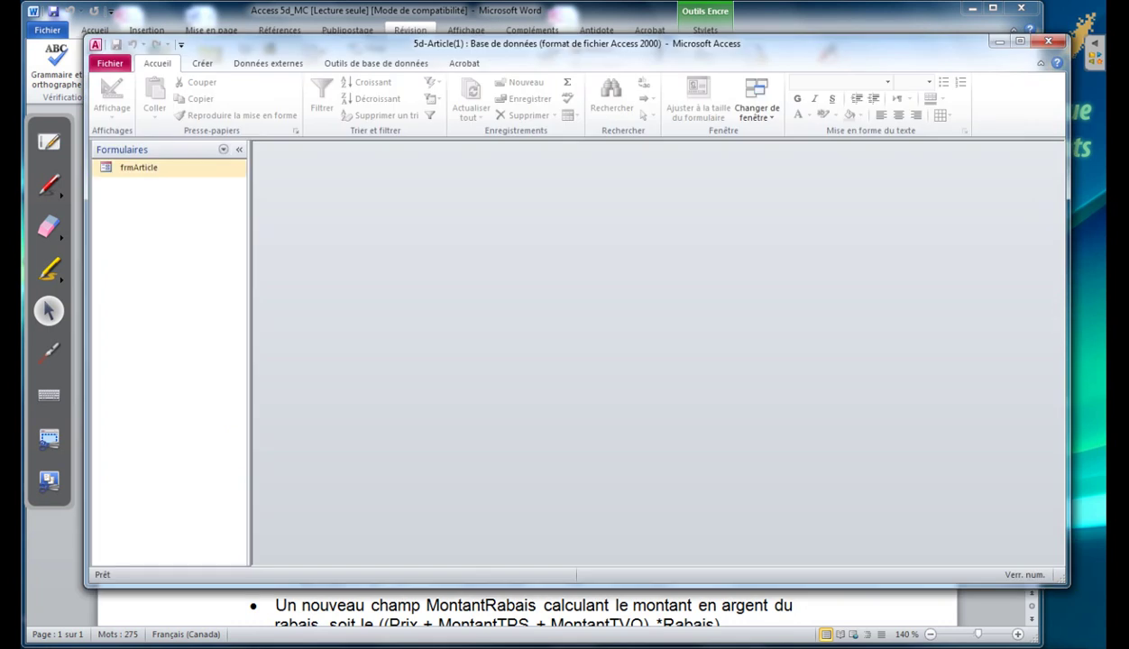
click(223, 149)
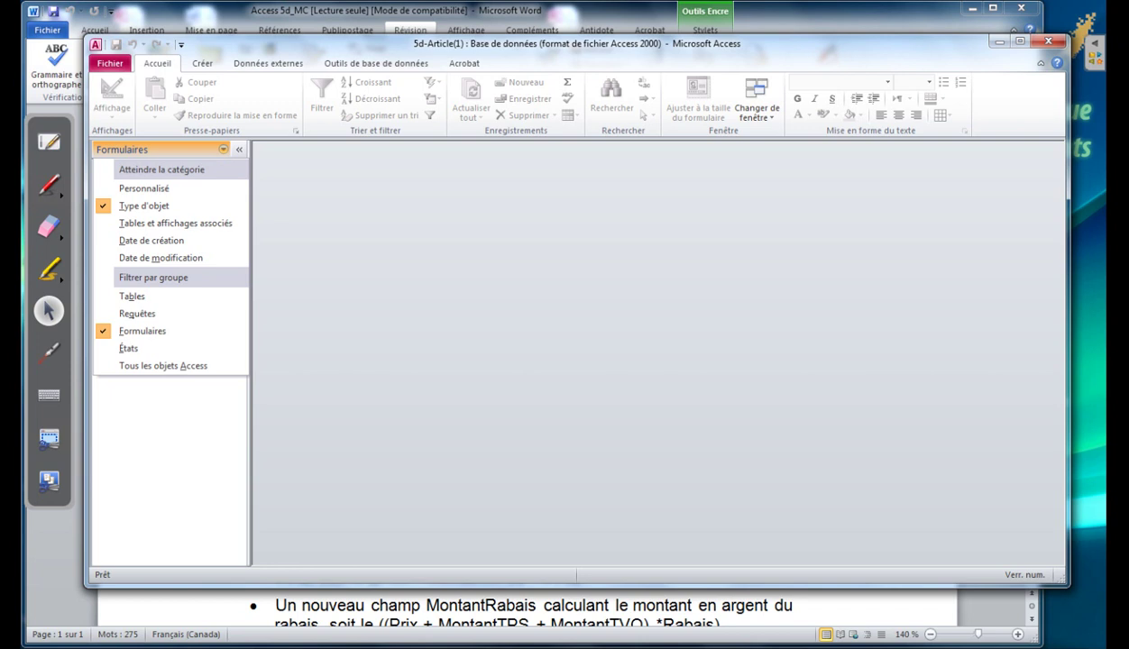
click(204, 365)
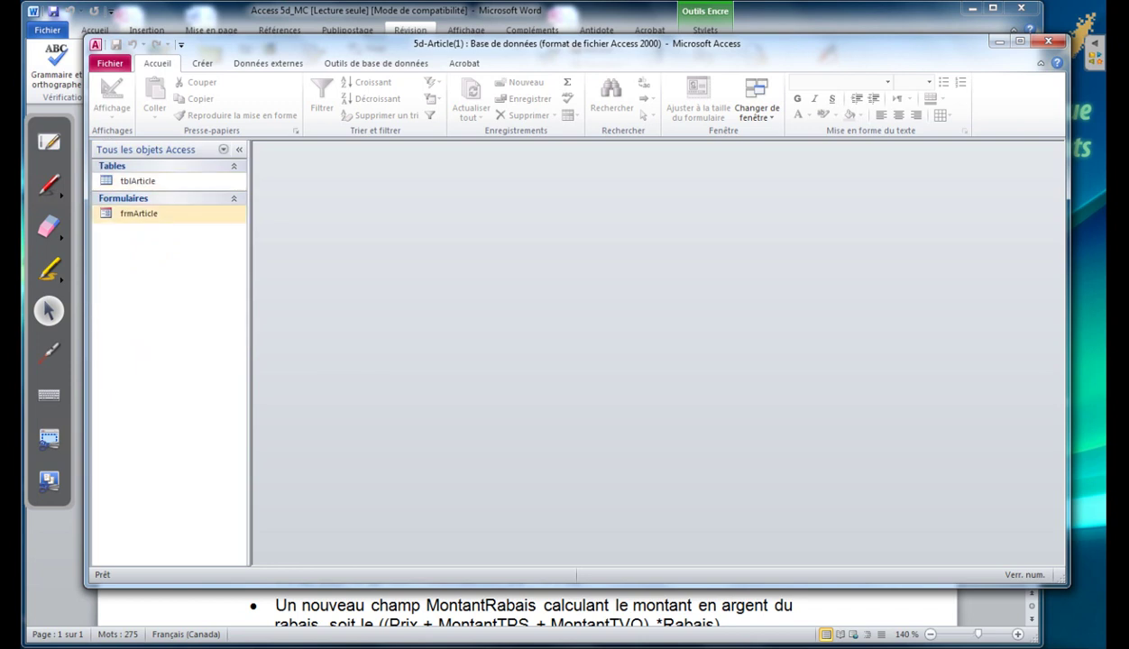
Open the tblArticle table in design view.
click(153, 184)
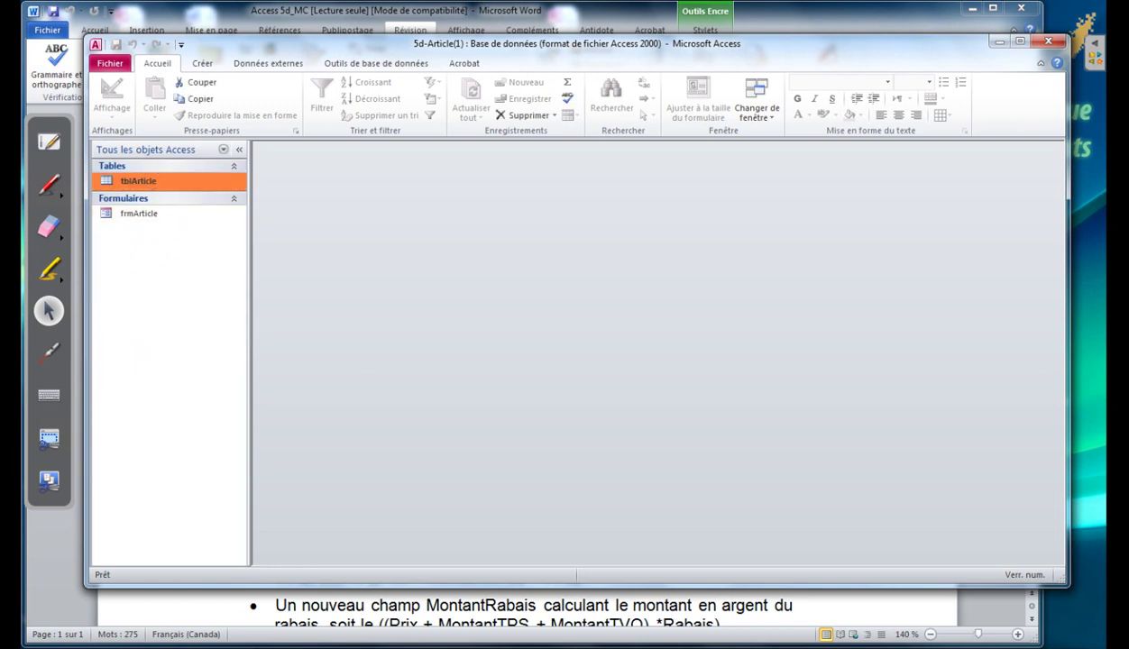
right_click(144, 180)
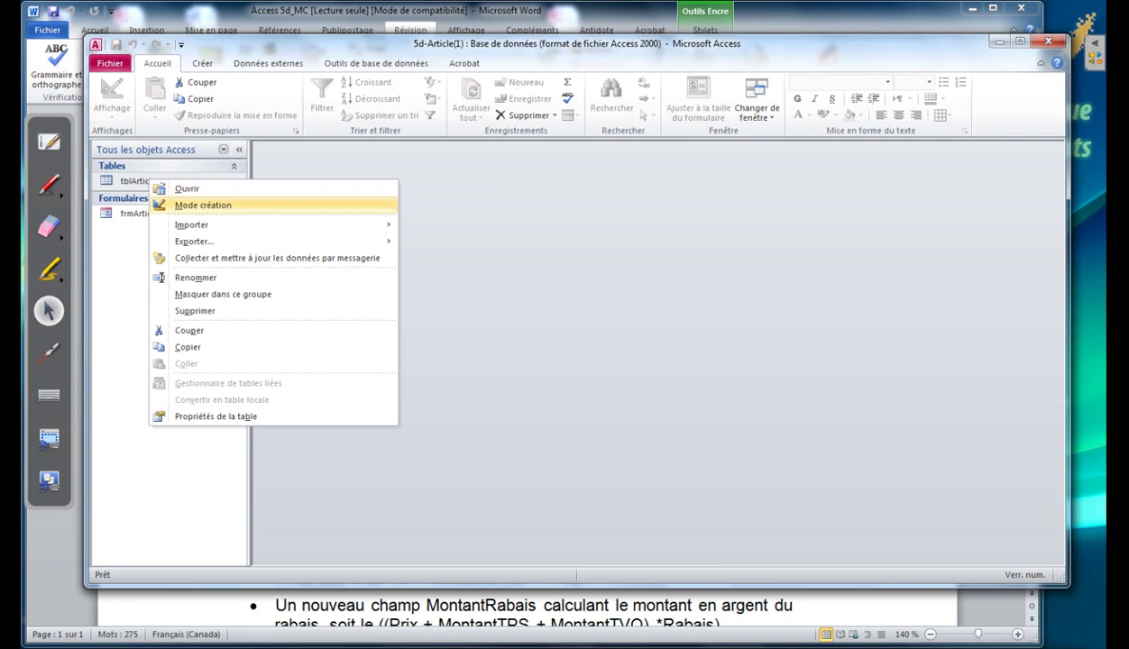
click(181, 202)
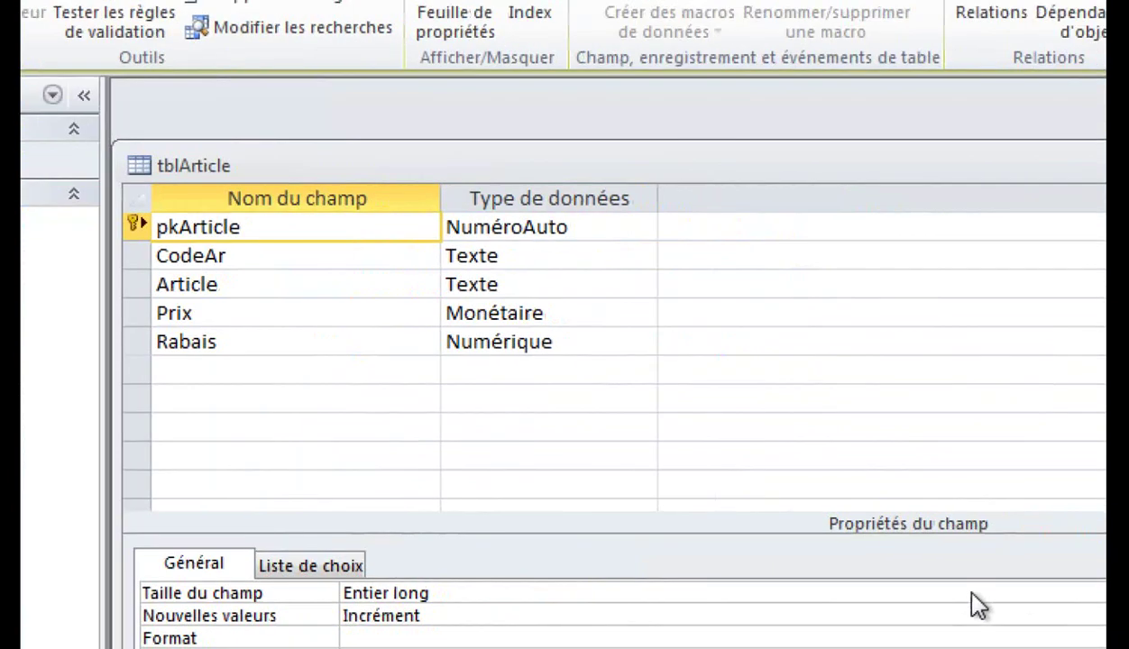
Set the validation rule (Valide si) of the Prix currency field to >=0.
click(383, 315)
click(384, 340)
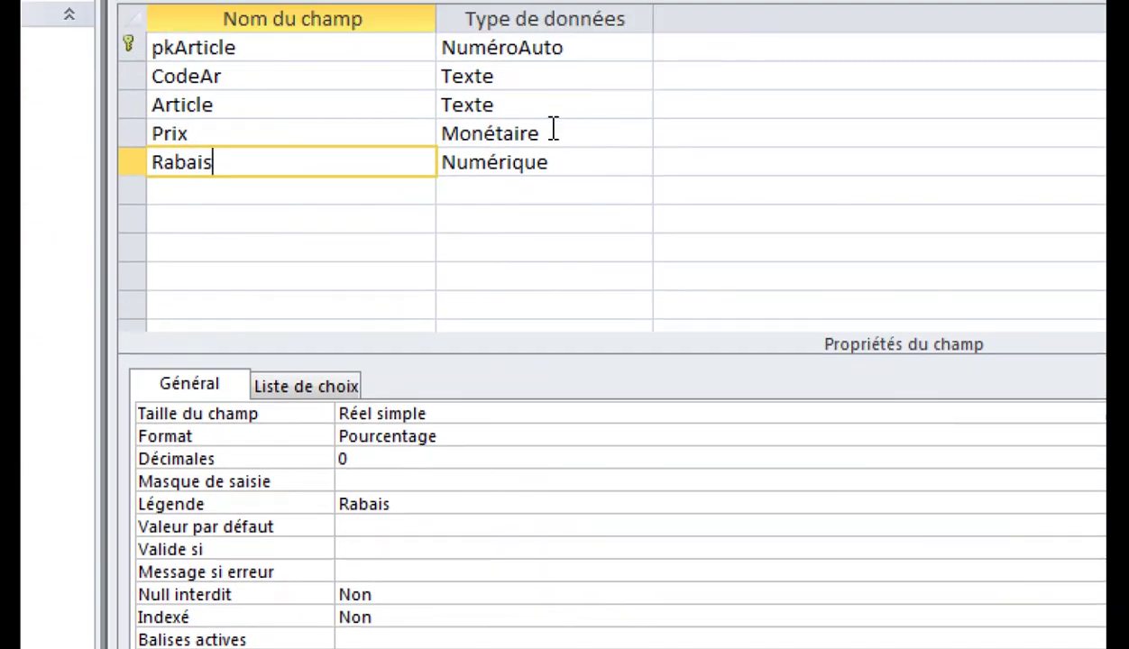
click(552, 132)
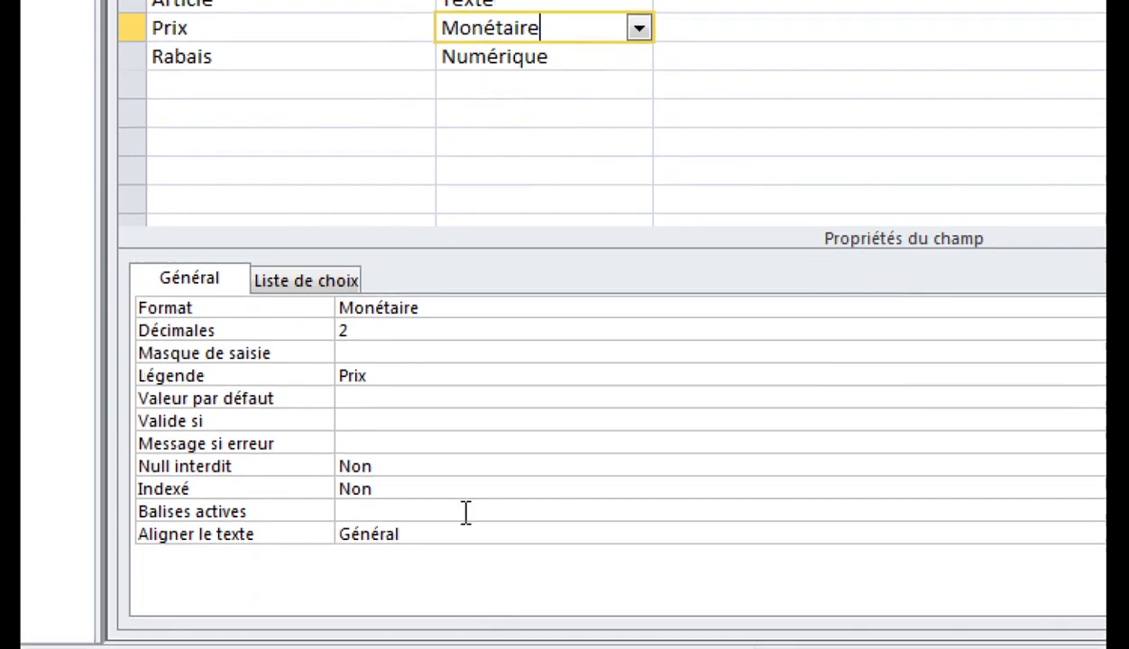
click(443, 421)
text(}<)
key(BackSpace)
key(BackSpace)
text(>0)
key(BackSpace)
text(=0)
Set the validation rule (Valide si) of the Rabais numeric field to >=0.
click(487, 99)
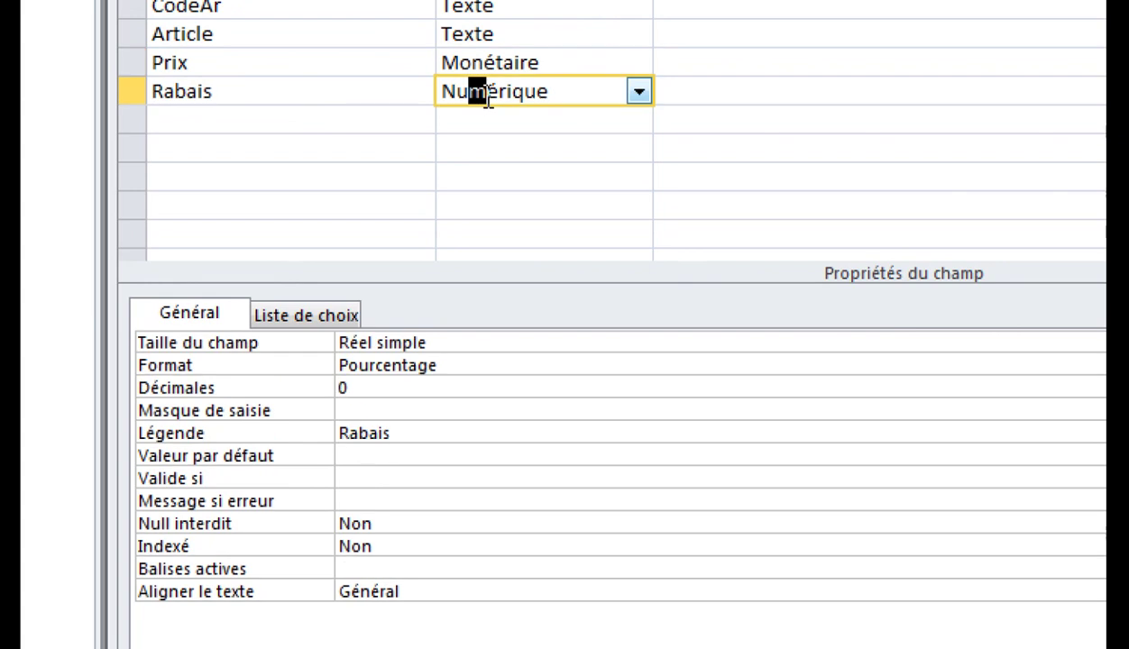
click(410, 479)
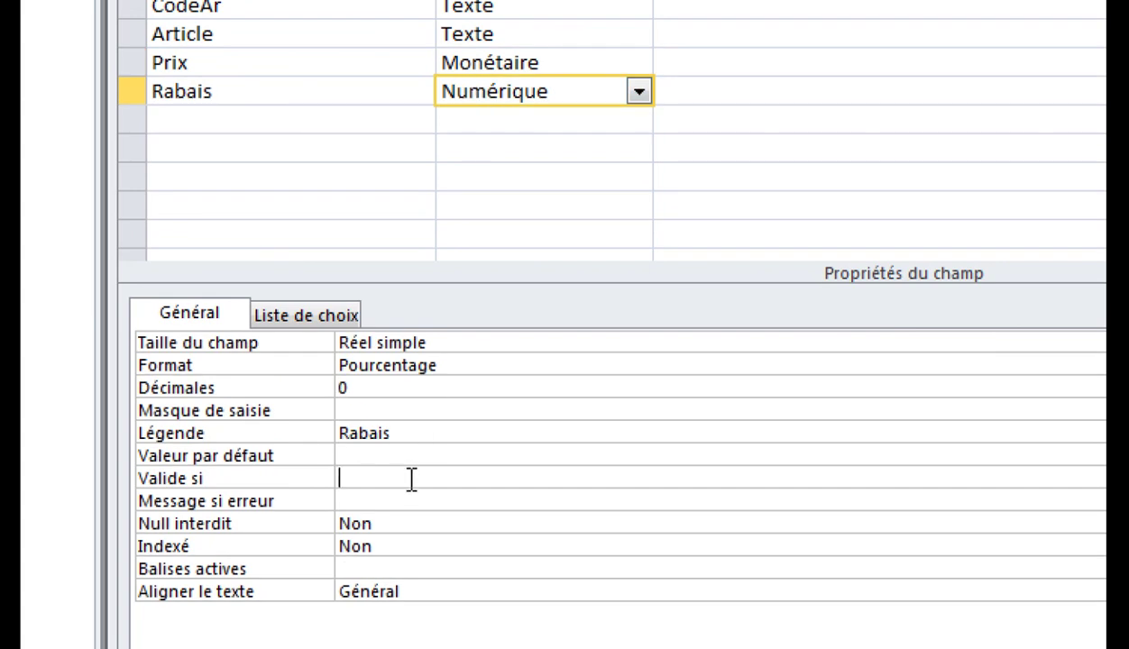
text(>=0)
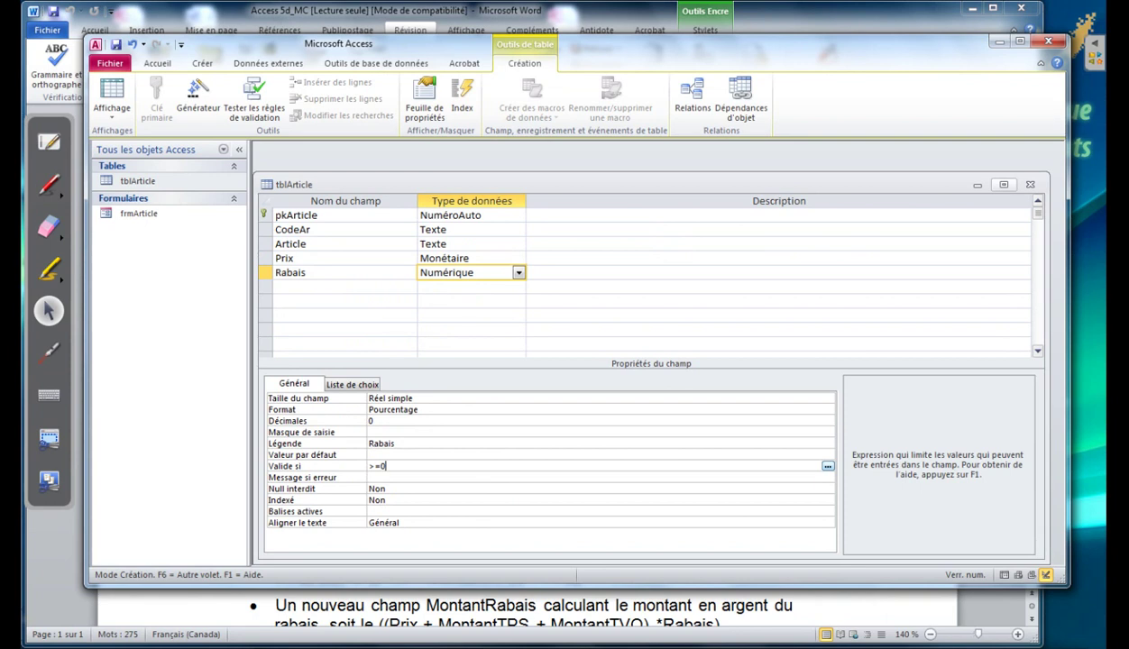
Close tblArticle, saving its design changes and agreeing to test the existing data against the new rules.
click(1030, 184)
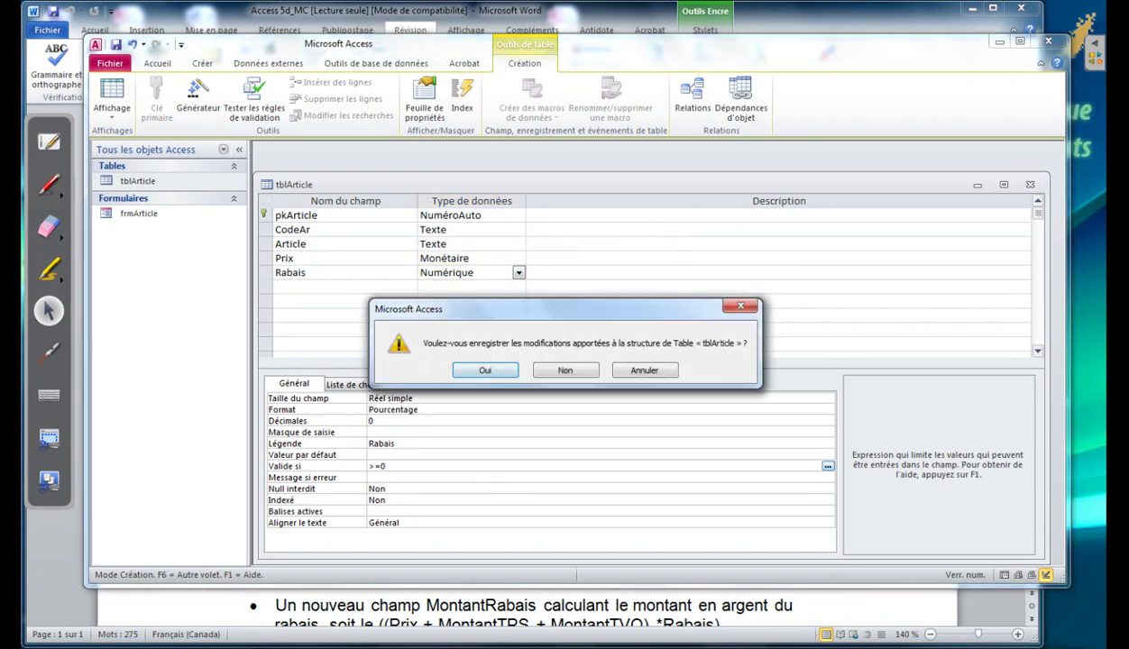
key(Return)
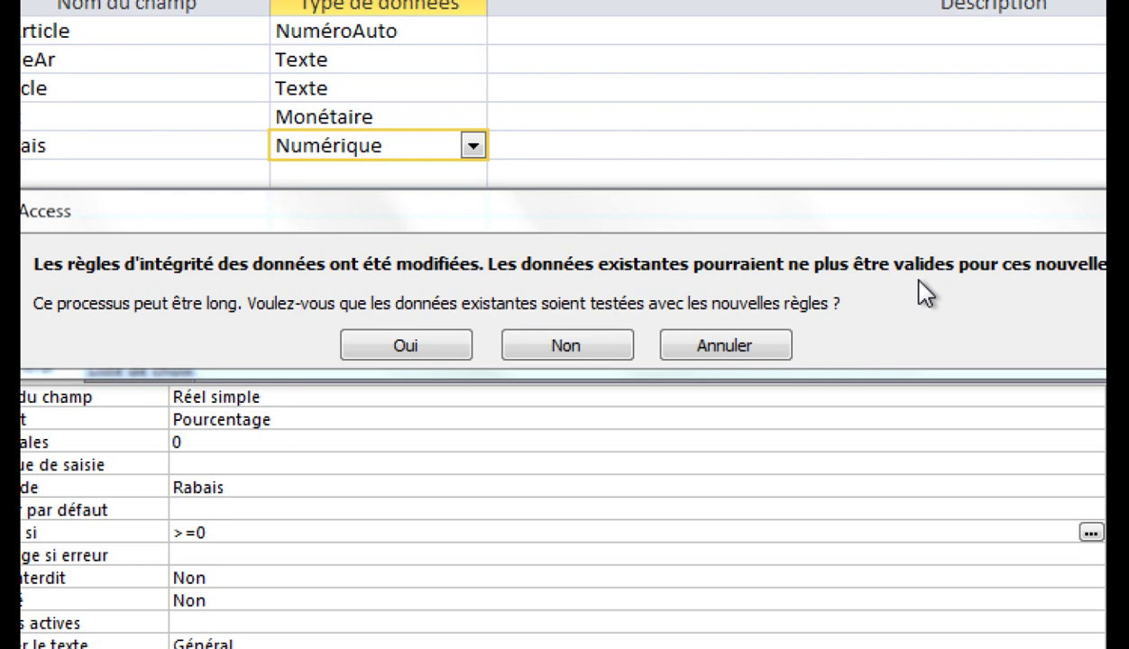
click(424, 346)
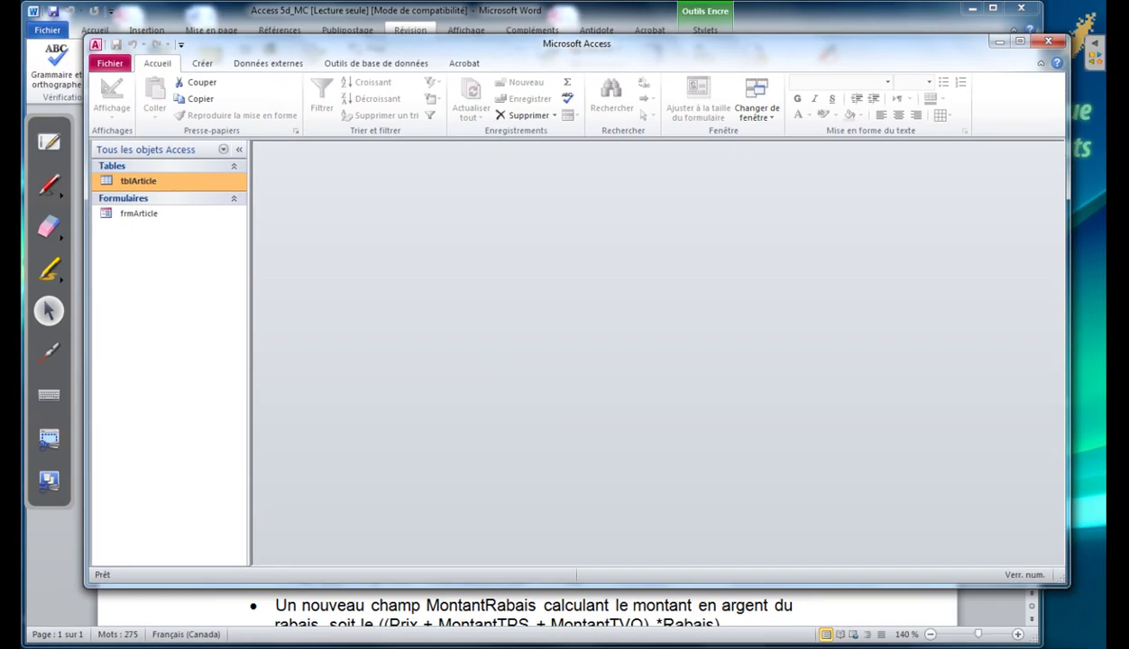
Switch to the Word exercise sheet and highlight the query name qryMoyRabais in instruction 3.
key(alt+Tab)
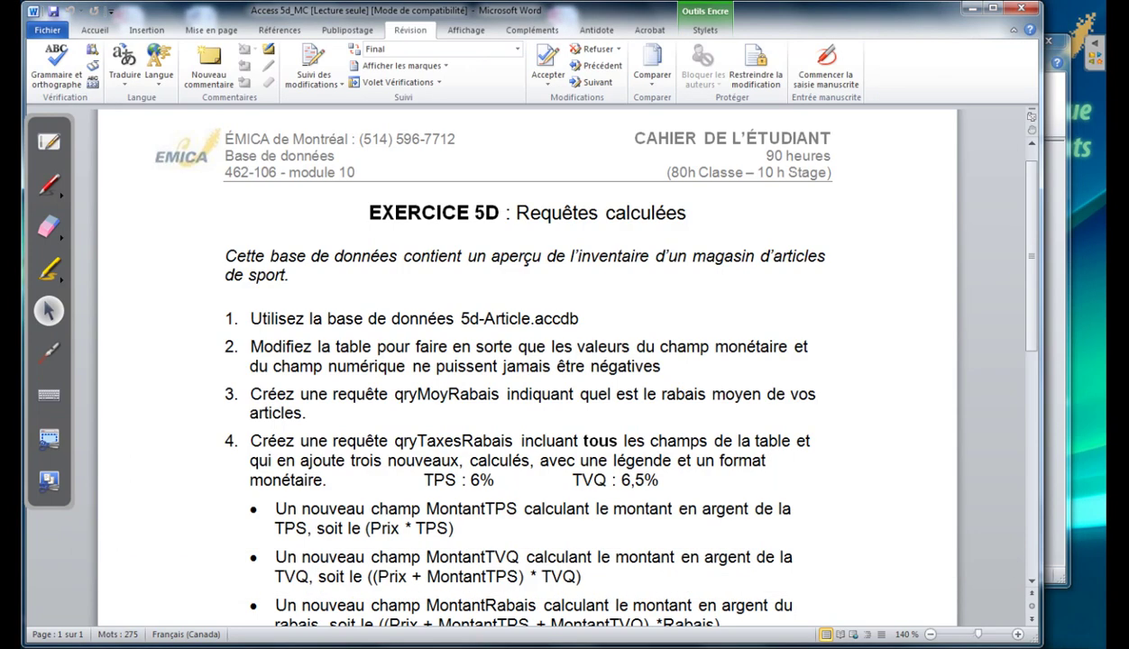
triple_click(300, 406)
click(410, 394)
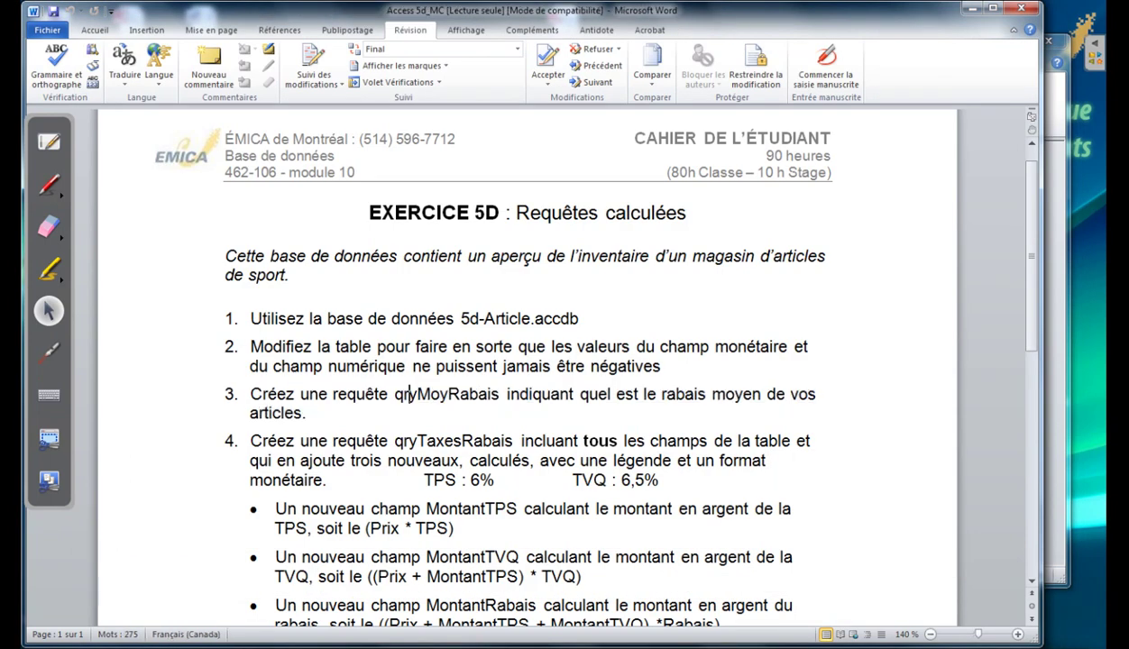
drag(394, 394, 499, 394)
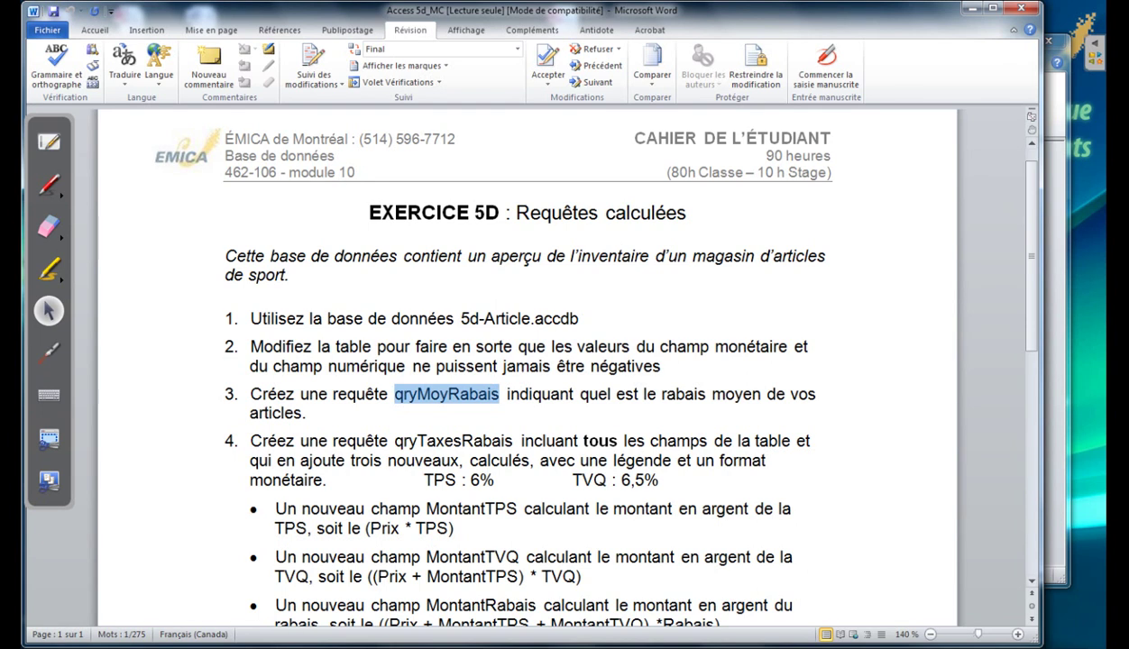
Switch back to Access and create a new query in design view based on tblArticle.
key(alt+Tab)
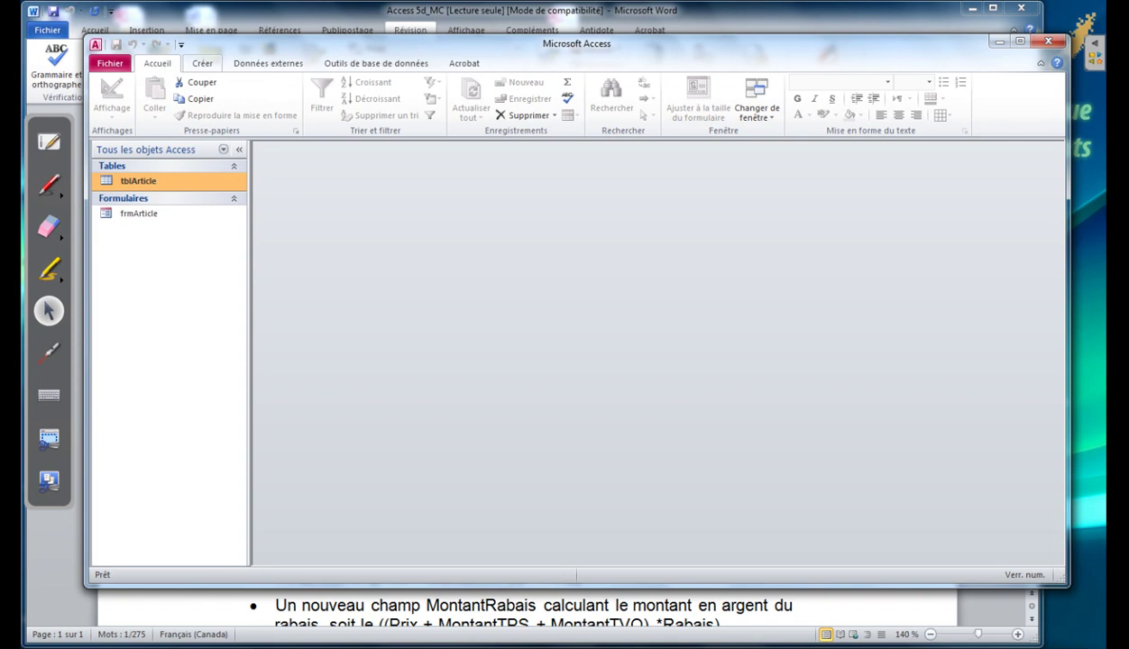
click(202, 63)
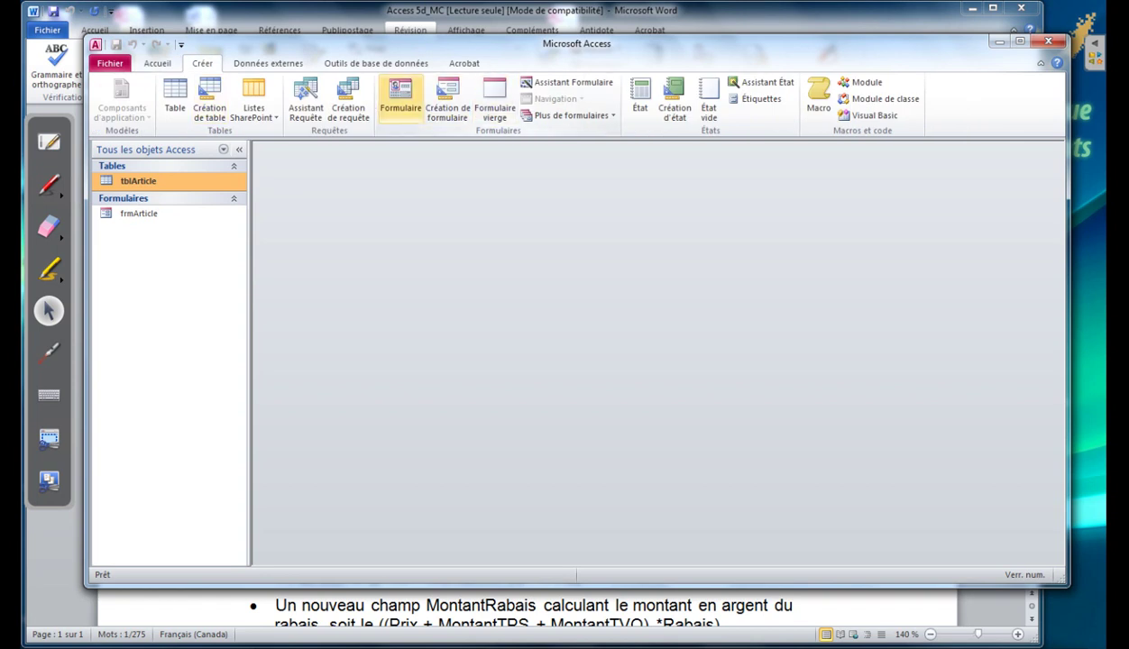
click(348, 104)
drag(566, 419, 602, 189)
click(641, 401)
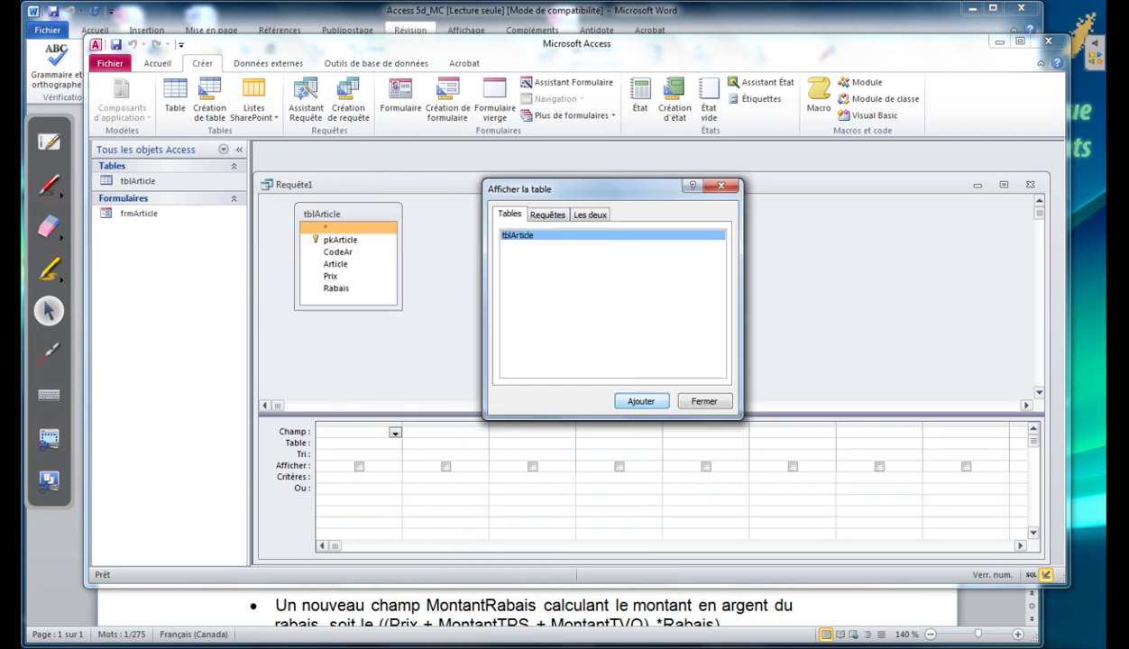
click(704, 402)
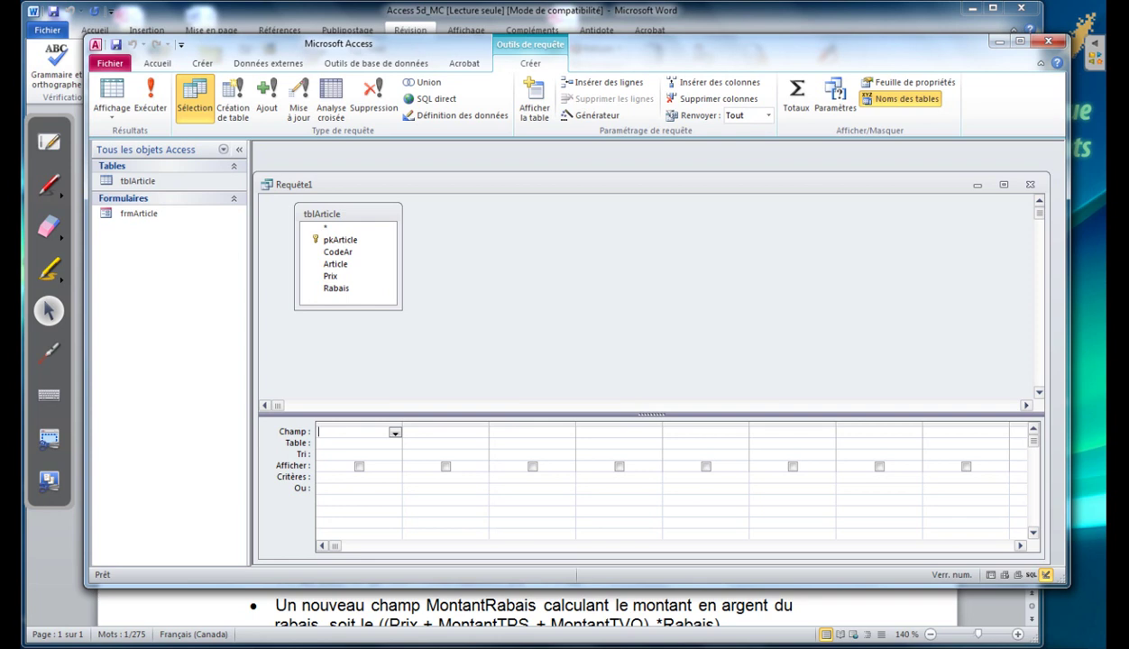
Check the exercise sheet again and add the Rabais field of tblArticle to the query grid.
click(340, 240)
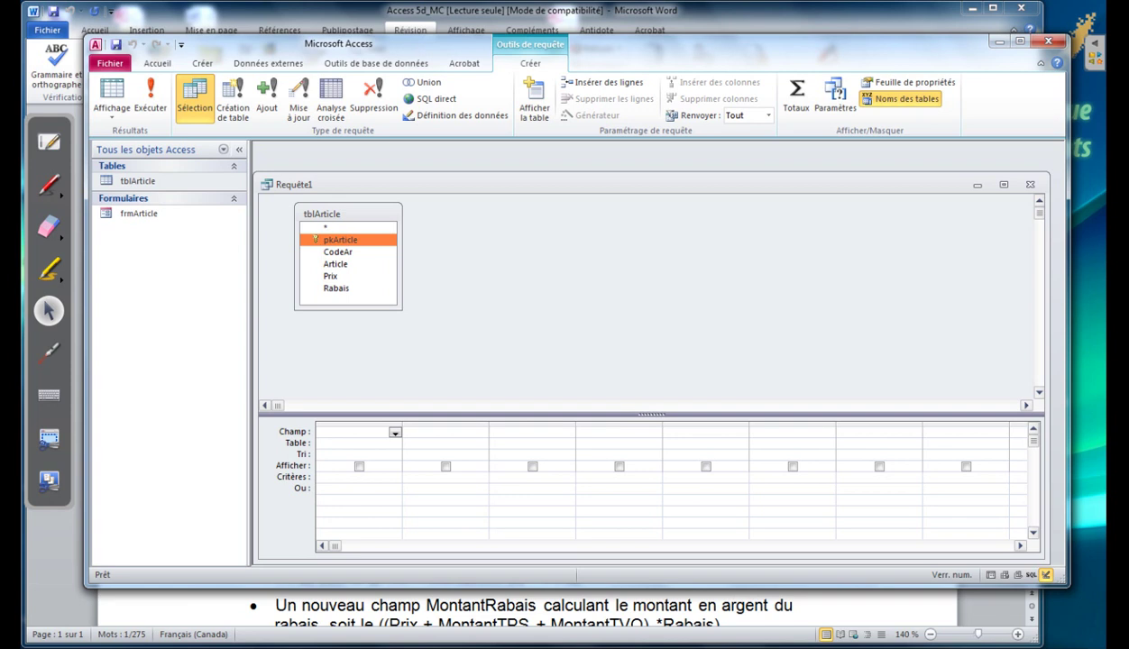
ctrl+click(330, 275)
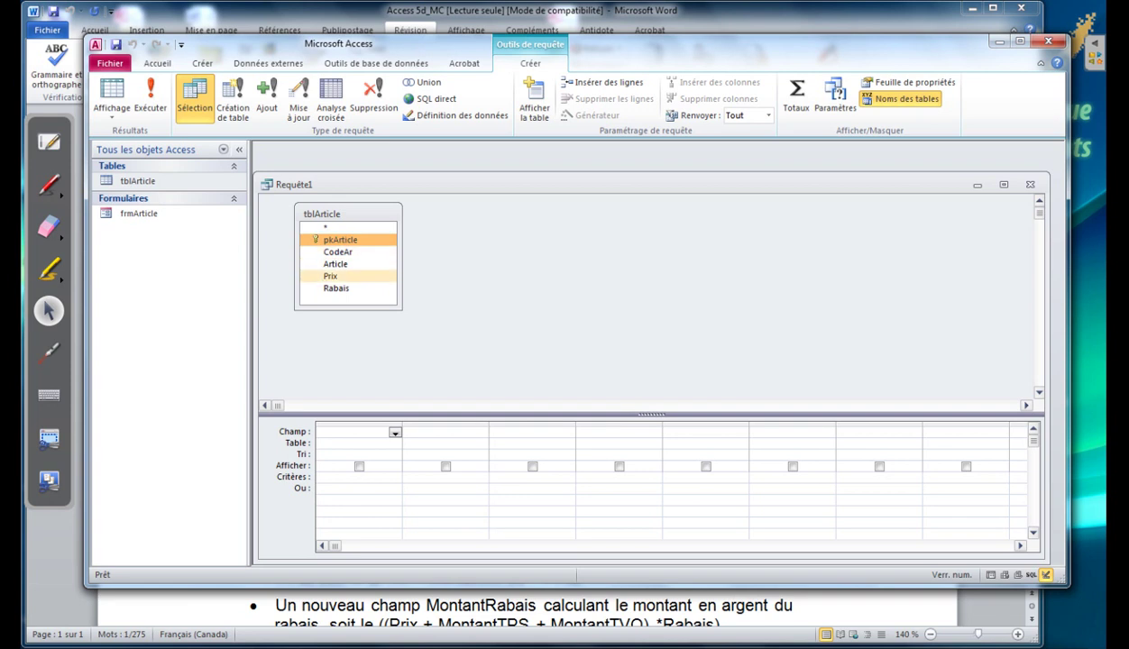
key(alt+Tab)
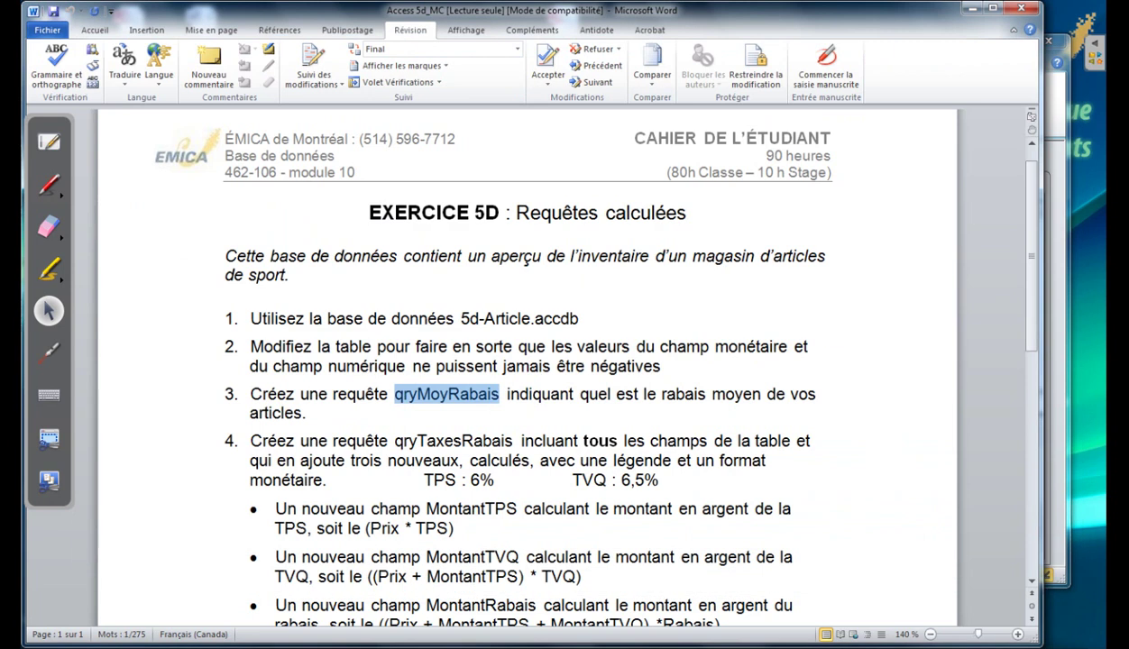
key(alt+Tab)
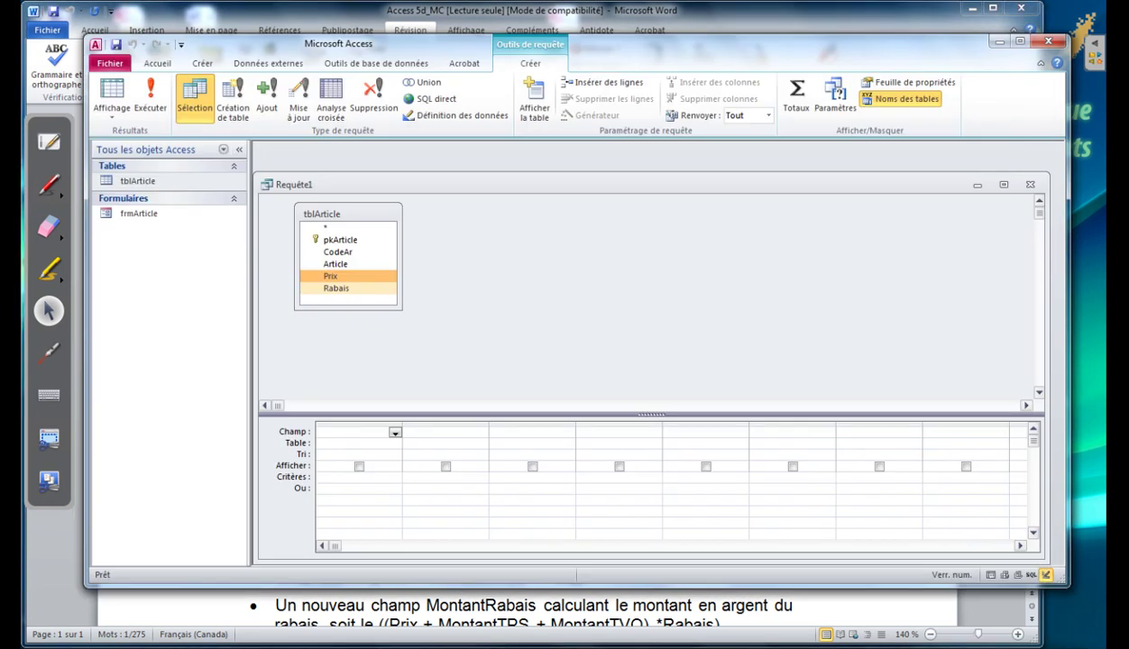
click(336, 288)
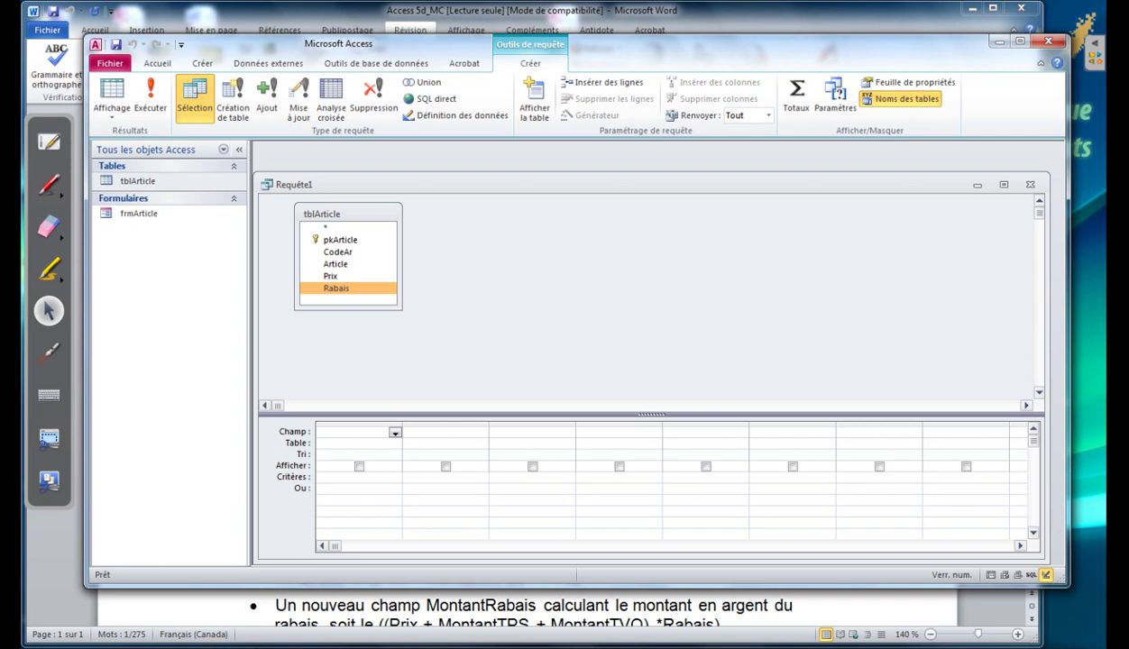
click(335, 288)
double_click(336, 288)
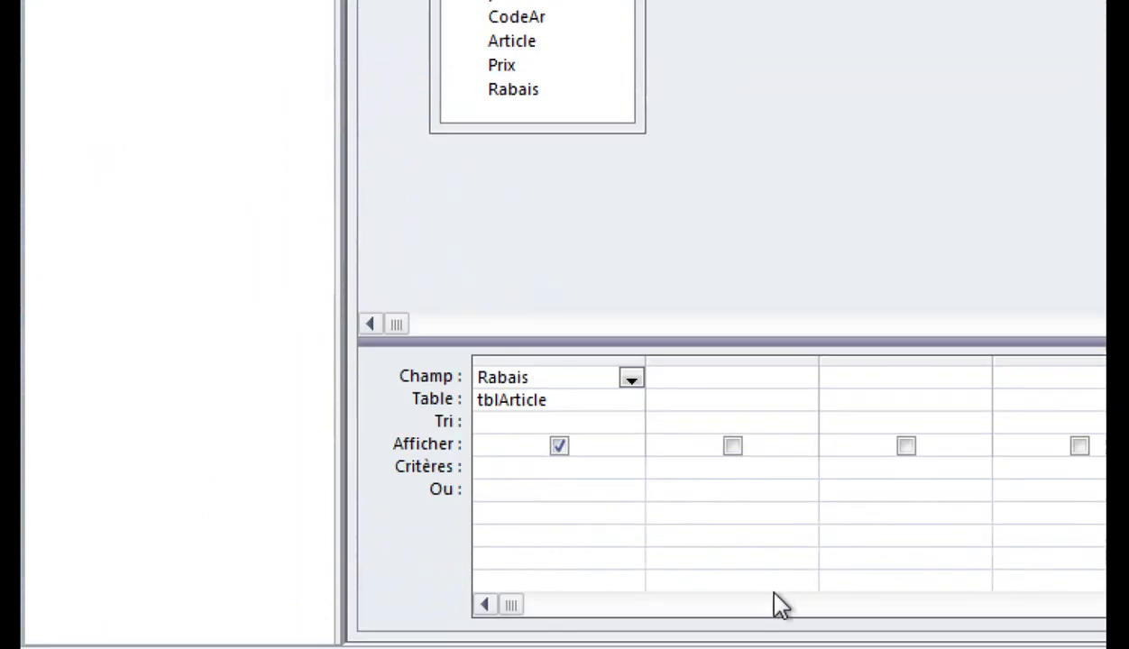
Show the totals row in the query grid and set the Rabais column's operation to Moyenne.
click(566, 377)
right_click(566, 377)
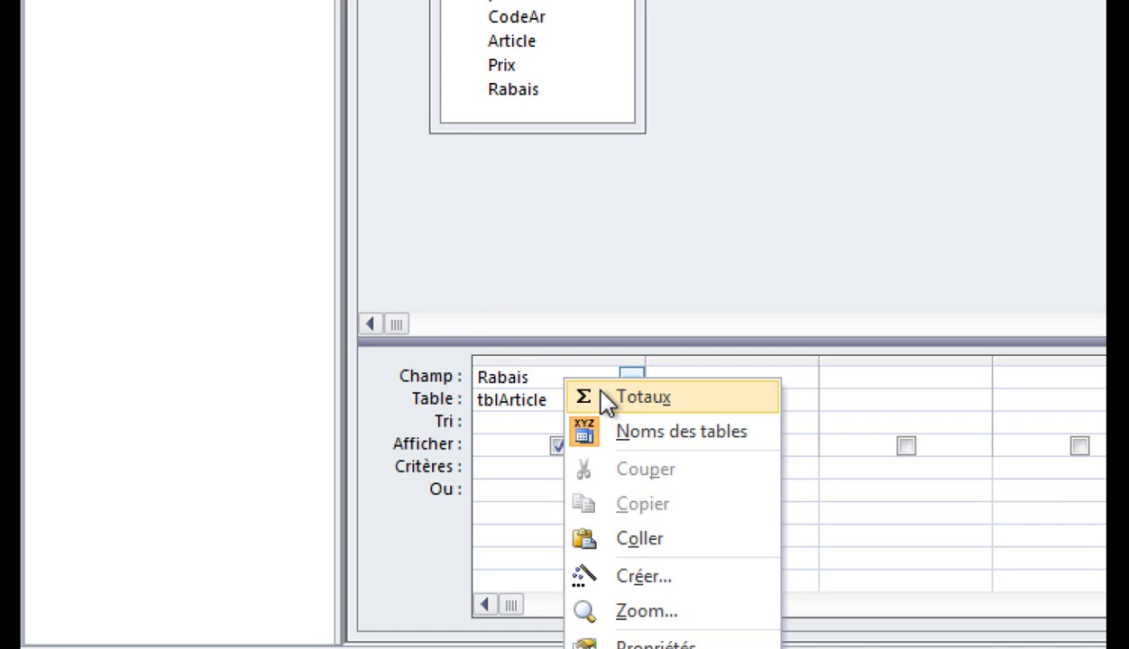
click(606, 400)
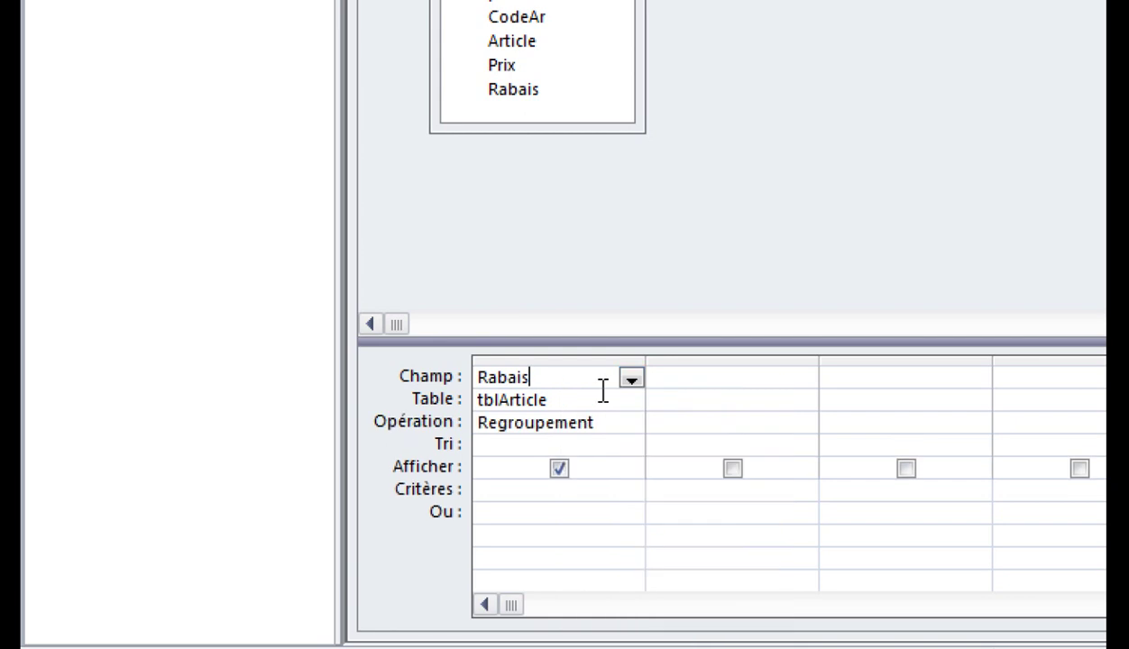
click(614, 422)
click(633, 428)
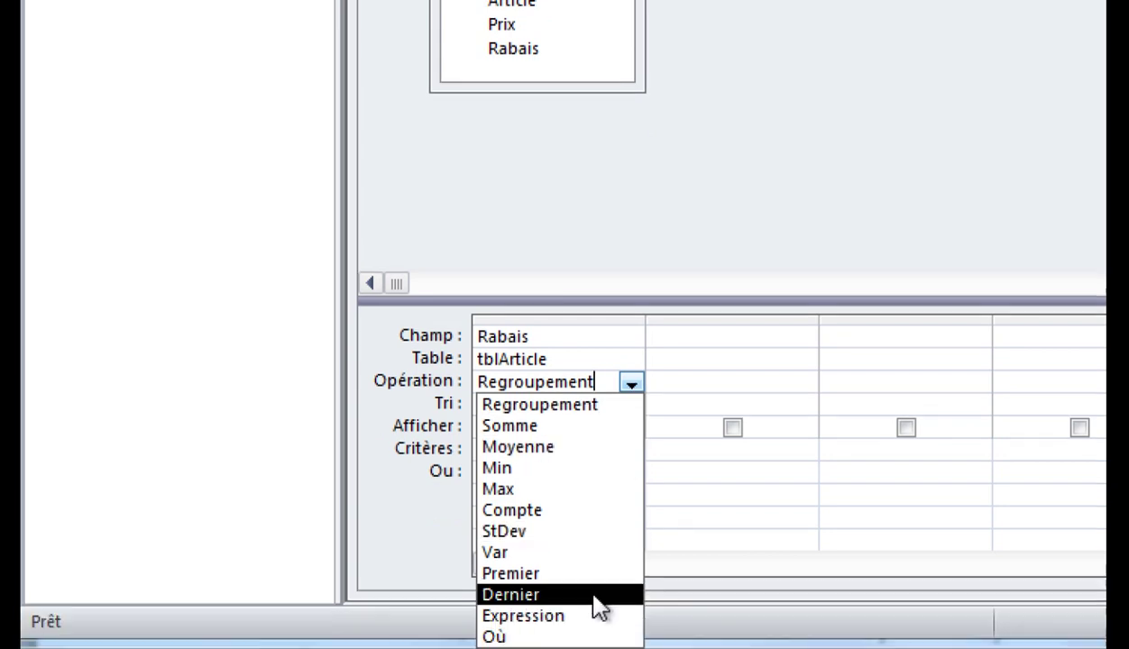
click(606, 446)
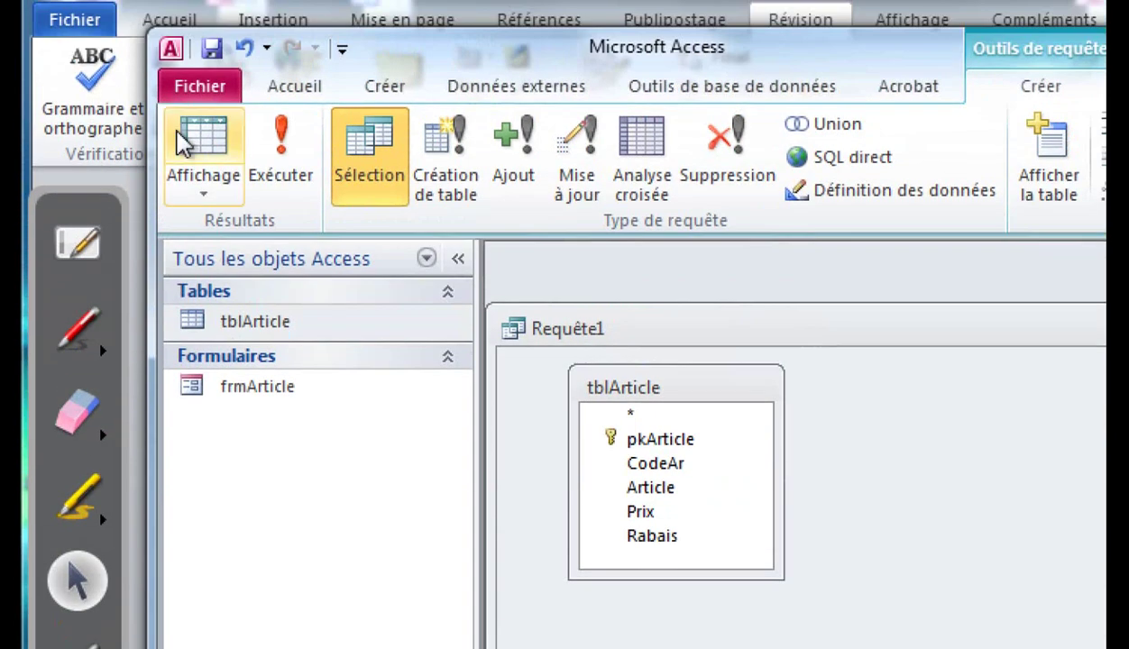
Run the query to examine the average discount, and return to its design view.
click(264, 165)
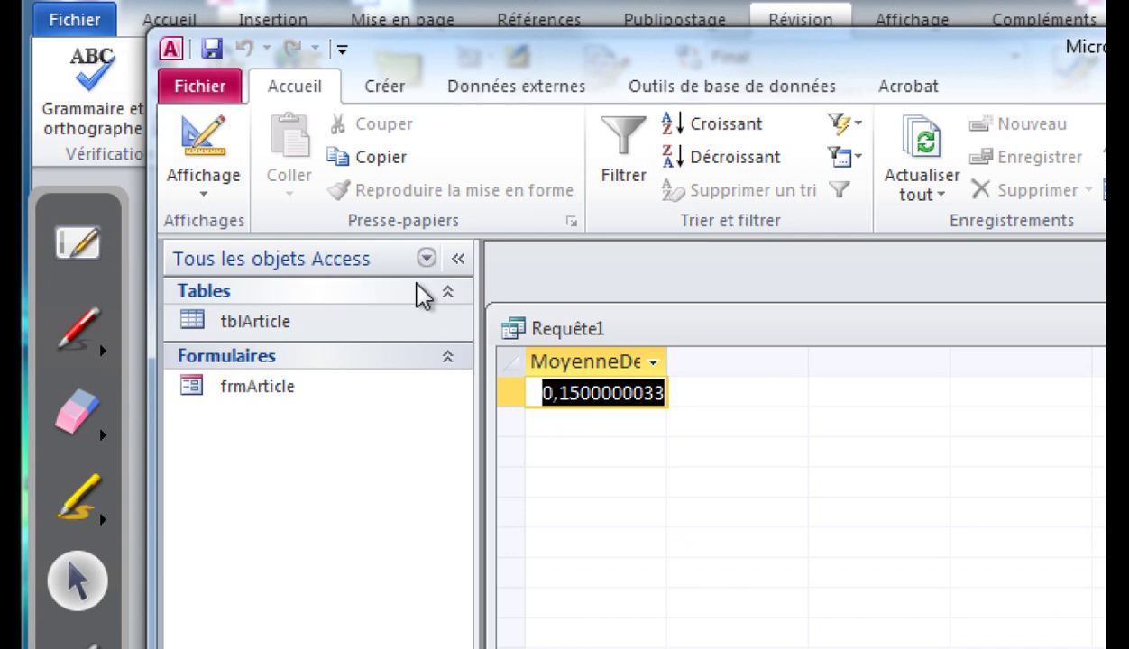
click(217, 135)
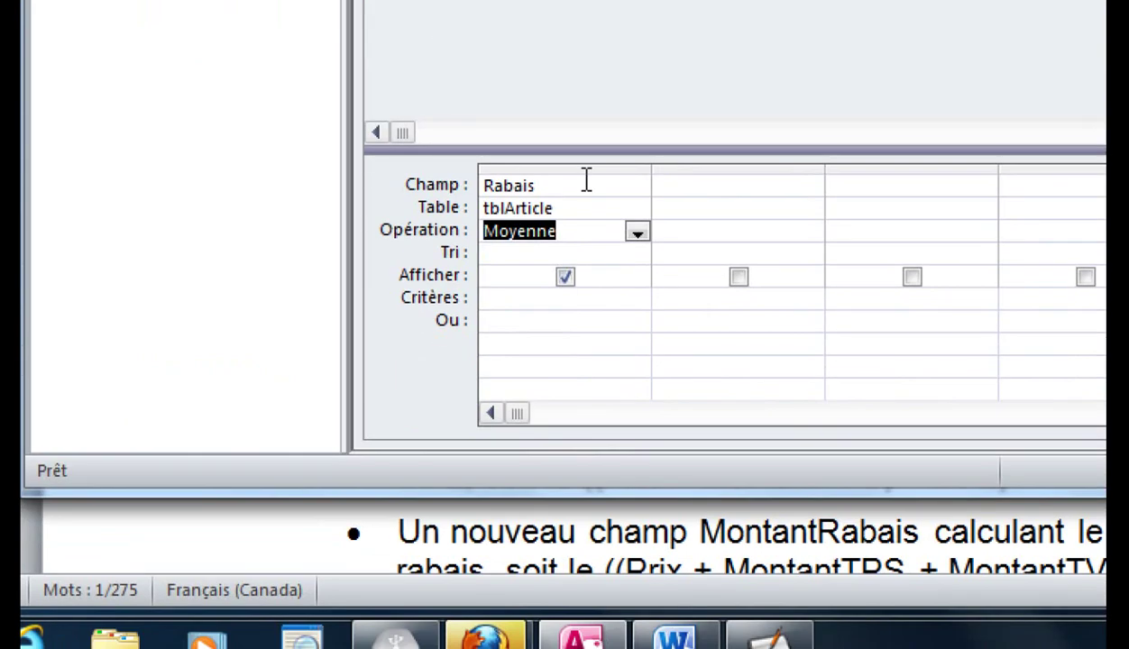
Set the format of the query's Rabais column to Pourcentage and run the query.
click(575, 181)
right_click(577, 183)
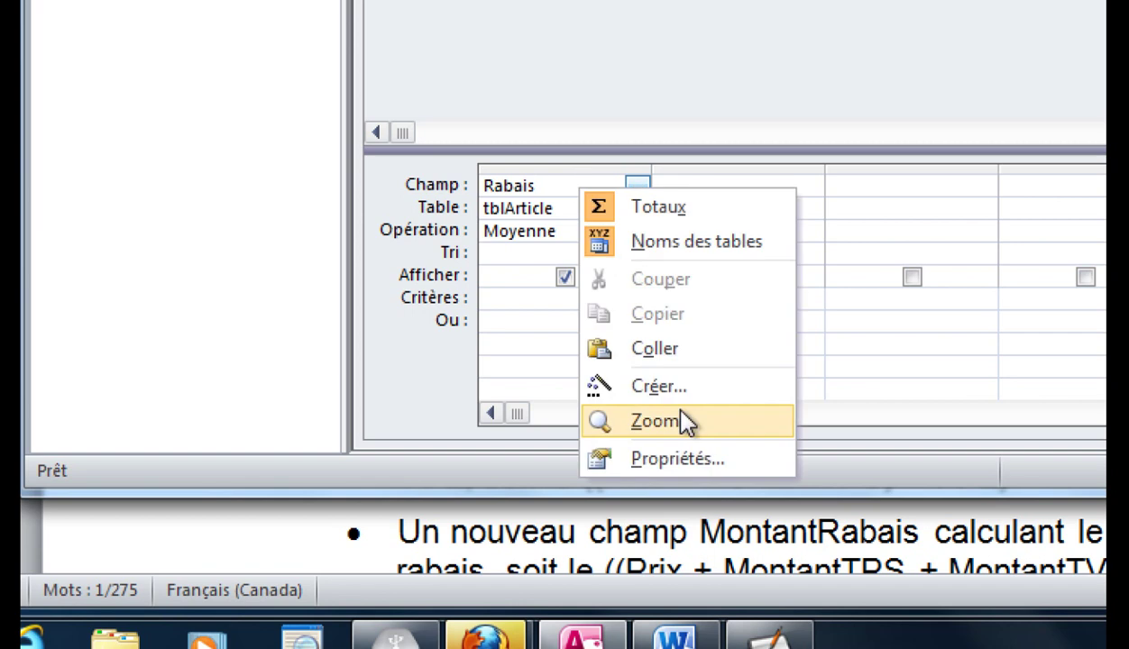
click(687, 462)
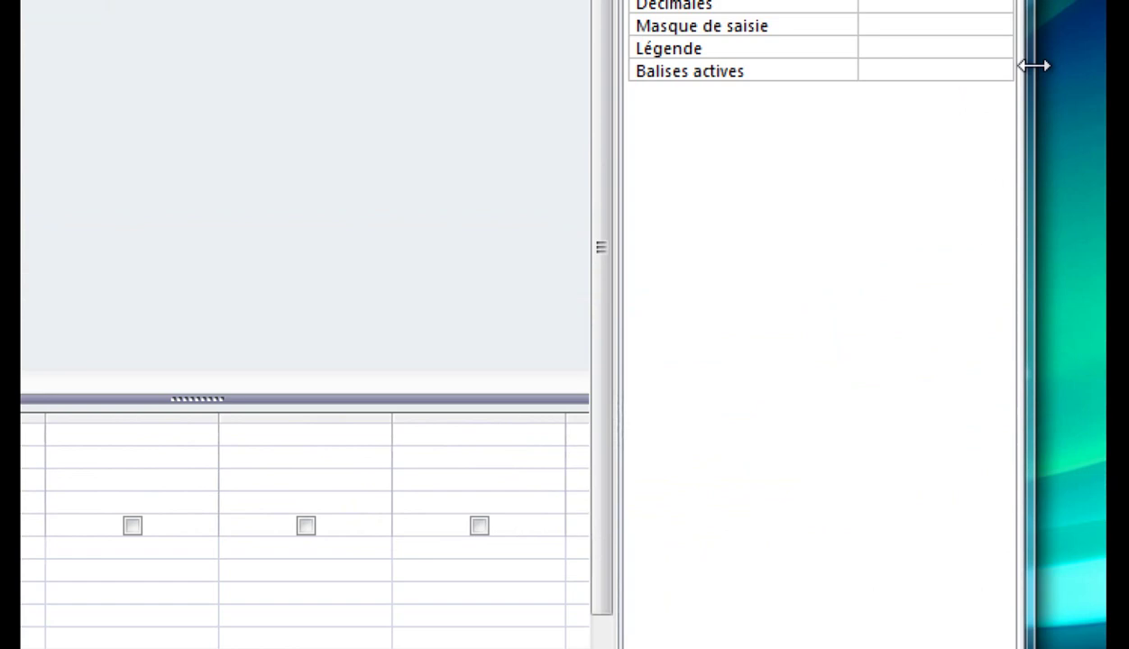
click(974, 214)
click(999, 217)
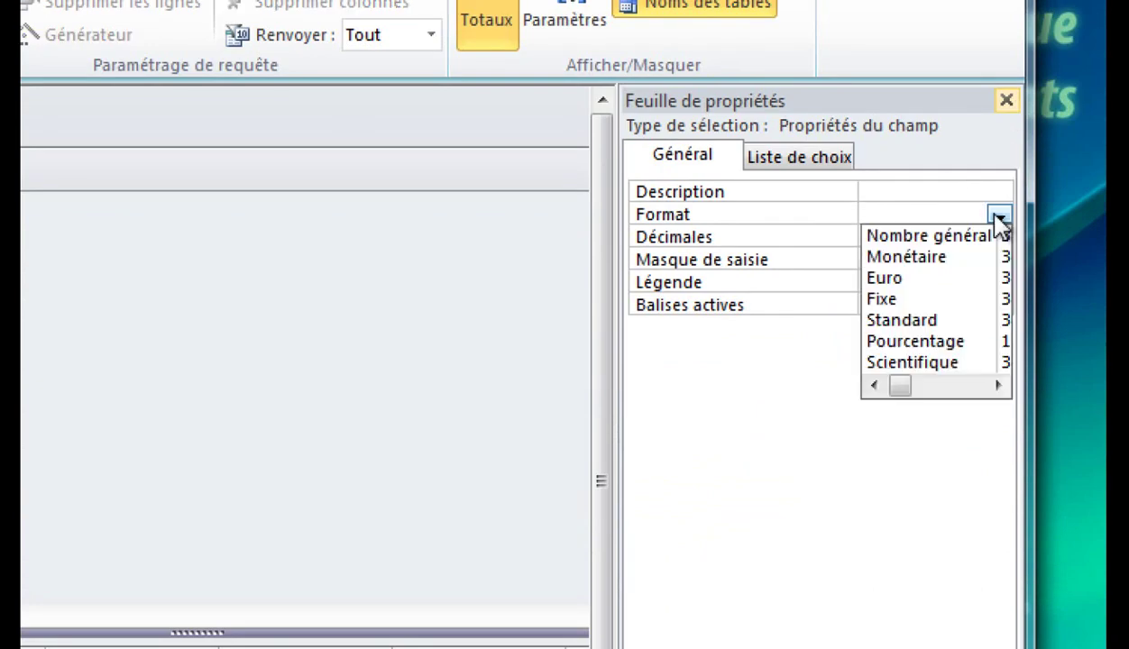
click(946, 342)
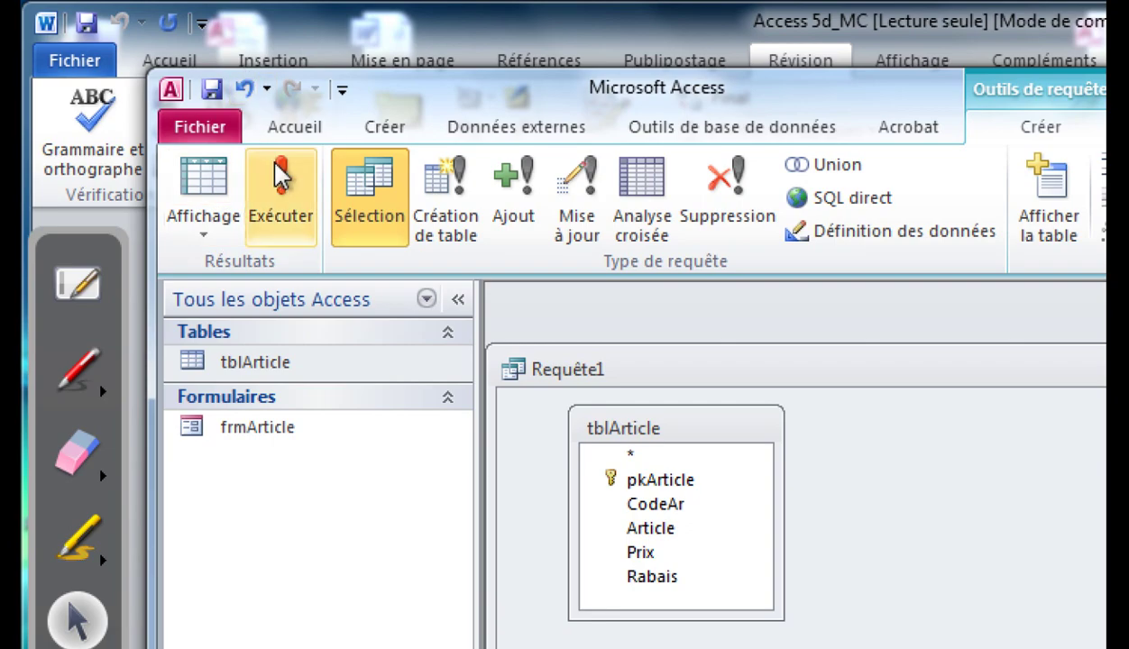
click(282, 178)
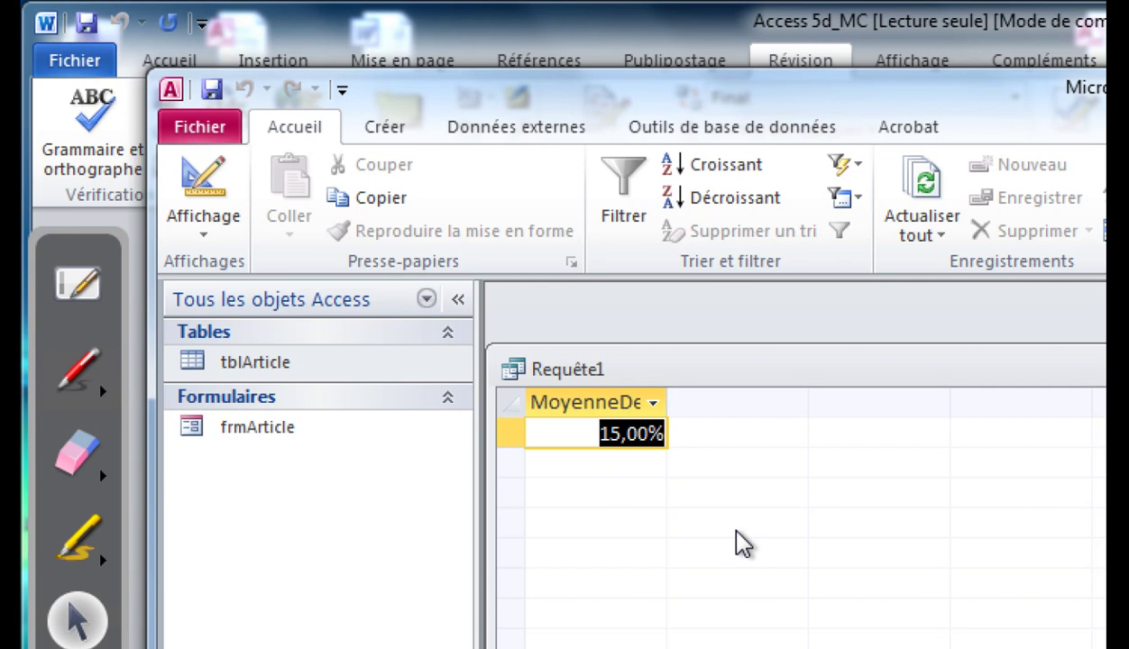
Save the query as qryMoyRabais, close it, and check the next task in the Word exercise sheet.
click(223, 97)
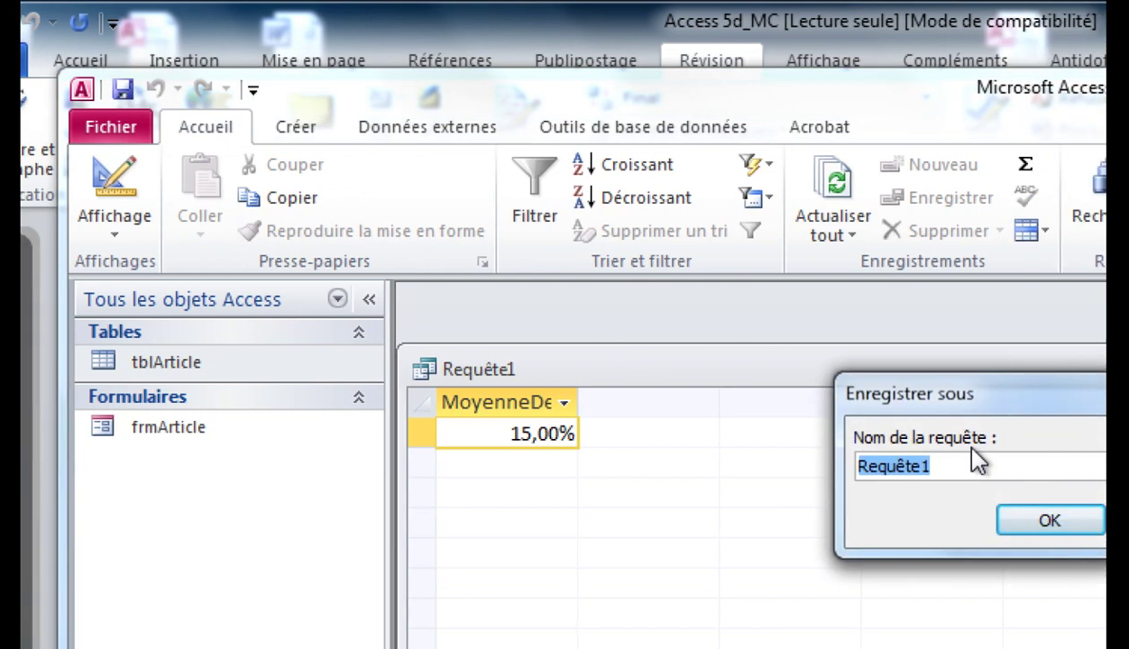
text(qryMoyRabais)
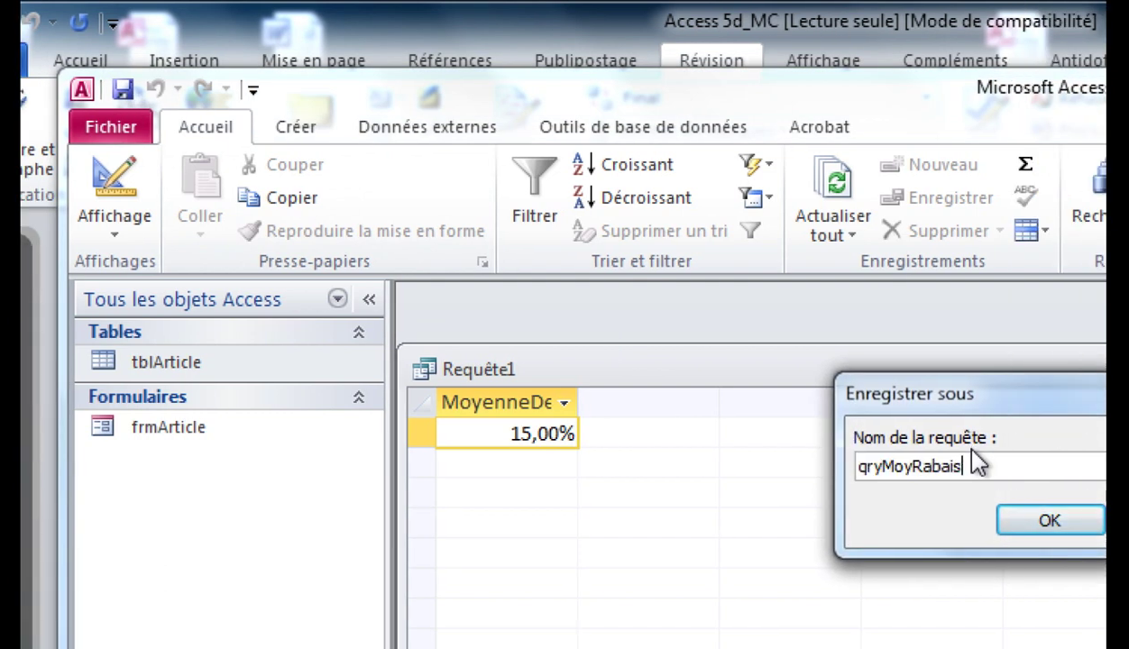
click(1011, 521)
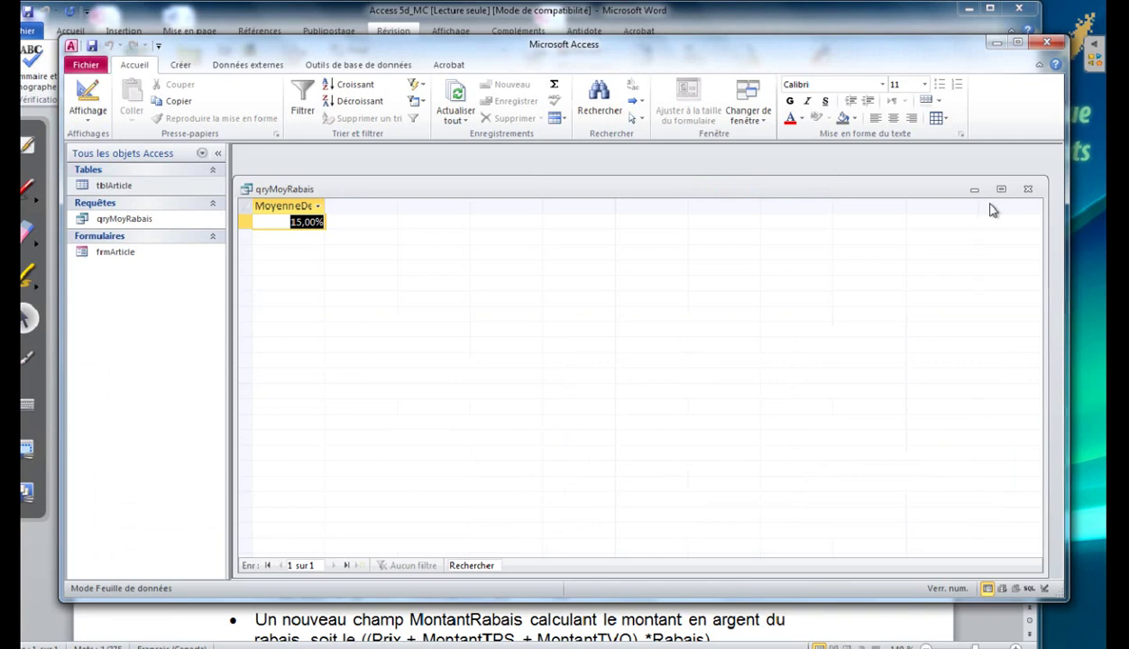
click(1027, 189)
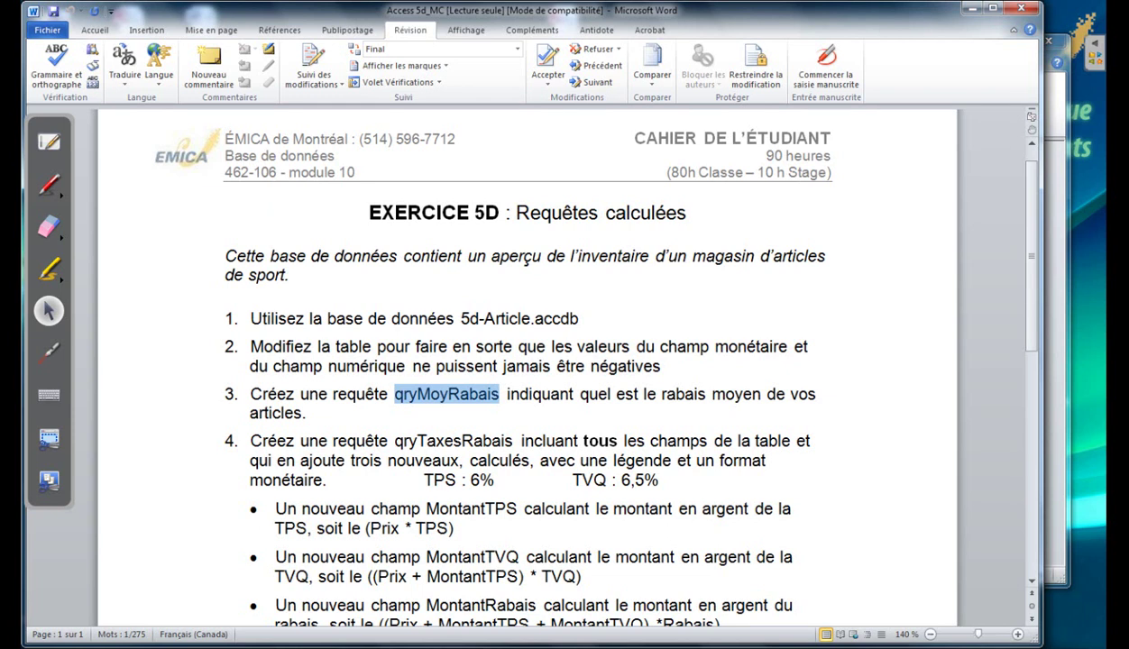
scroll(564, 360, down, 2)
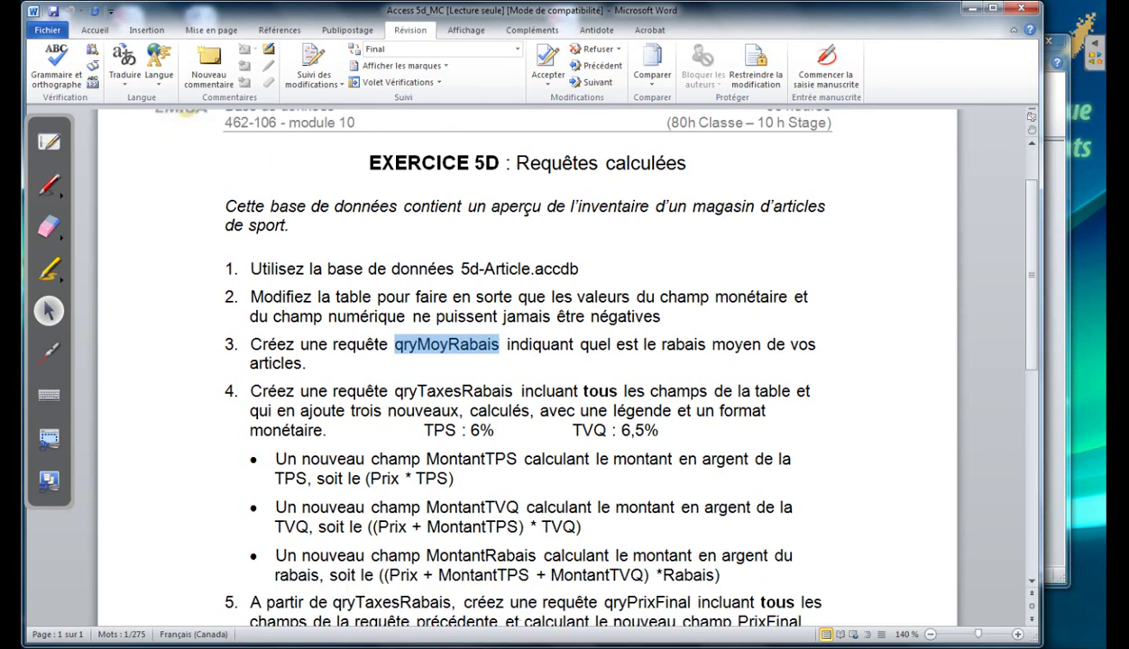
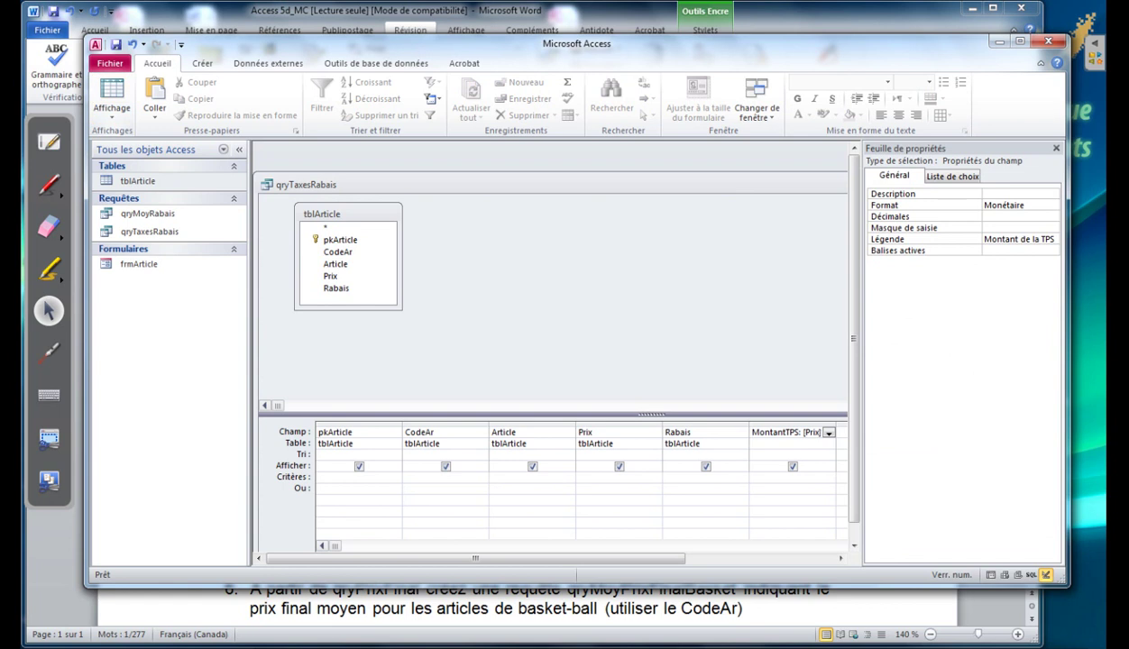
Build the expression MontantTVQ:[Prix]*0,065 for the first empty column after MontantTPS in qryTaxesRabais.
drag(475, 558, 550, 558)
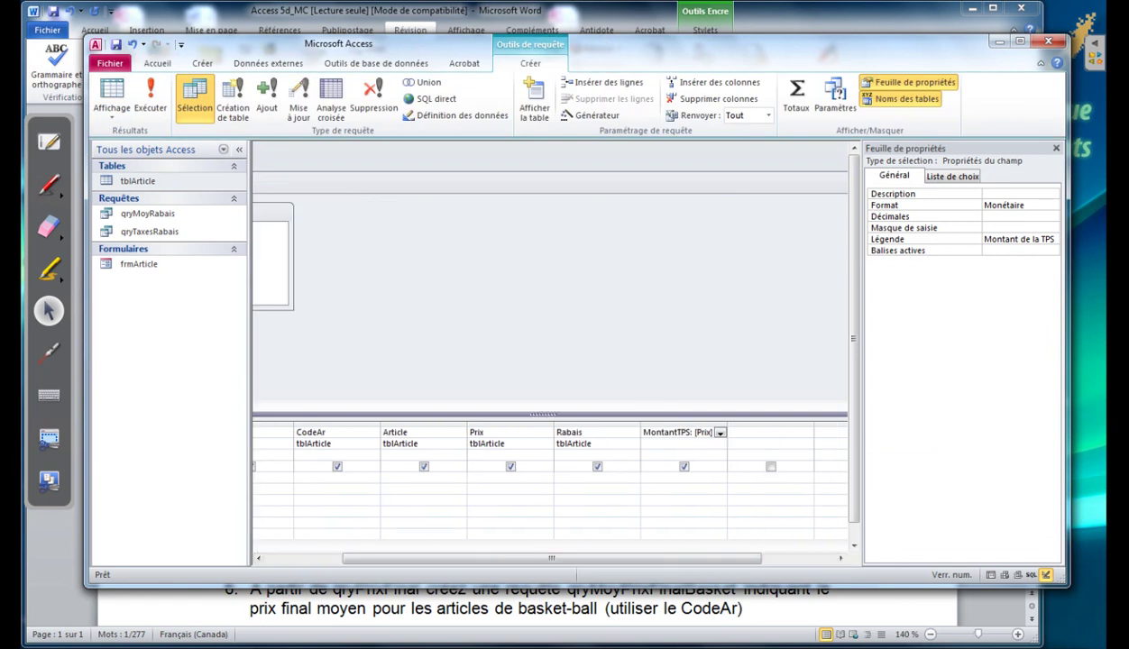
right_click(776, 437)
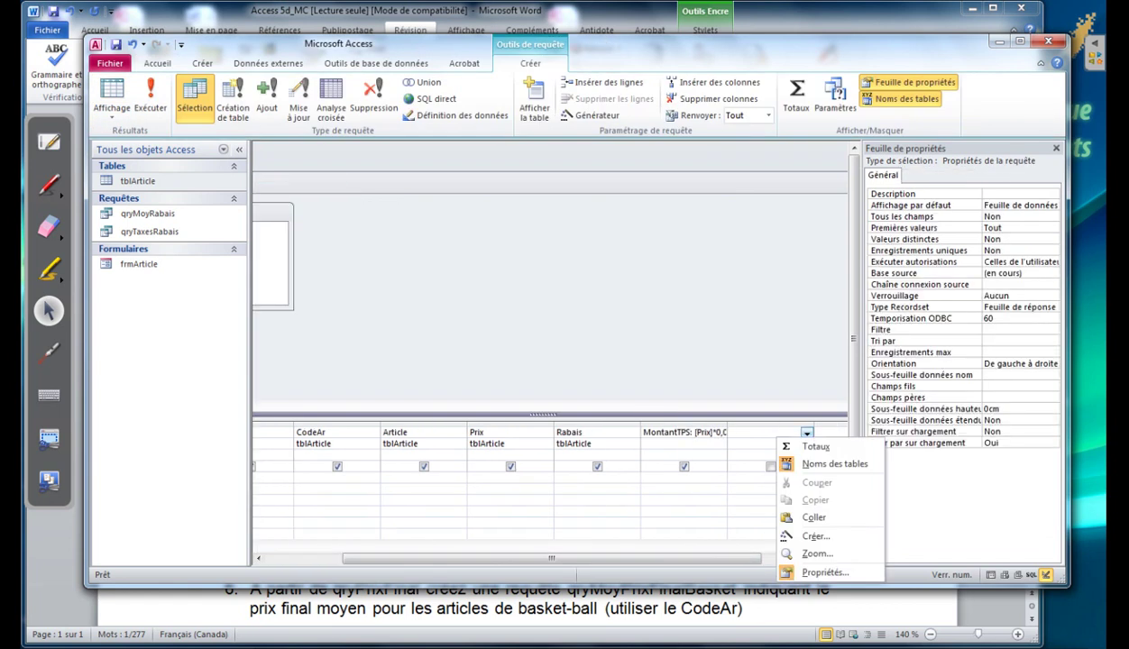
click(815, 535)
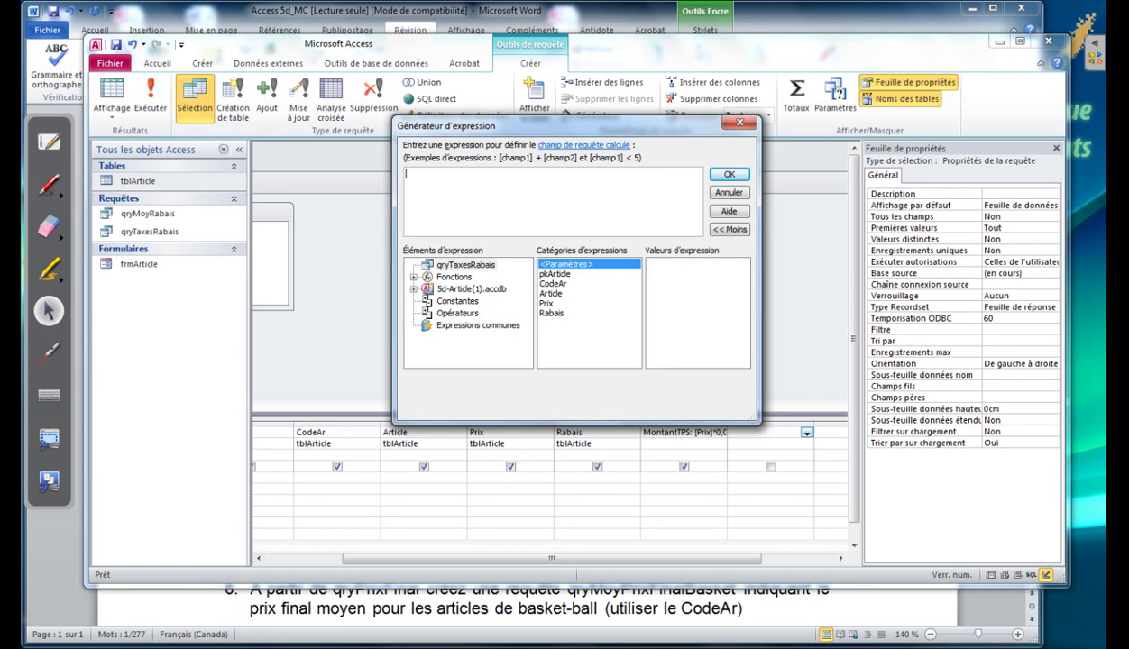
text(MontantTVQ:)
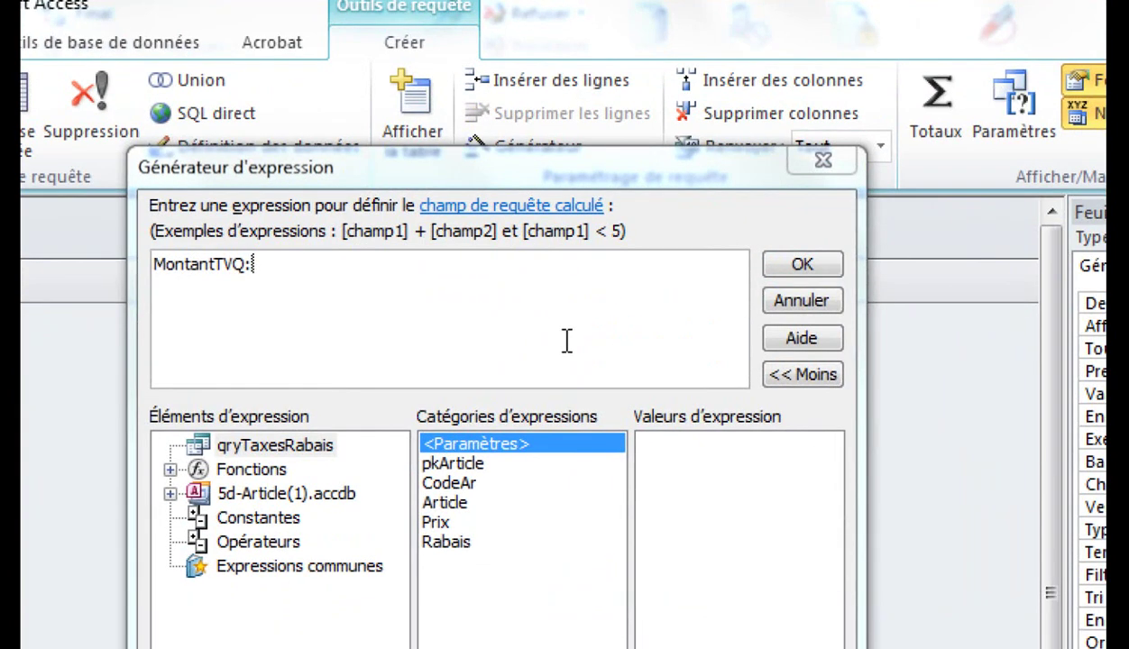
click(486, 289)
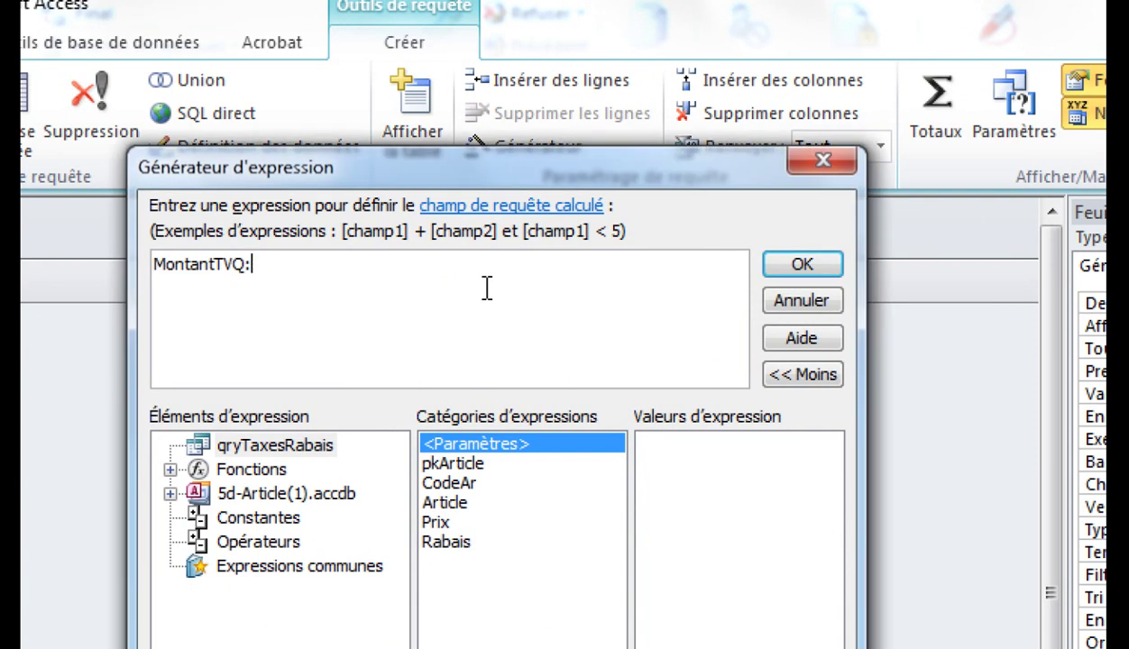
text([Prix]*0.065)
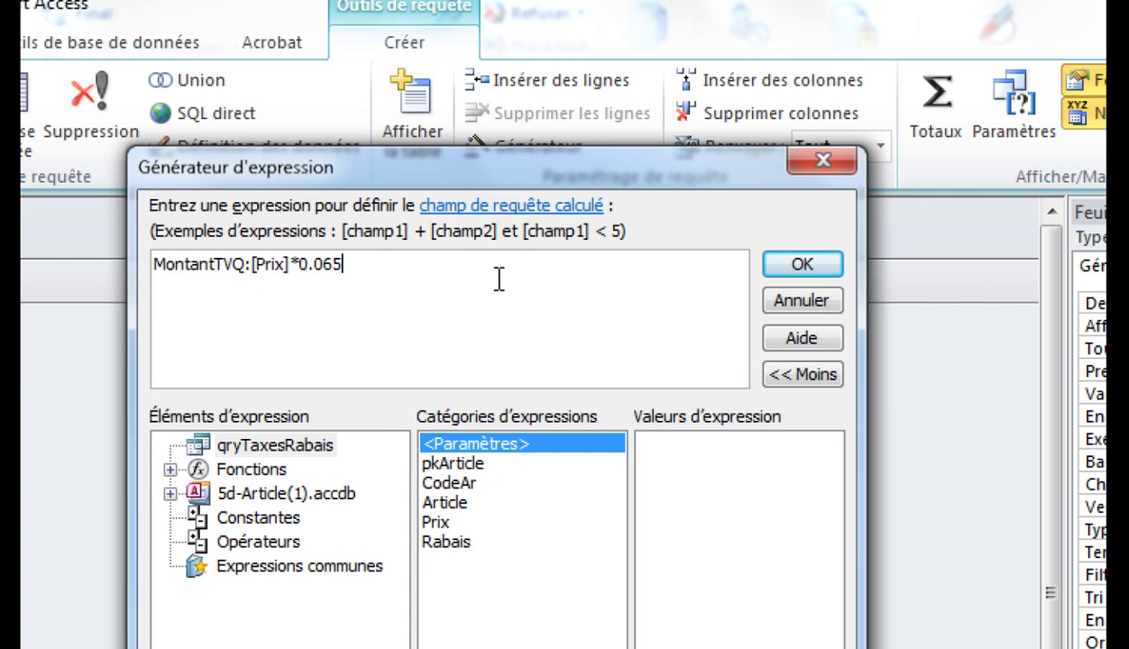
click(313, 268)
key(BackSpace)
text(,)
click(374, 266)
Check the MontantTVQ formula in the Word exercise sheet and return to the Access expression builder.
key(alt)
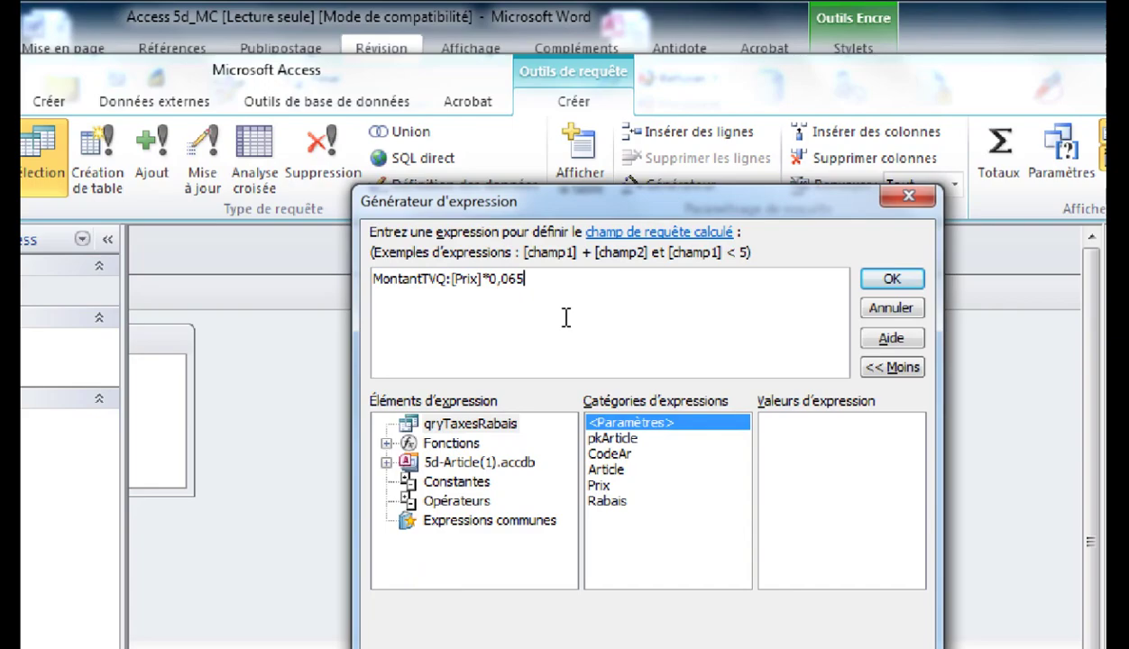
key(alt+Tab)
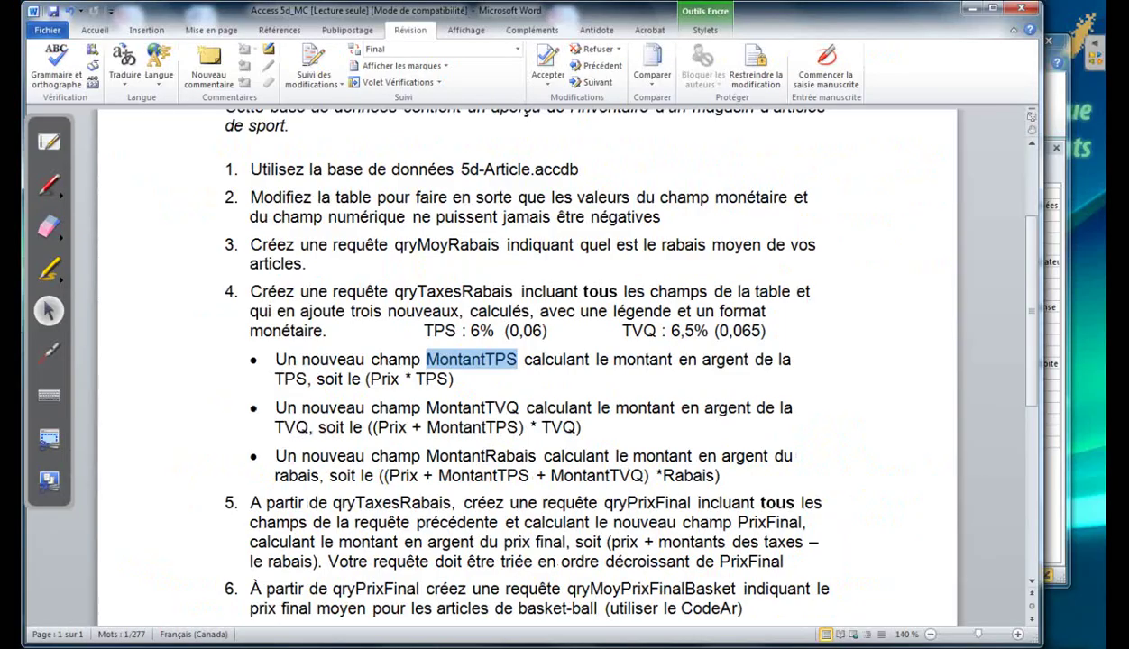
key(alt+Tab)
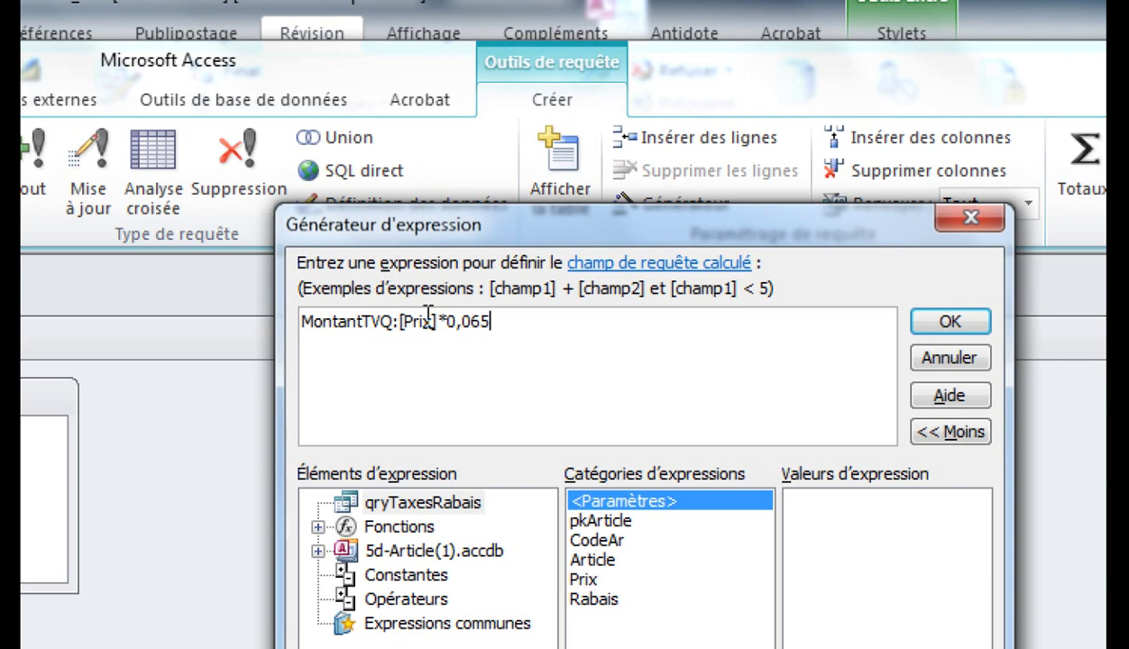
Insert +MontantTPS between [Prix] and the multiplication sign in the MontantTVQ expression.
key(ctrl+Right)
key(ctrl+Right)
key(ctrl+Left)
key(ctrl+Right)
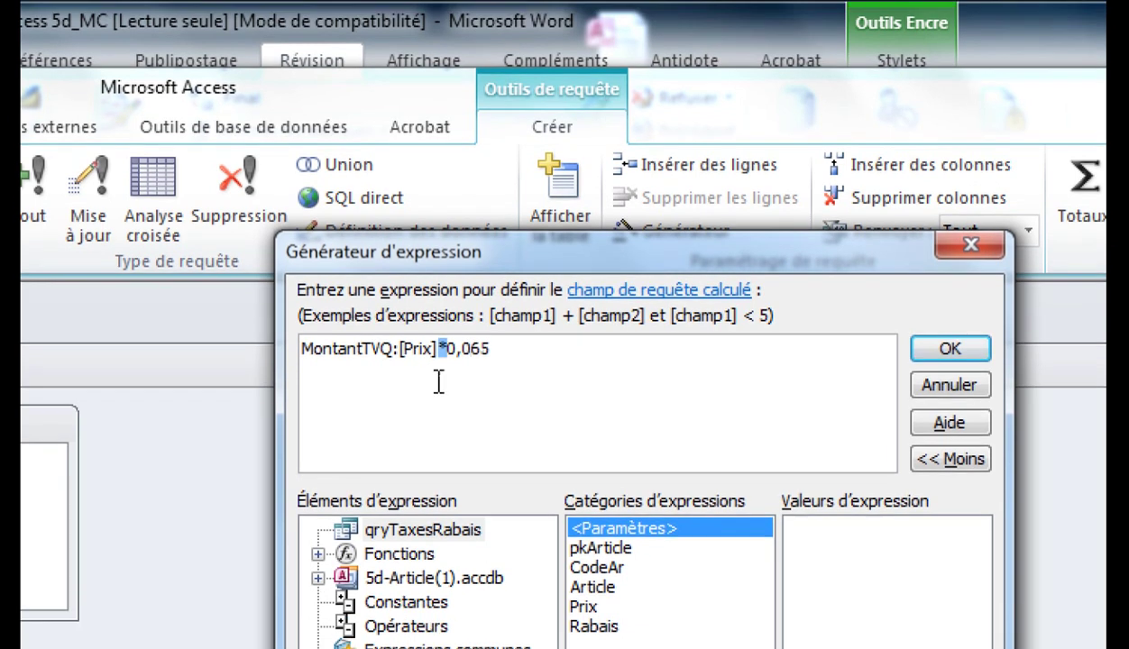
click(441, 349)
text(+)
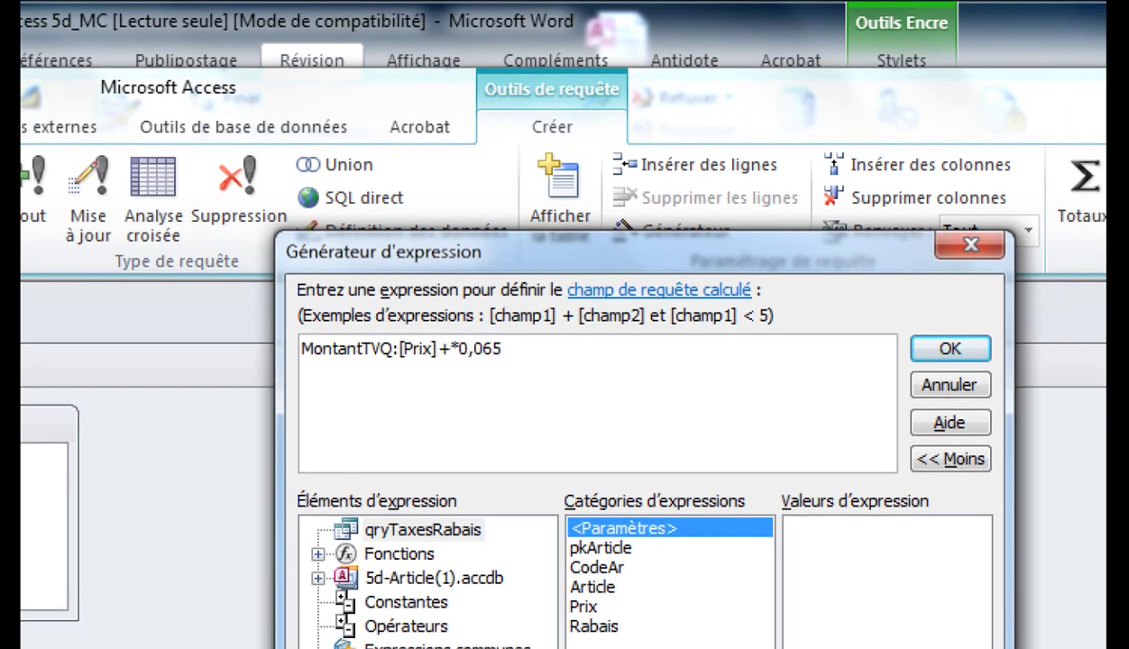
text(Montant)
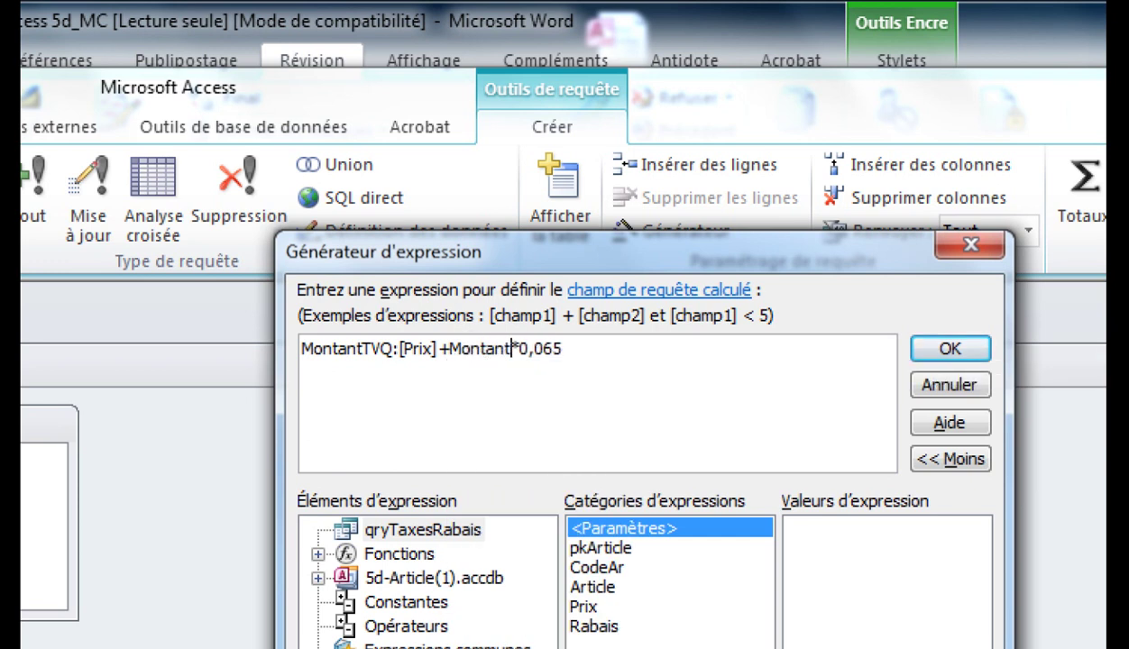
text(TPS)
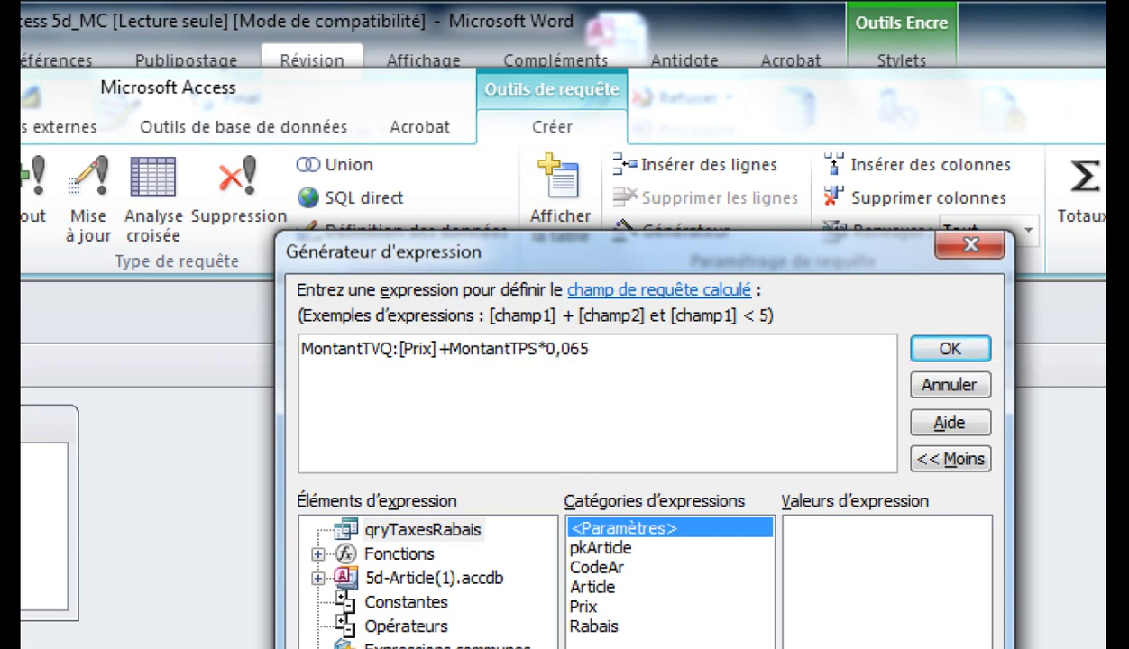
Enclose MontantTPS in square brackets so the expression reads MontantTVQ:[Prix]+[MontantTPS]*0,065.
text(])
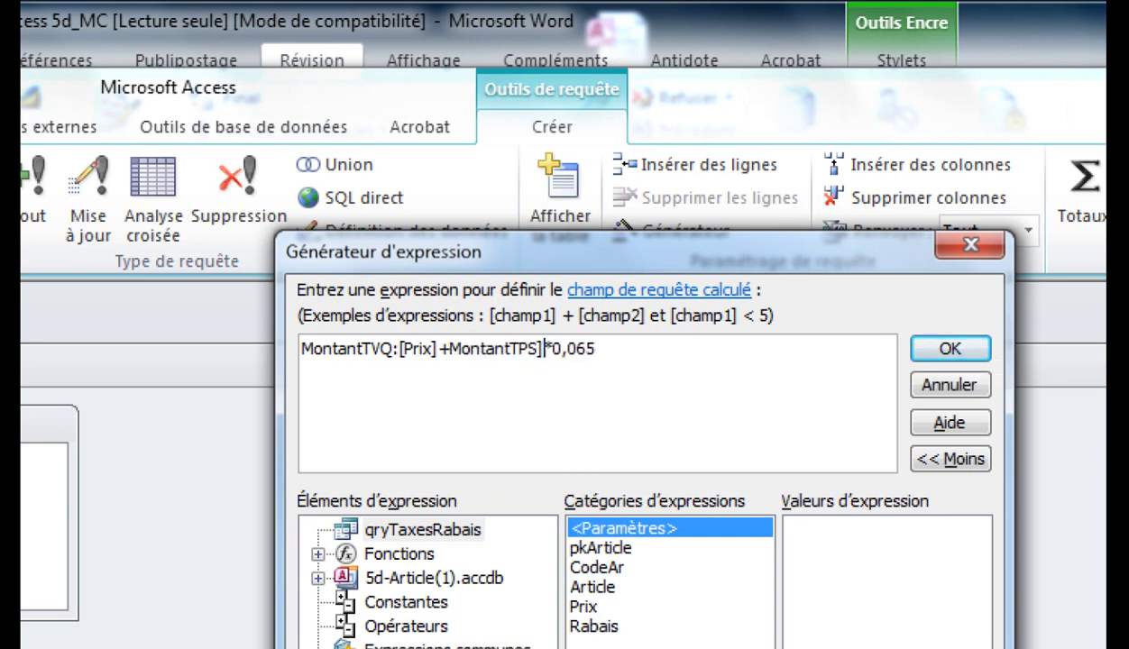
key(Left)
key(Left)
key(Left)
key(Left)
key(Left)
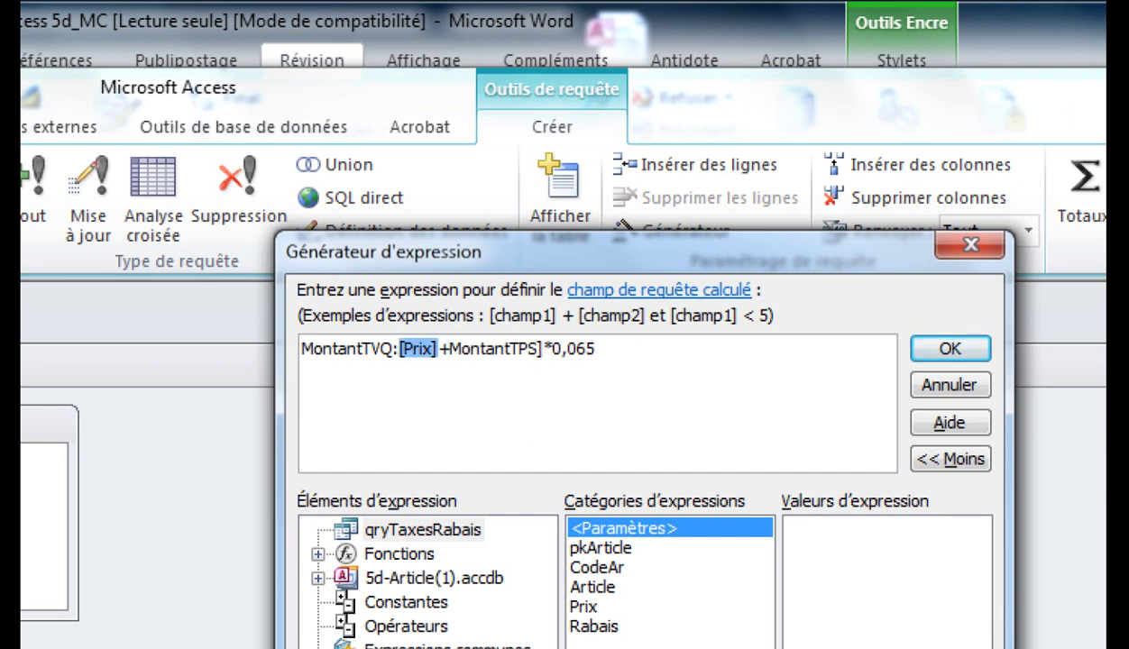
key(Right)
key(Right)
key(Right)
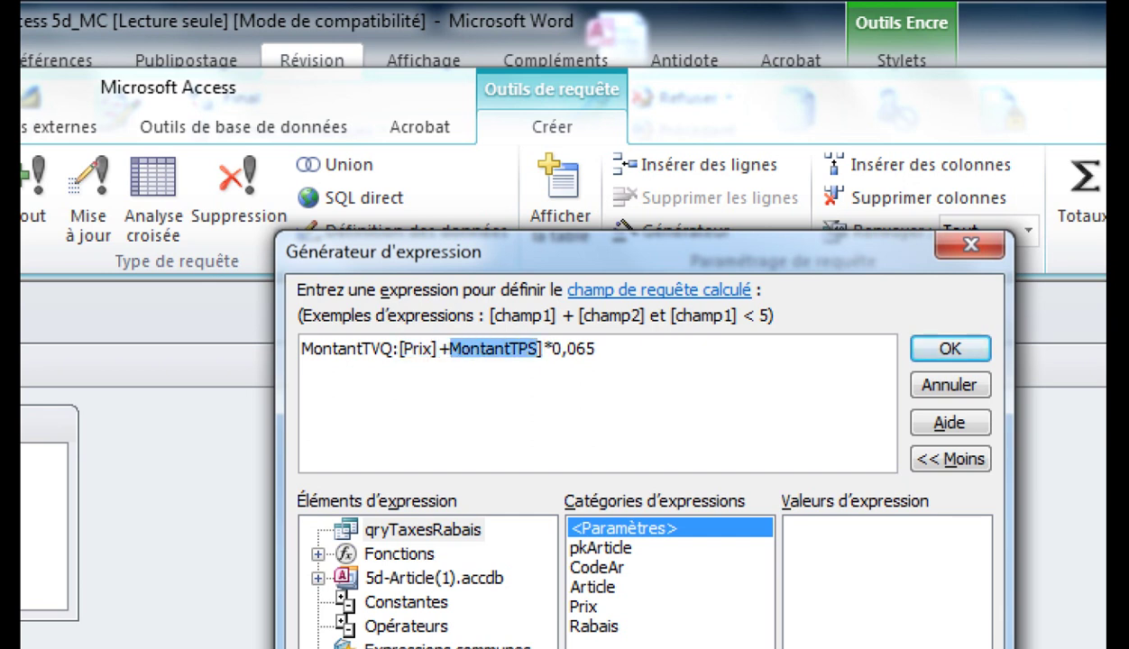
click(450, 346)
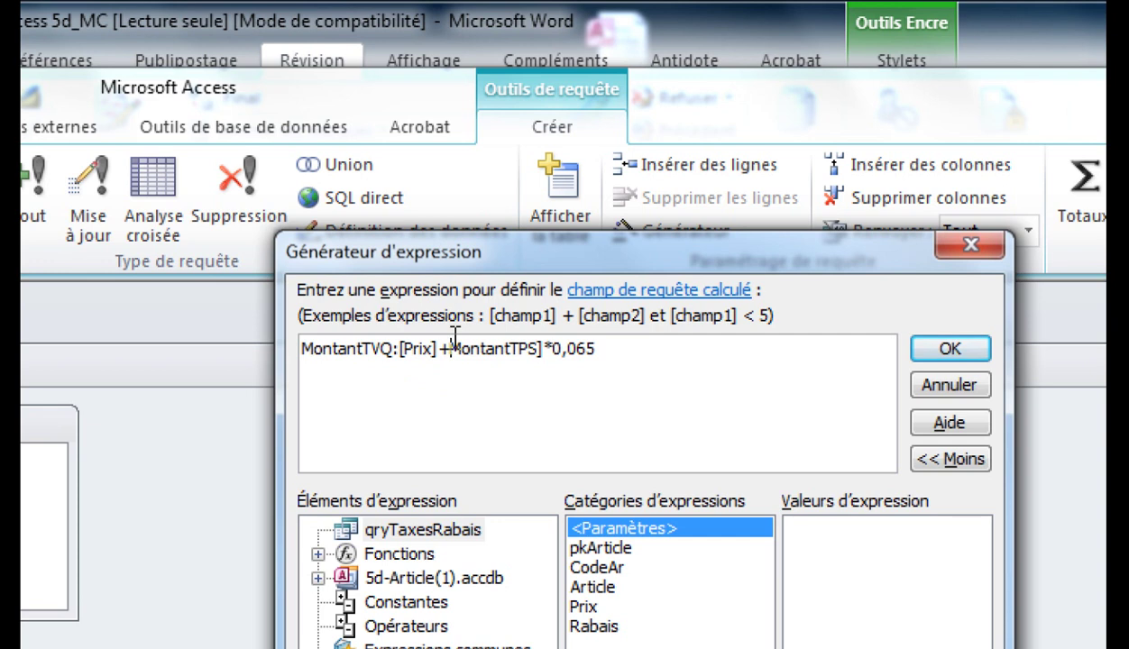
text([)
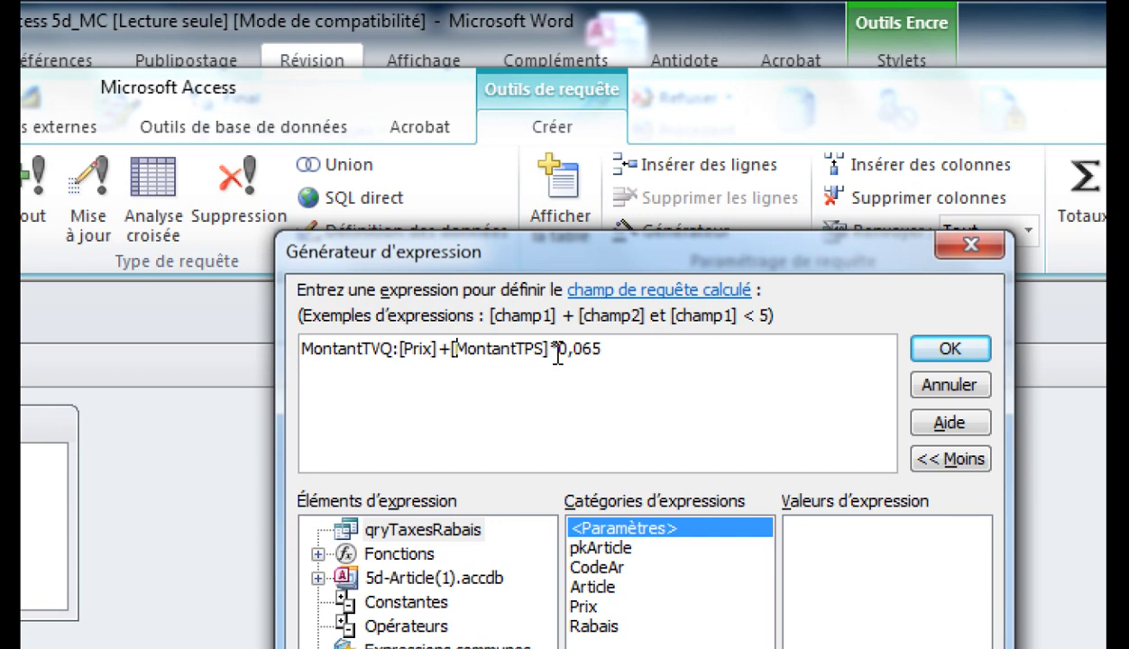
key(Right)
key(Right)
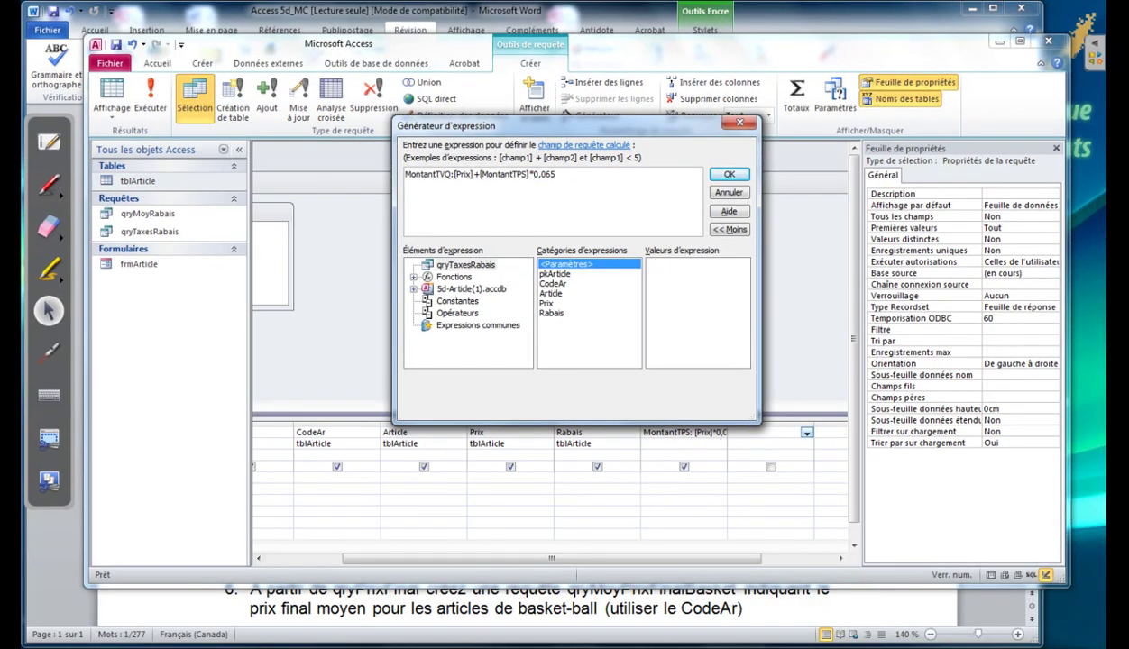
Handwrite the operator priorities on screen in red ink: 1 → × ÷ and 2 → + −.
click(48, 184)
mouse_move(203, 305)
mouse_down()
mouse_move(211, 296)
mouse_move(240, 347)
mouse_move(273, 318)
mouse_up()
mouse_move(350, 290)
mouse_down()
mouse_move(326, 333)
mouse_move(431, 313)
mouse_up()
drag(410, 279, 416, 285)
drag(412, 329, 416, 334)
drag(270, 317, 292, 312)
drag(225, 399, 263, 458)
drag(275, 419, 312, 416)
drag(295, 405, 338, 429)
drag(323, 417, 432, 407)
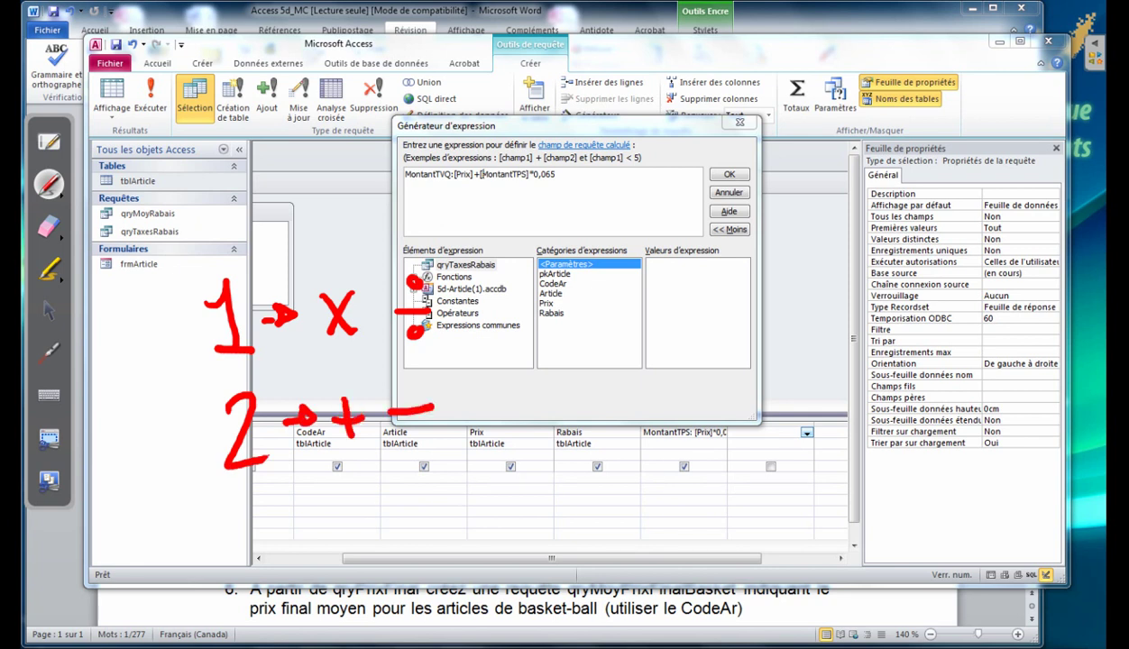
Handwrite the example a + (b × c) in red ink over the expression builder.
drag(564, 243, 569, 275)
mouse_move(637, 222)
mouse_down()
mouse_move(635, 275)
mouse_move(666, 250)
mouse_up()
drag(717, 196, 715, 262)
mouse_move(717, 249)
mouse_down()
mouse_move(750, 262)
mouse_move(717, 267)
mouse_up()
mouse_move(800, 241)
mouse_down()
mouse_move(826, 270)
mouse_move(801, 272)
mouse_up()
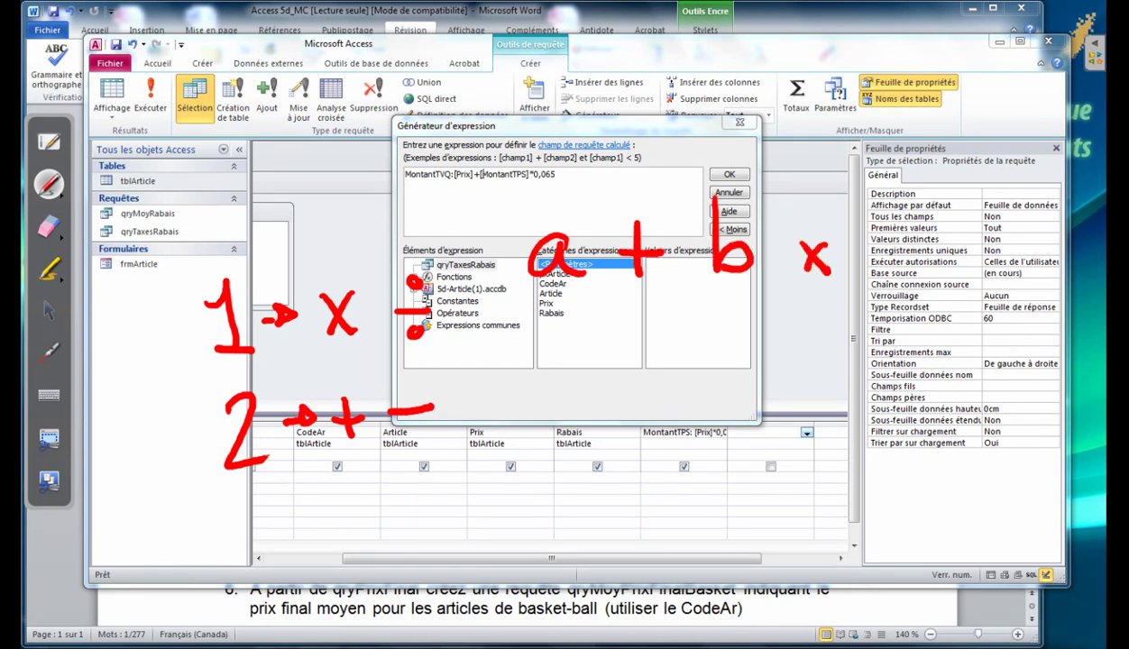
drag(906, 233, 928, 272)
mouse_move(709, 161)
mouse_down()
mouse_move(694, 177)
mouse_move(723, 312)
mouse_up()
drag(901, 173, 916, 320)
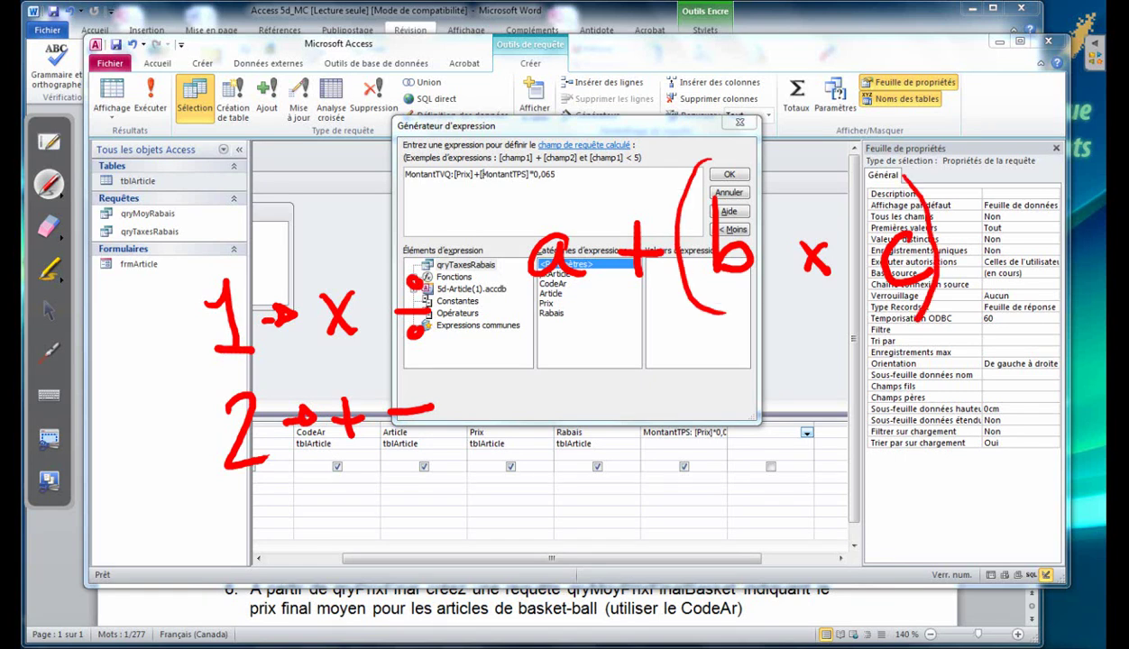
Handwrite the example (a + b) × c in red ink below the first one.
mouse_move(579, 378)
mouse_down()
mouse_move(570, 373)
mouse_move(598, 415)
mouse_up()
mouse_move(656, 360)
mouse_down()
mouse_move(653, 409)
mouse_move(671, 389)
mouse_up()
drag(703, 337, 712, 405)
drag(756, 327, 758, 424)
mouse_move(541, 321)
mouse_down()
mouse_move(515, 410)
mouse_move(535, 454)
mouse_up()
mouse_move(827, 377)
mouse_down()
mouse_move(806, 402)
mouse_move(872, 408)
mouse_up()
mouse_move(719, 299)
mouse_down()
mouse_move(745, 335)
mouse_move(726, 447)
mouse_up()
drag(738, 334, 754, 386)
drag(541, 320, 560, 481)
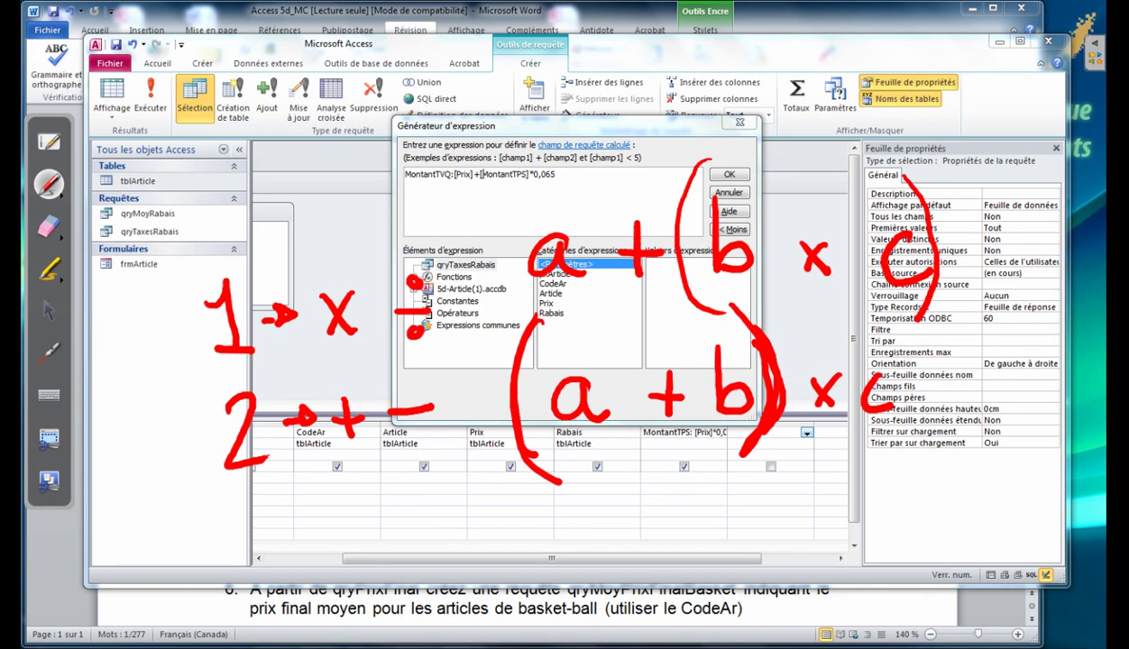
Erase the red handwritten annotations and return to the normal pointer.
click(48, 227)
mouse_move(270, 316)
mouse_down()
mouse_move(302, 461)
mouse_move(403, 336)
mouse_move(771, 207)
mouse_move(892, 315)
mouse_move(807, 397)
mouse_move(721, 347)
mouse_move(505, 443)
mouse_move(676, 188)
mouse_move(870, 212)
mouse_move(811, 471)
mouse_move(364, 467)
mouse_move(235, 328)
mouse_up()
click(49, 311)
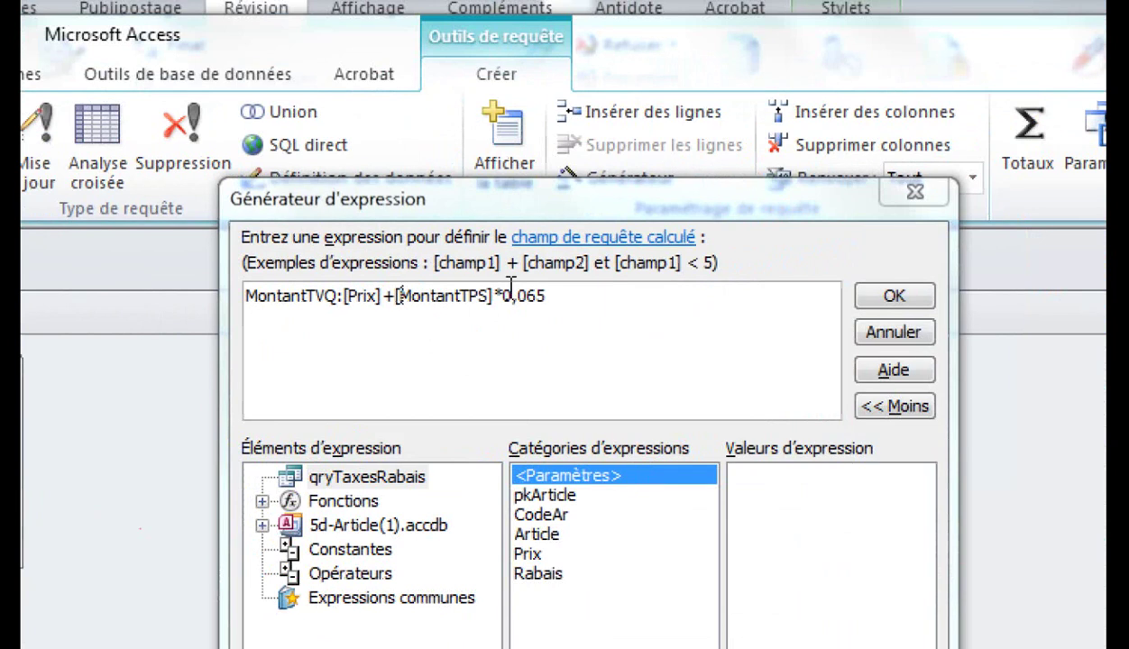
click(490, 288)
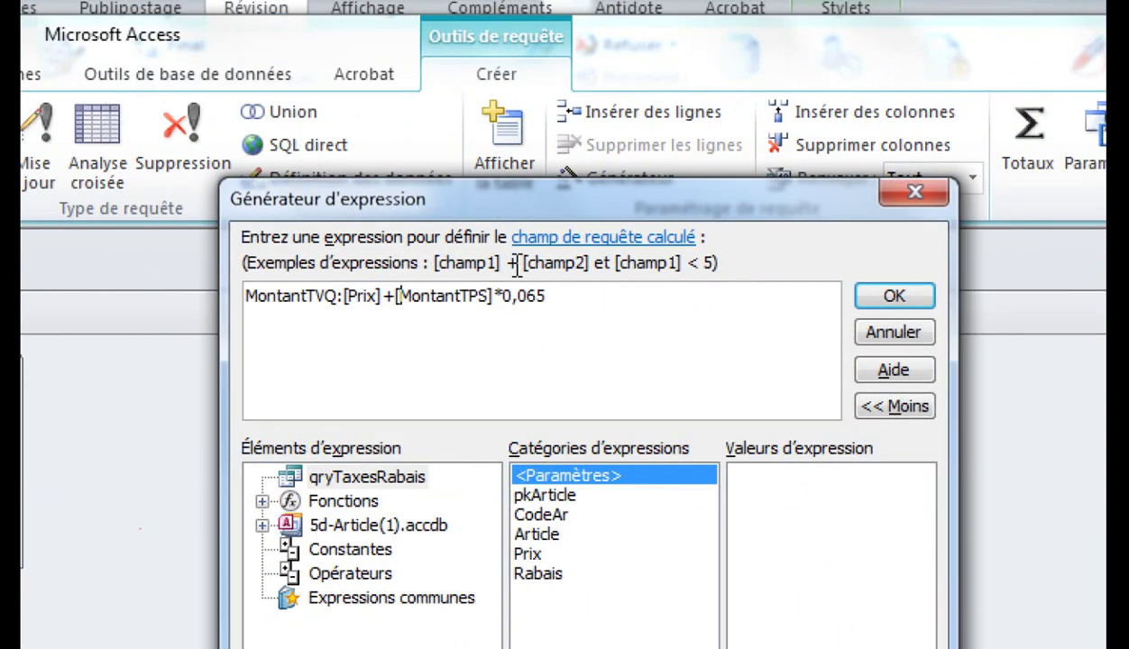
click(339, 296)
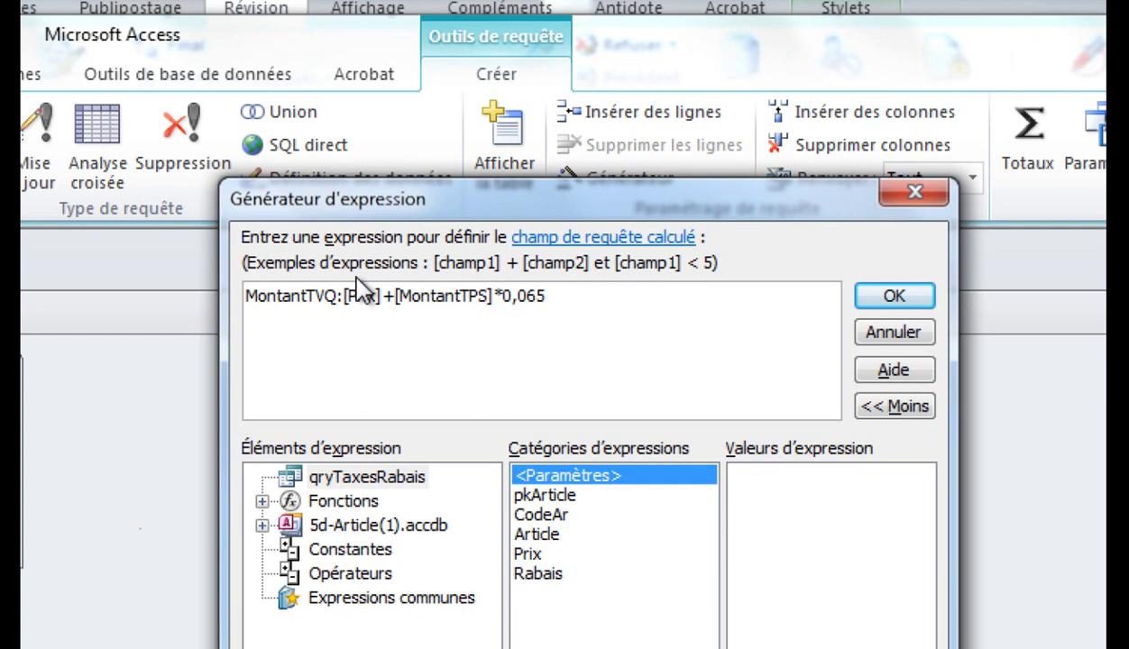
key(shift+Right)
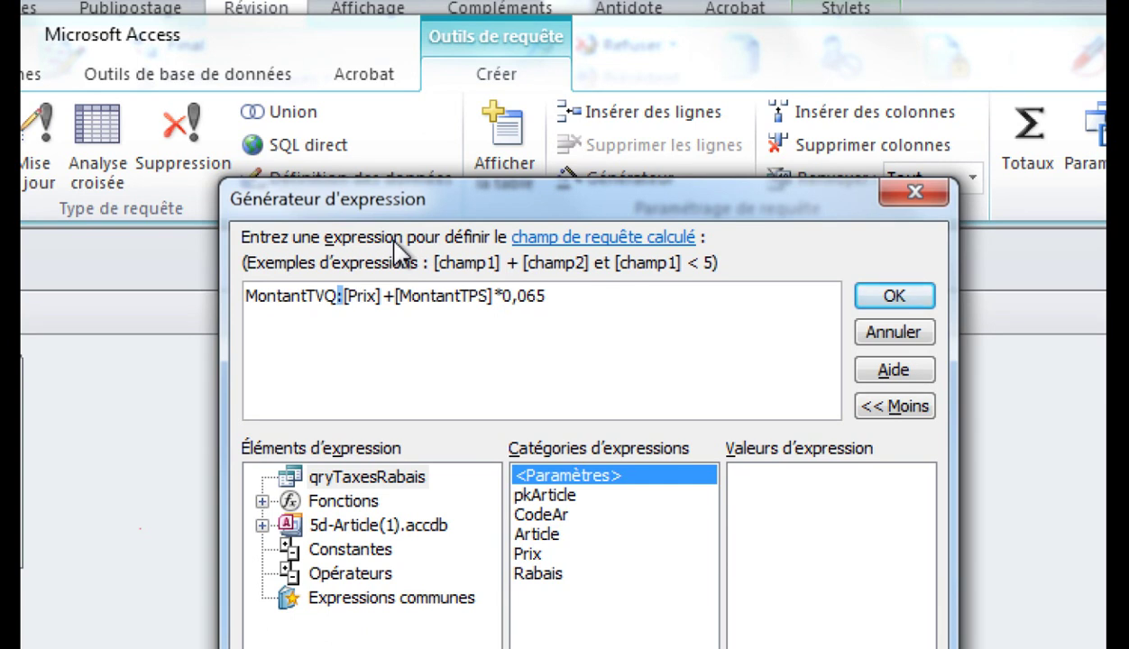
text(()
key(Left)
key(shift+Home)
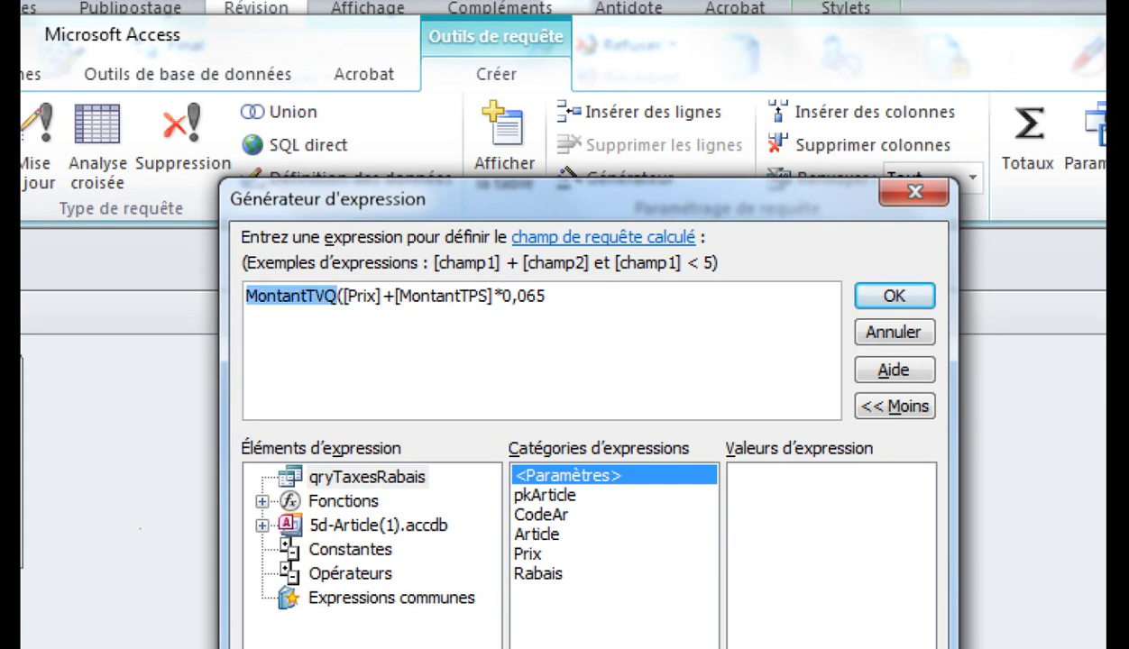
text(:)
key(Left)
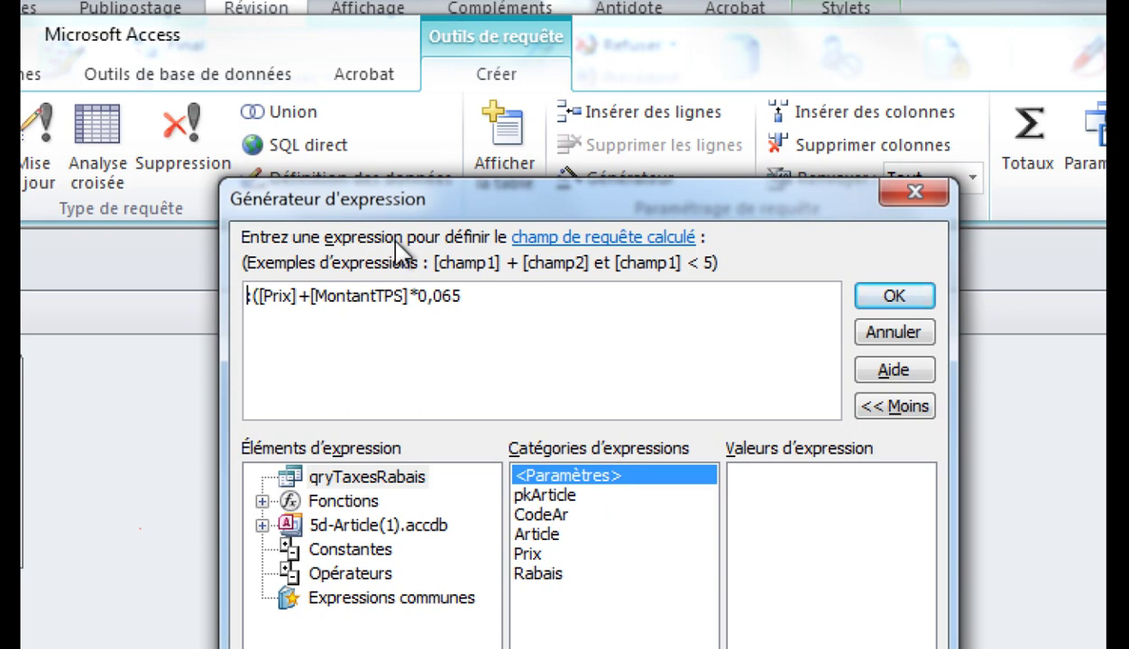
key(ctrl+z)
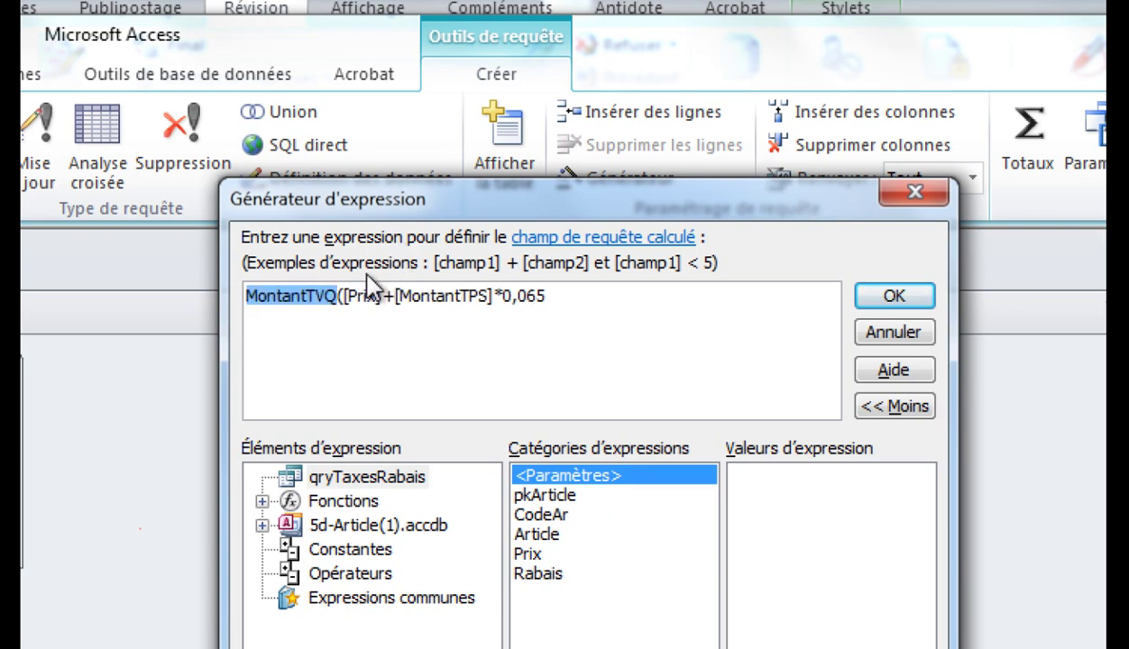
key(Right)
text(:)
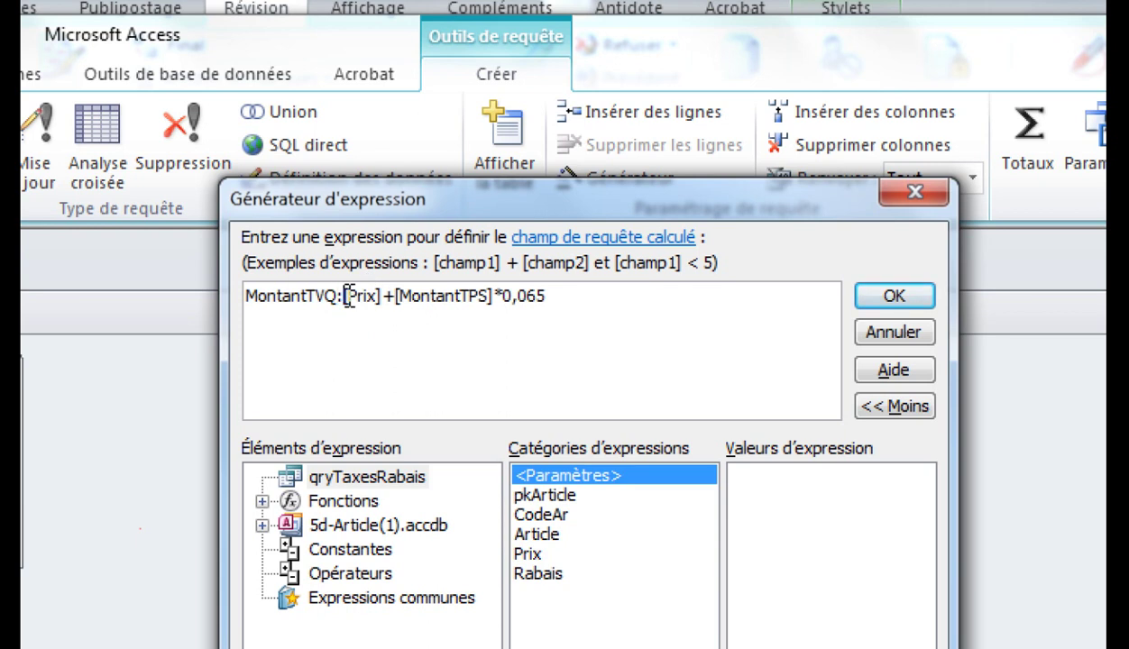
Enclose [Prix]+[MontantTPS] in parentheses in the MontantTVQ expression and accept the expression.
text(()
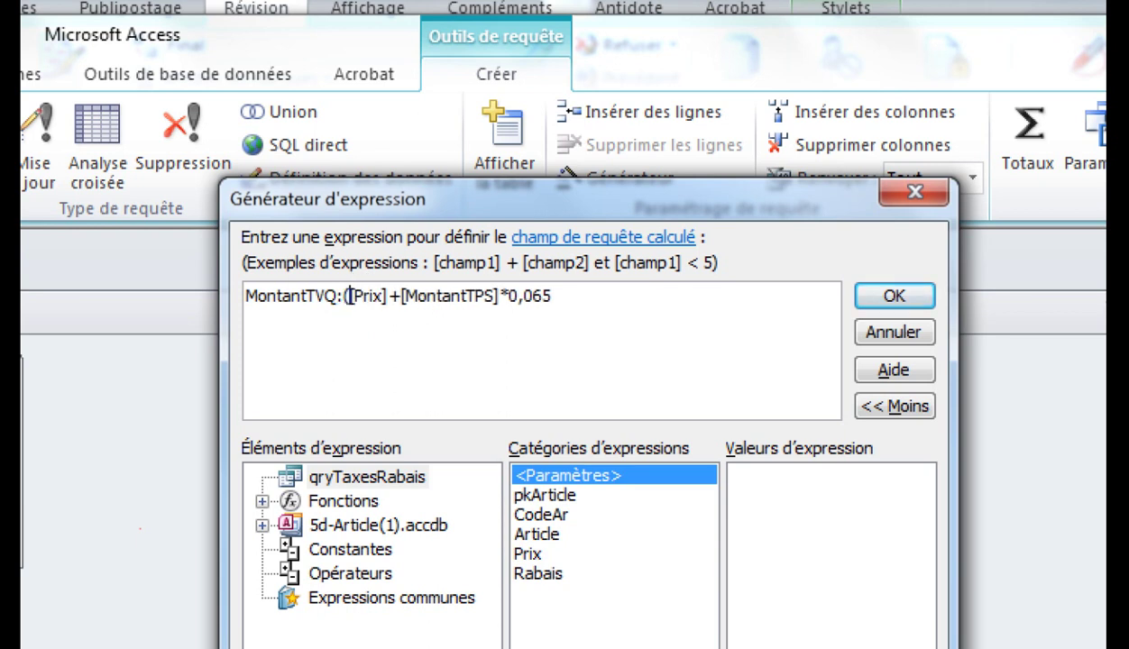
click(490, 292)
text())
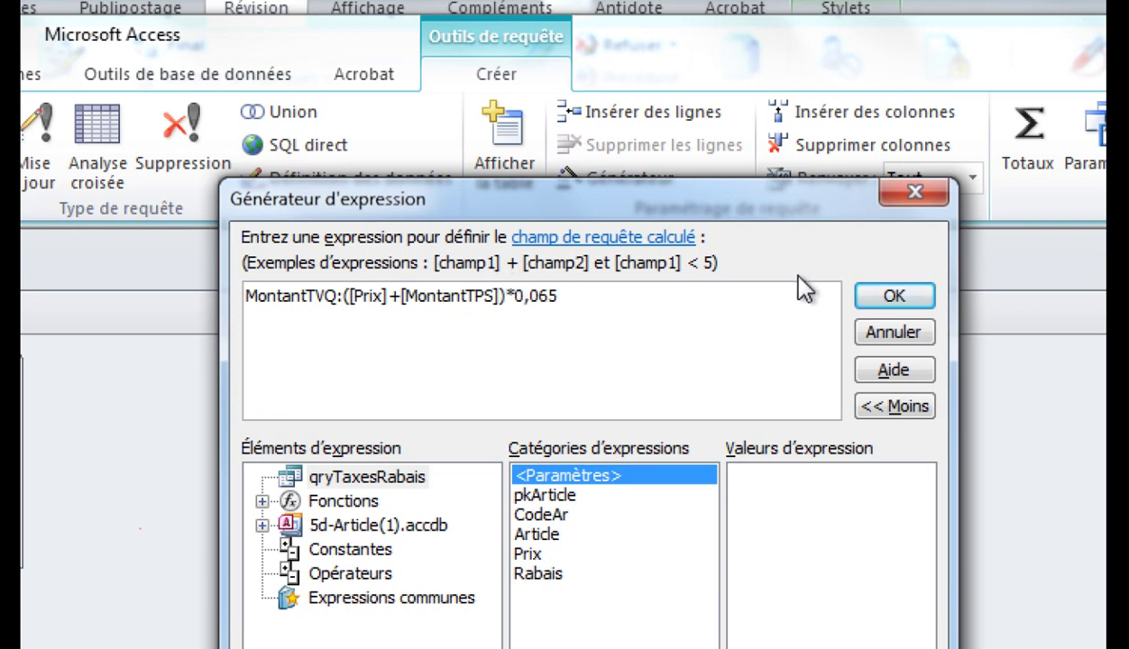
click(877, 303)
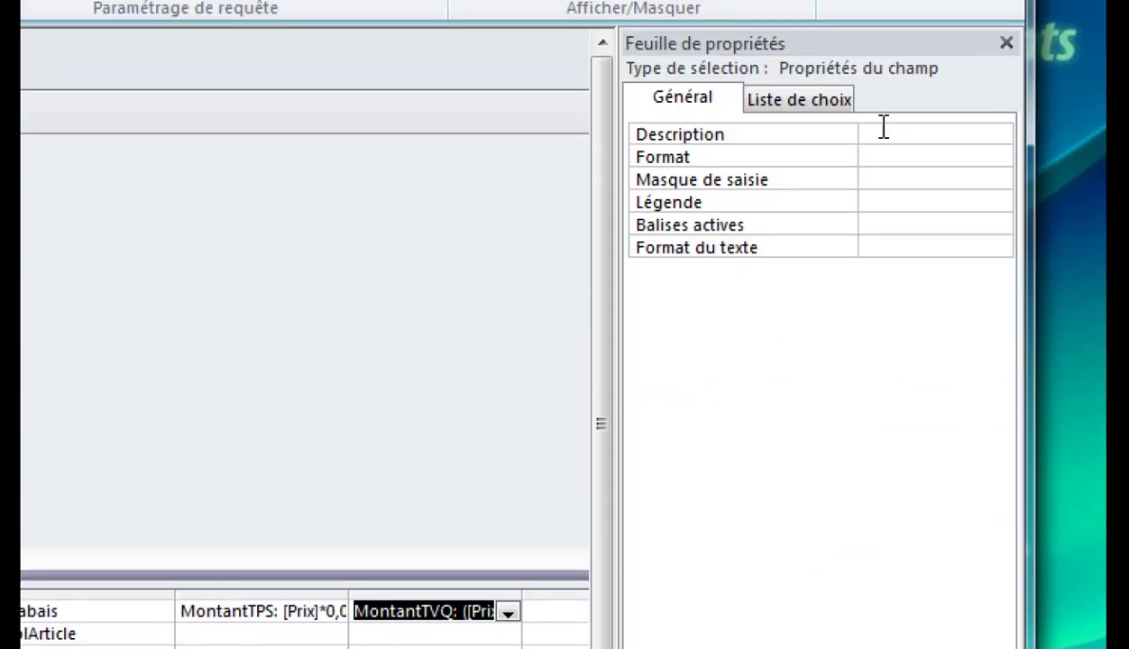
Give the MontantTVQ field the Monétaire format and the caption Montant de la TVQ.
click(911, 106)
click(999, 108)
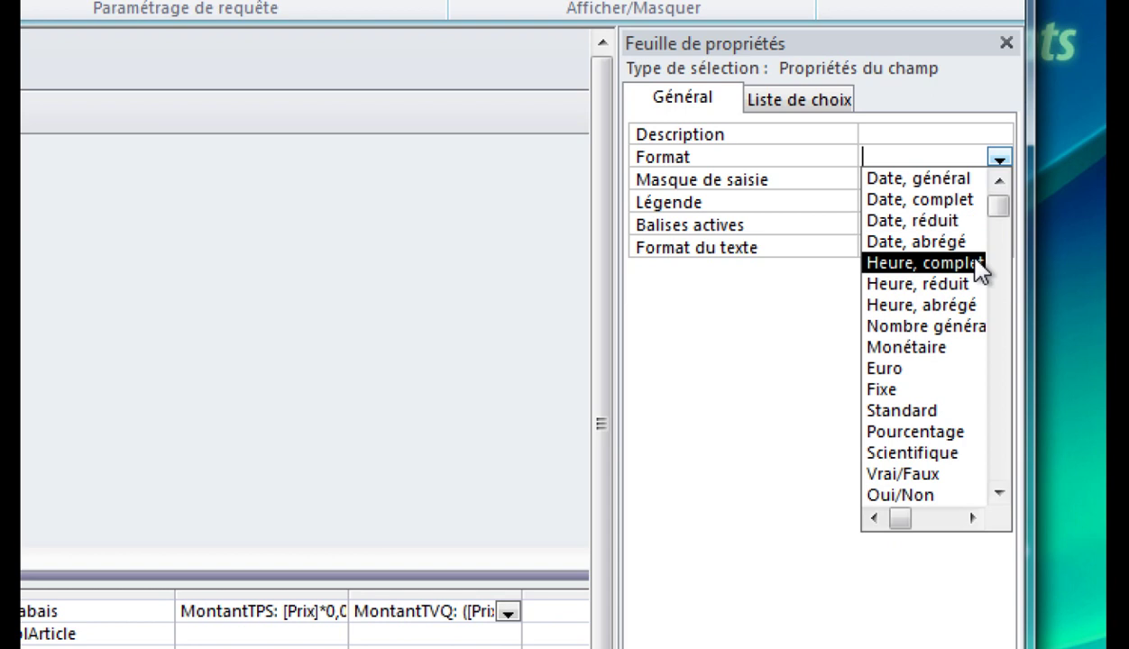
click(965, 350)
click(932, 201)
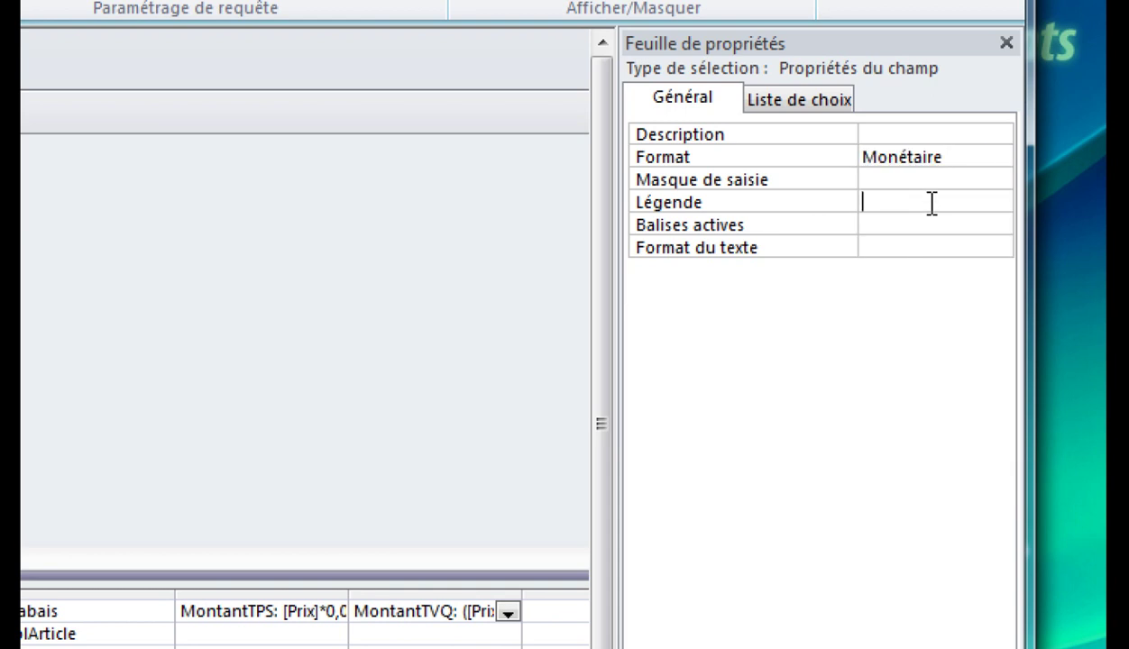
text(Montant de la TVQ)
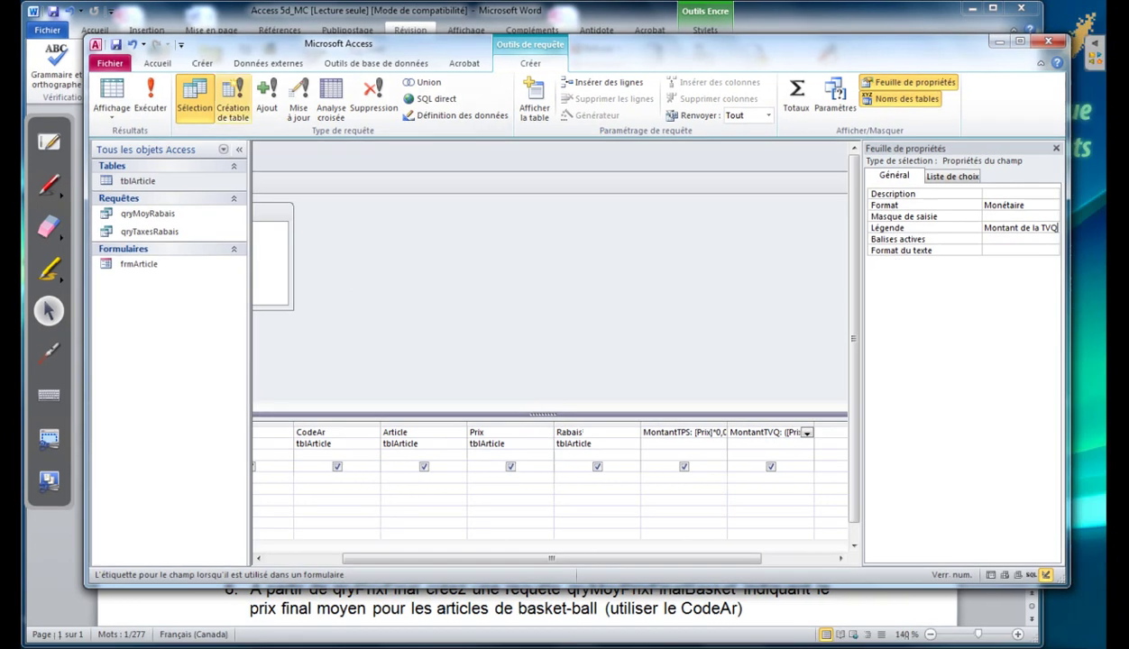
Run the query and widen the Montant de la TVQ column to fit its full heading.
click(150, 96)
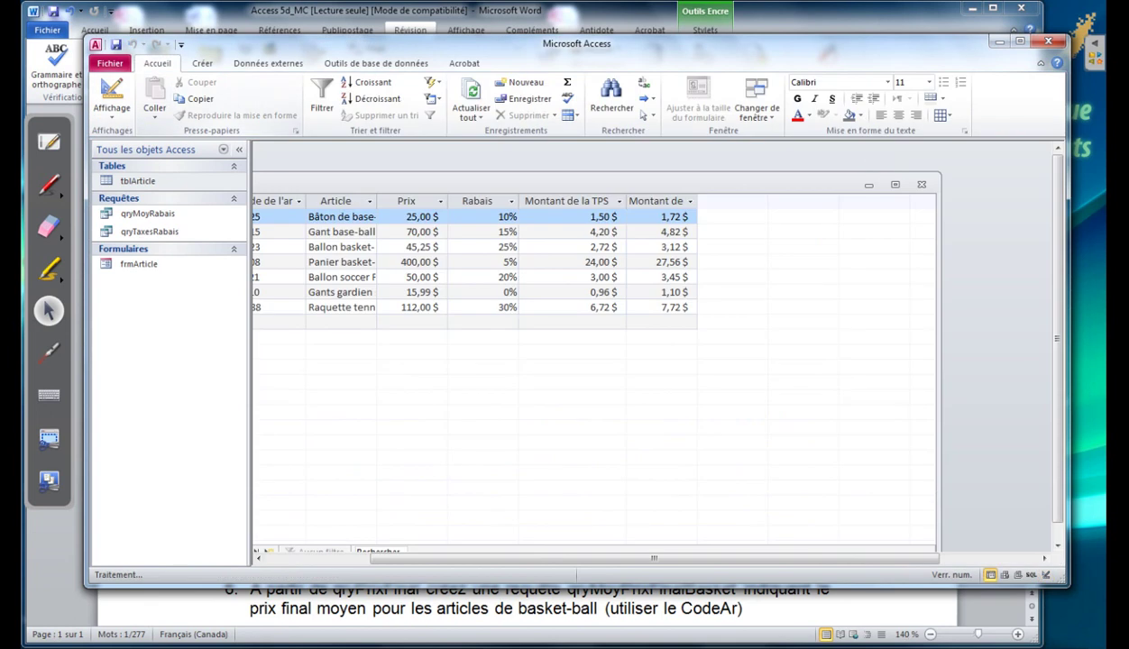
drag(697, 201, 732, 201)
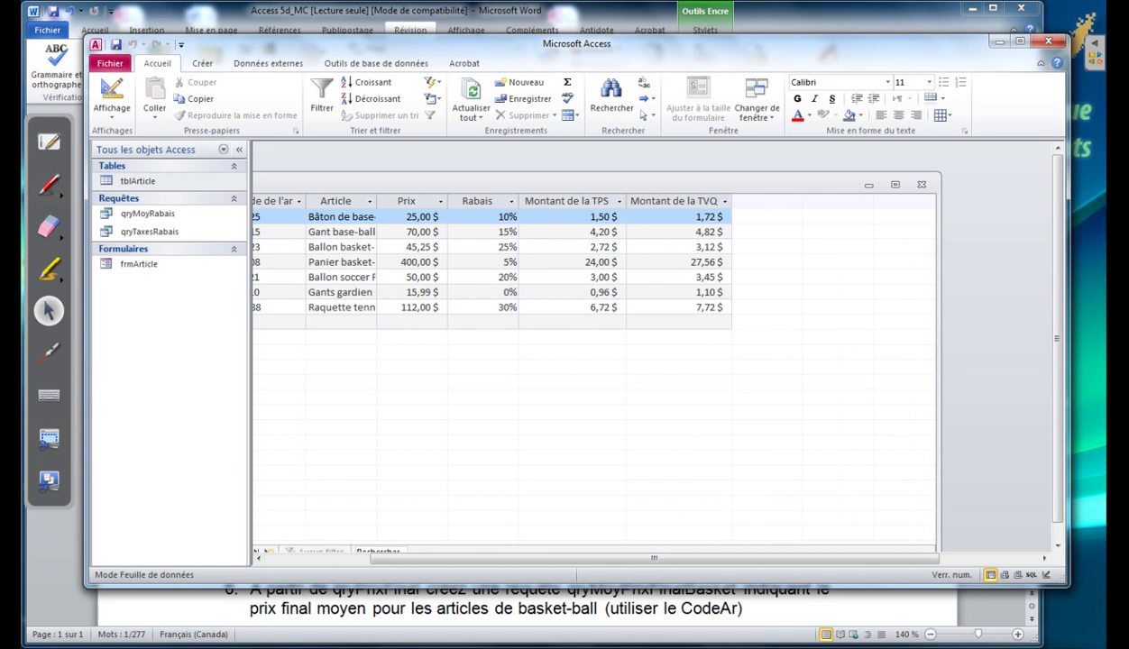
Switch to the Word instructions to read the MontantRabais field's name and formula, and return to the Access query.
key(alt+Tab)
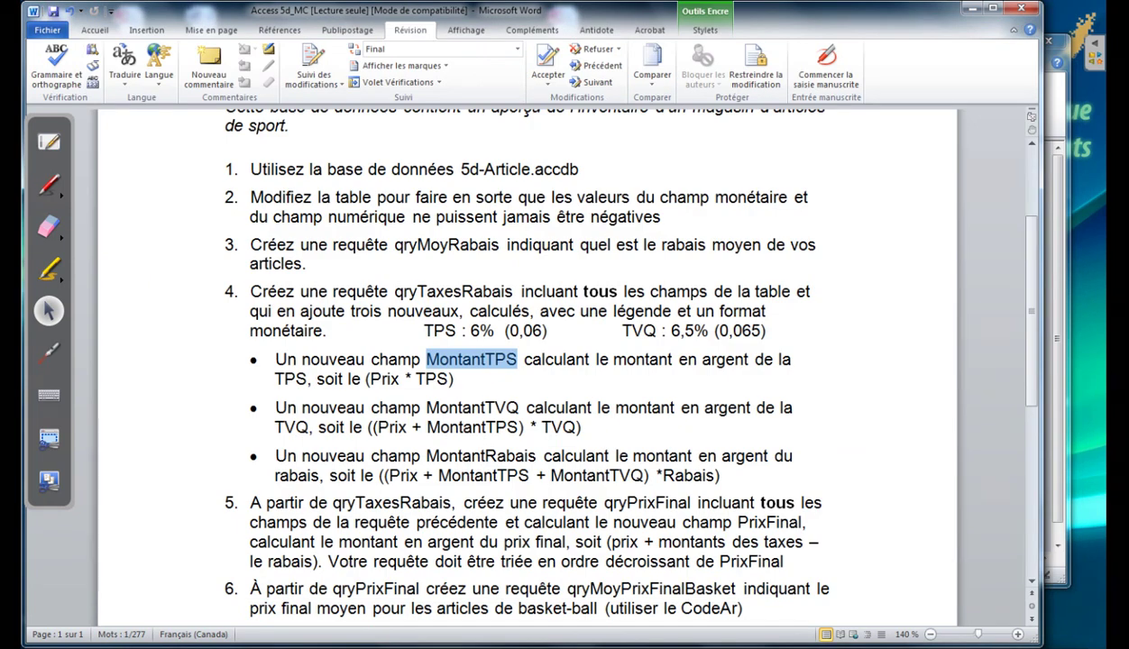
mouse_move(537, 456)
mouse_down()
mouse_move(426, 456)
mouse_move(520, 440)
mouse_move(536, 453)
mouse_up()
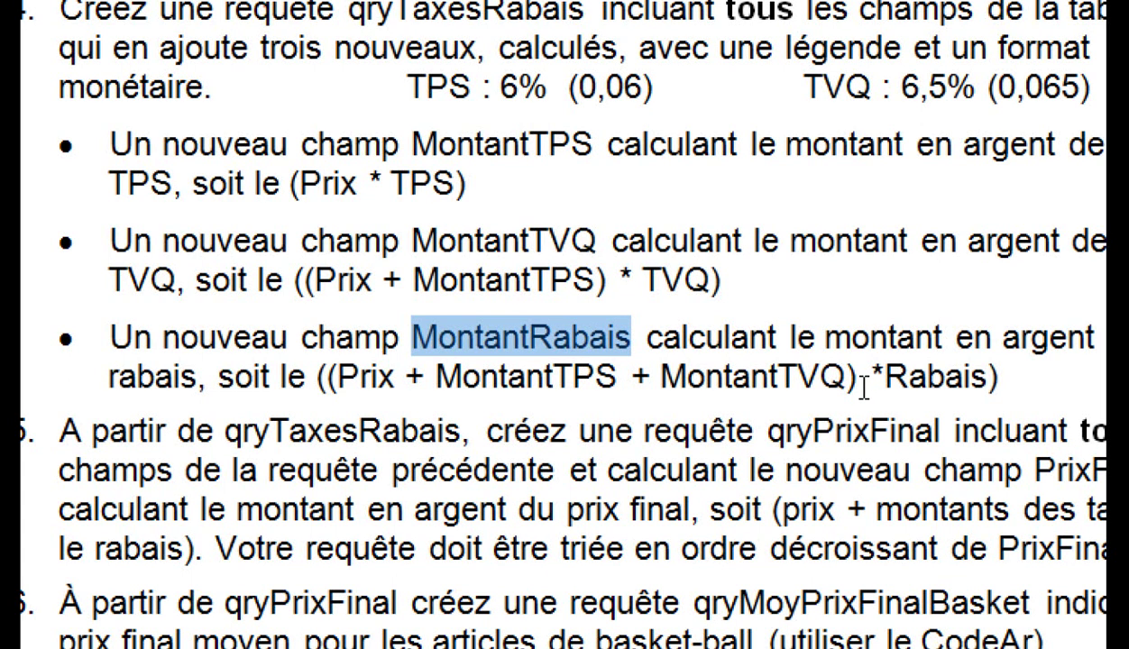
drag(338, 376, 820, 384)
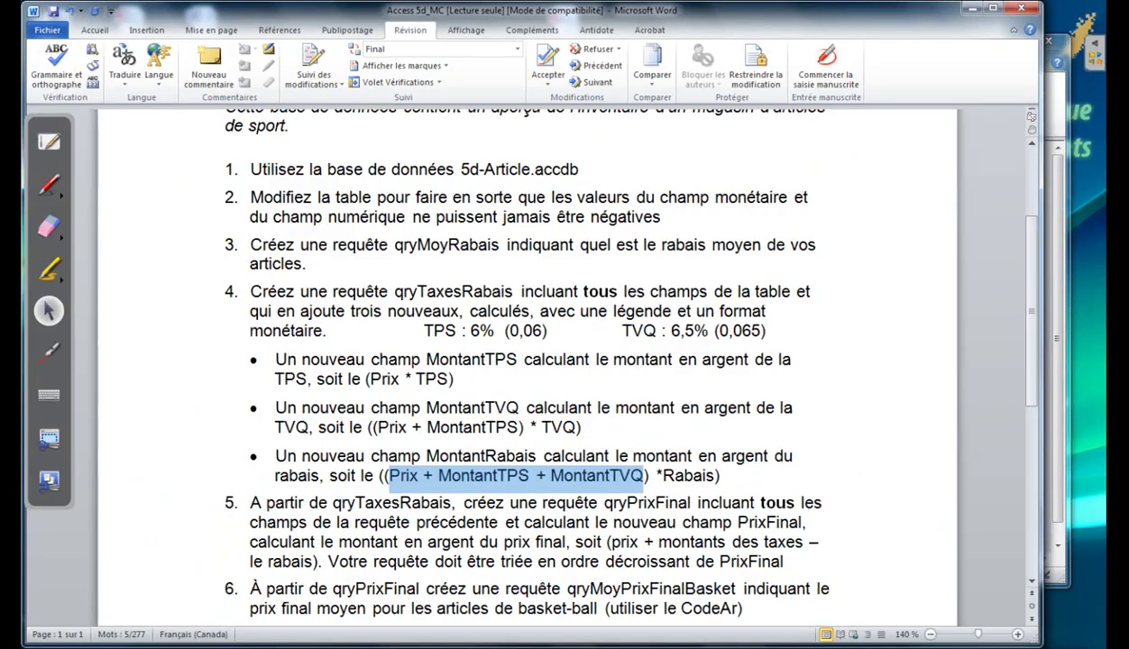
key(alt+Tab)
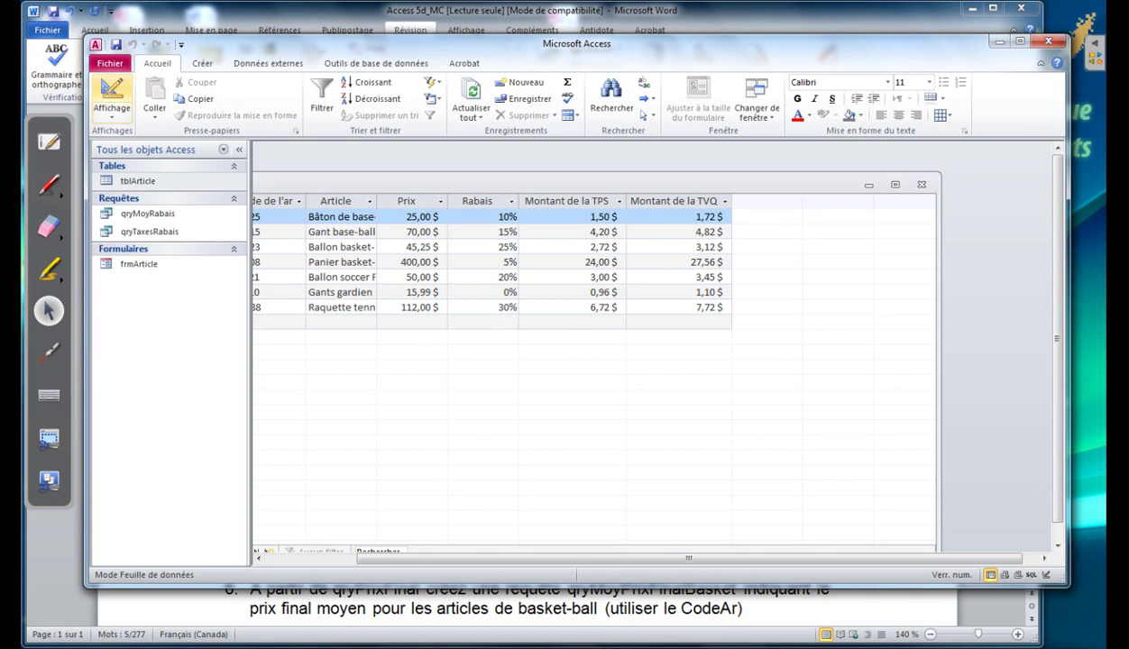
In the query design, start a calculated field in the first empty column with the expression [Prix] + [MontantTPS] + [MontantTVQ].
click(112, 91)
click(714, 420)
right_click(814, 428)
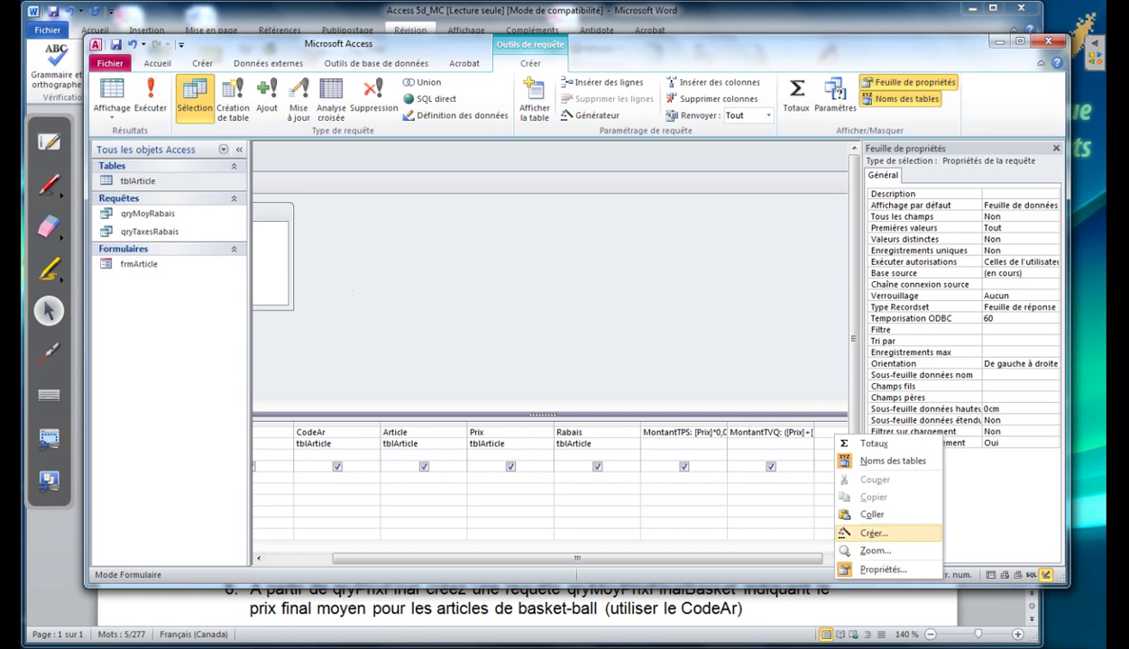
click(866, 522)
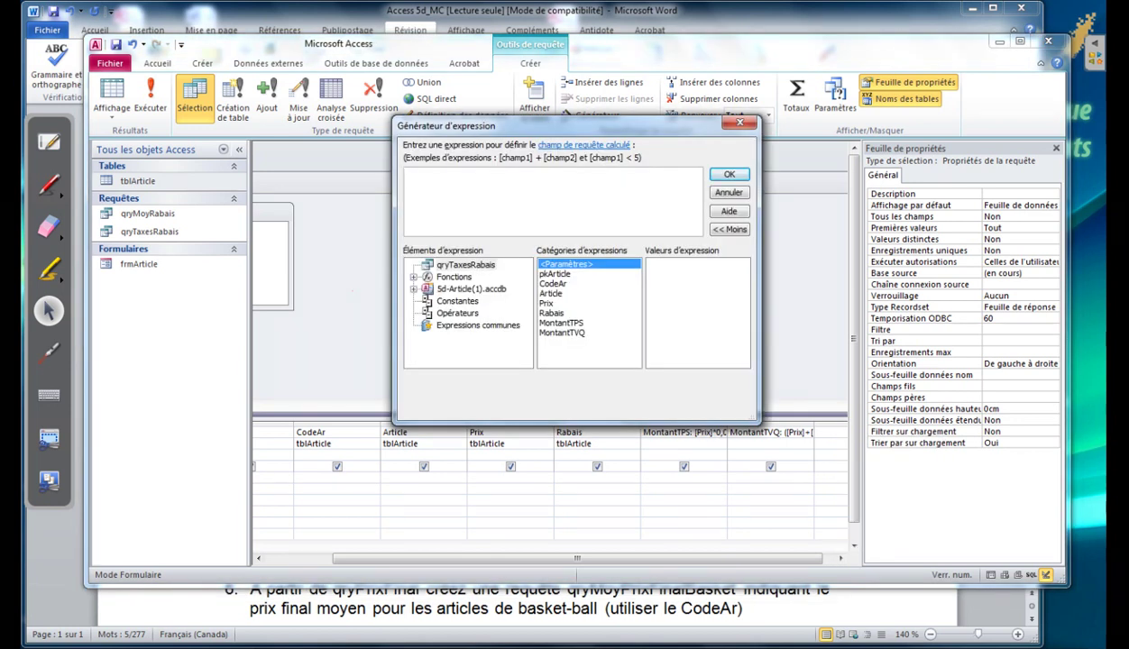
double_click(546, 303)
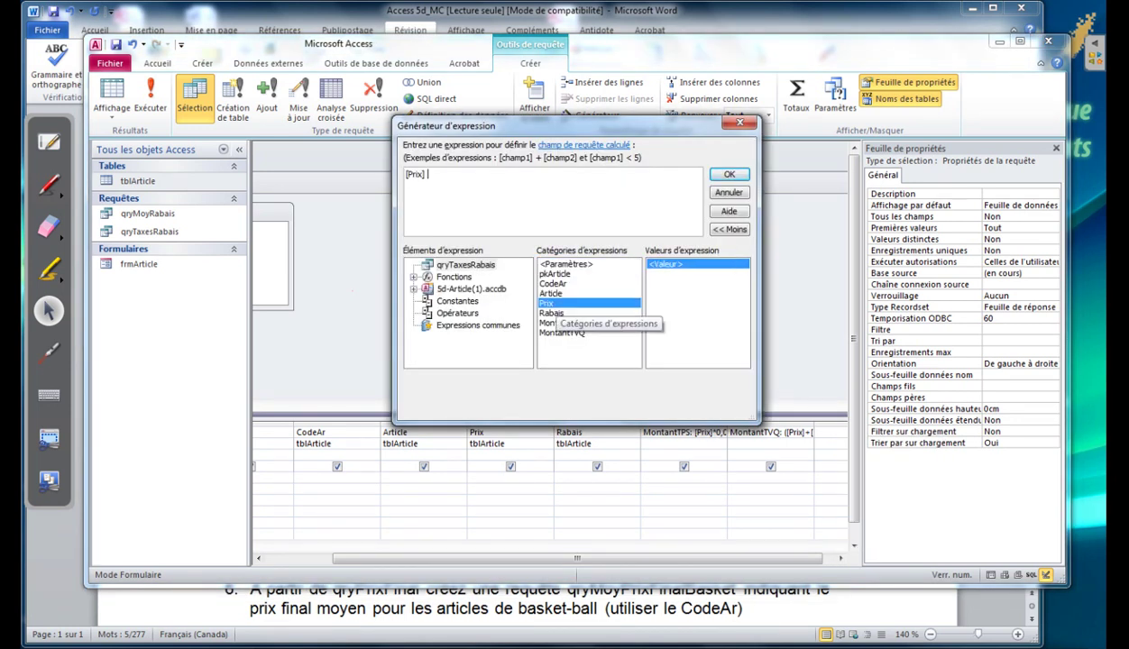
text(*)
click(561, 322)
double_click(561, 322)
text(*)
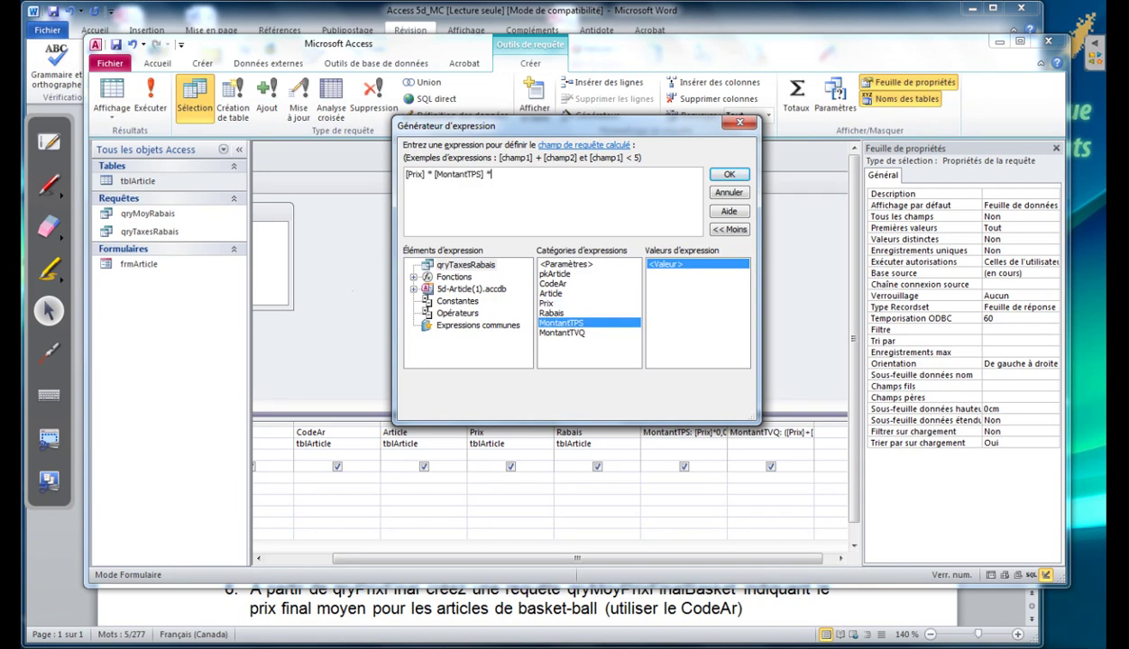
key(BackSpace)
text(+)
double_click(560, 332)
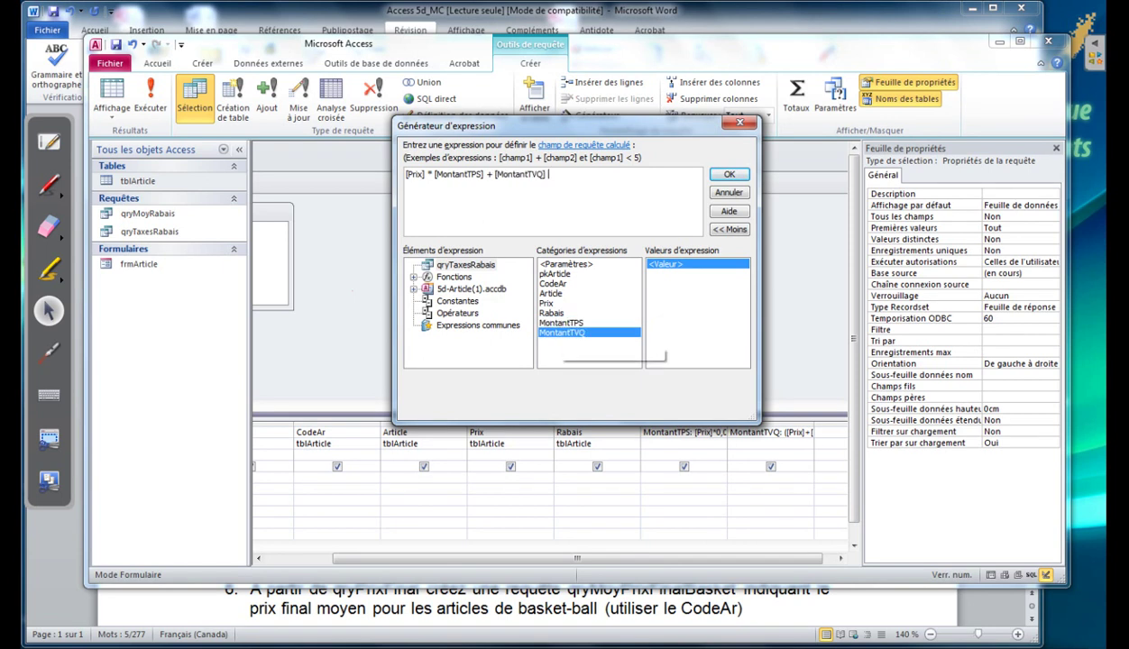
key(BackSpace)
text(+)
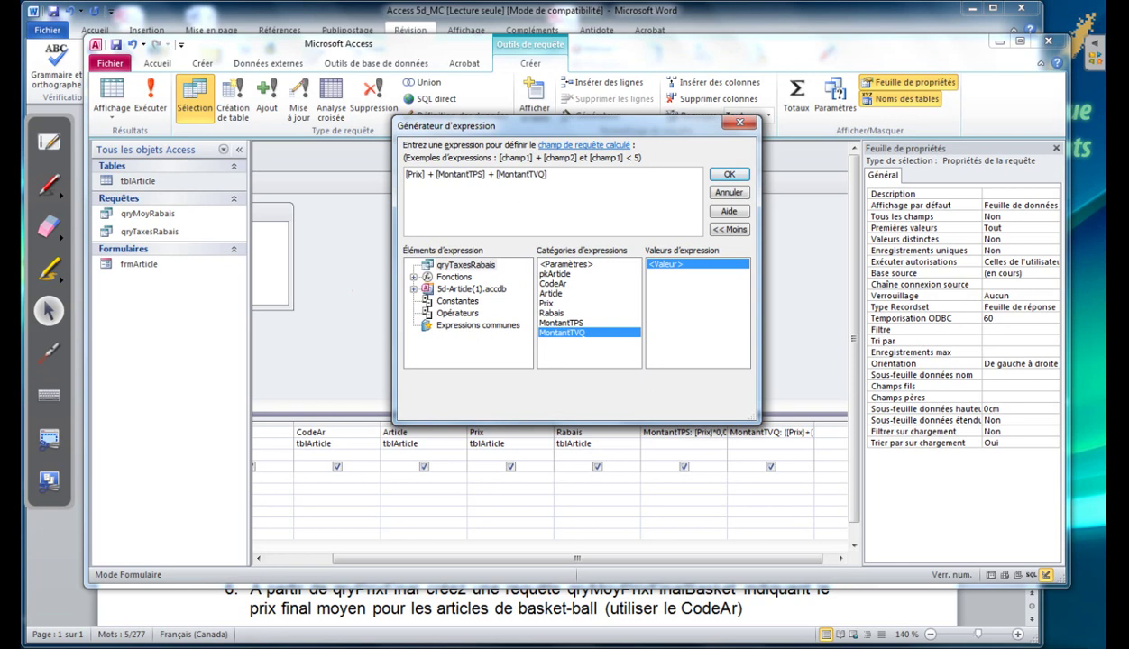
Enclose the sum in parentheses, multiply it by [Rabais], and accept the expression.
text( ))
text(()
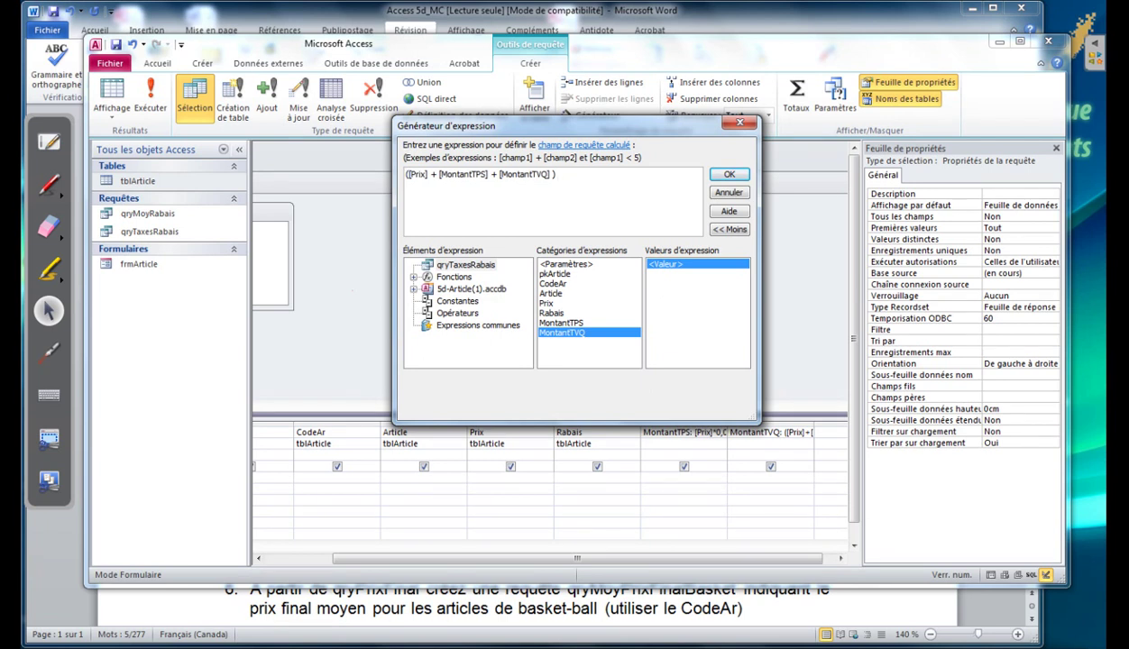
text(*)
double_click(559, 313)
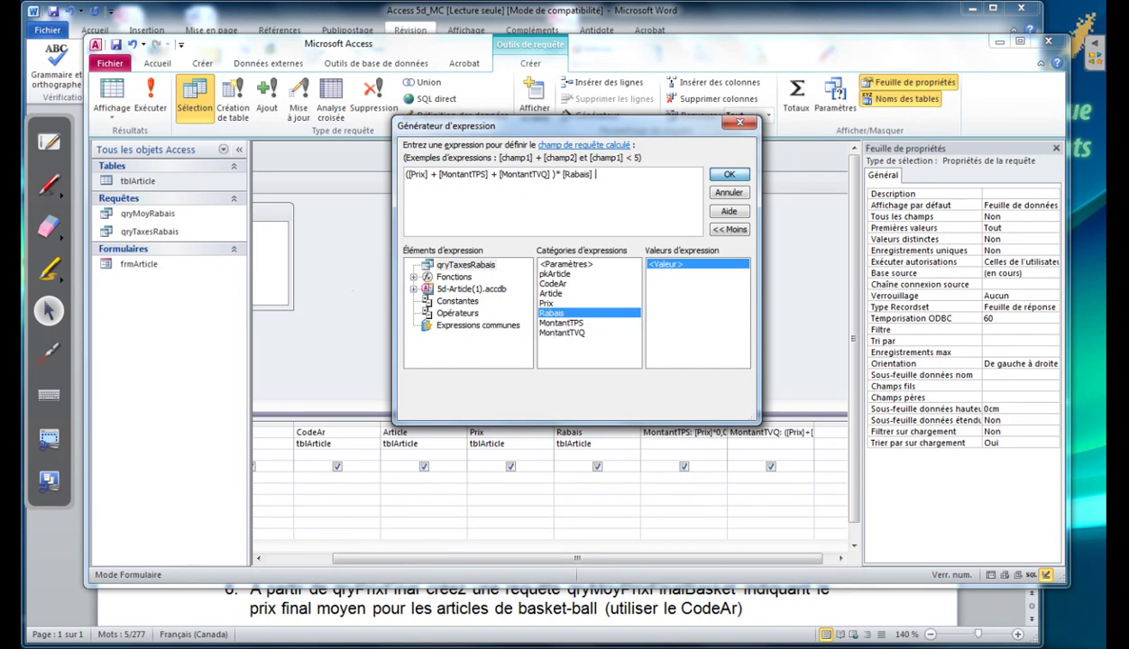
key(Return)
Rename the new calculated field MontantRabais, copying the name from the Word instructions.
click(826, 433)
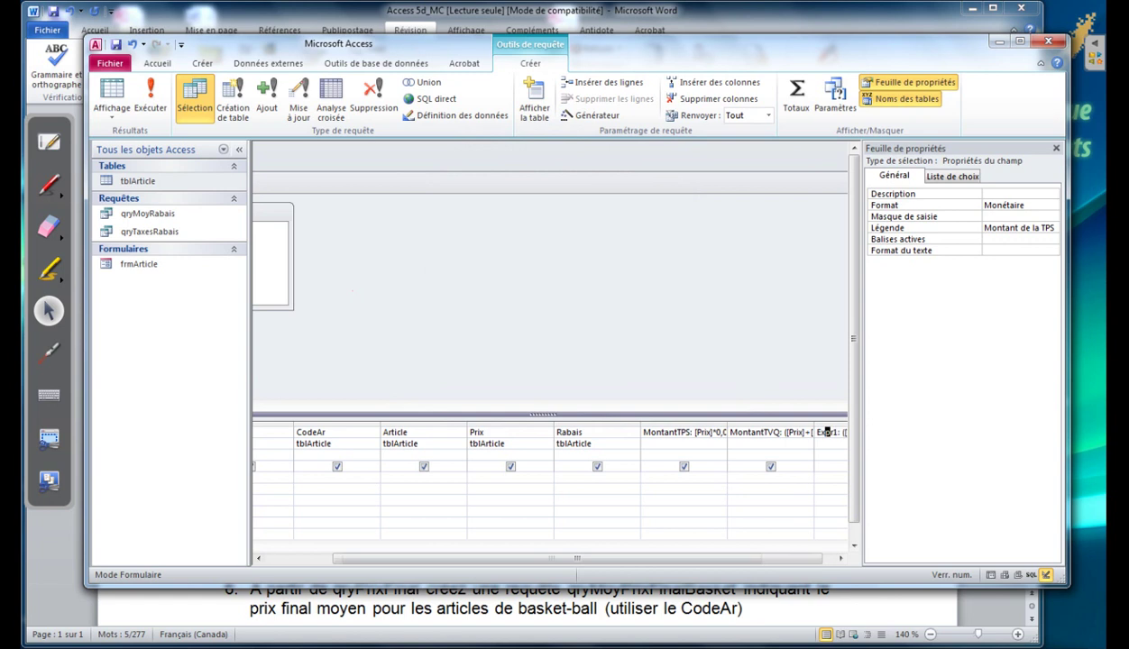
key(alt+Tab)
drag(473, 456, 424, 456)
key(ctrl+c)
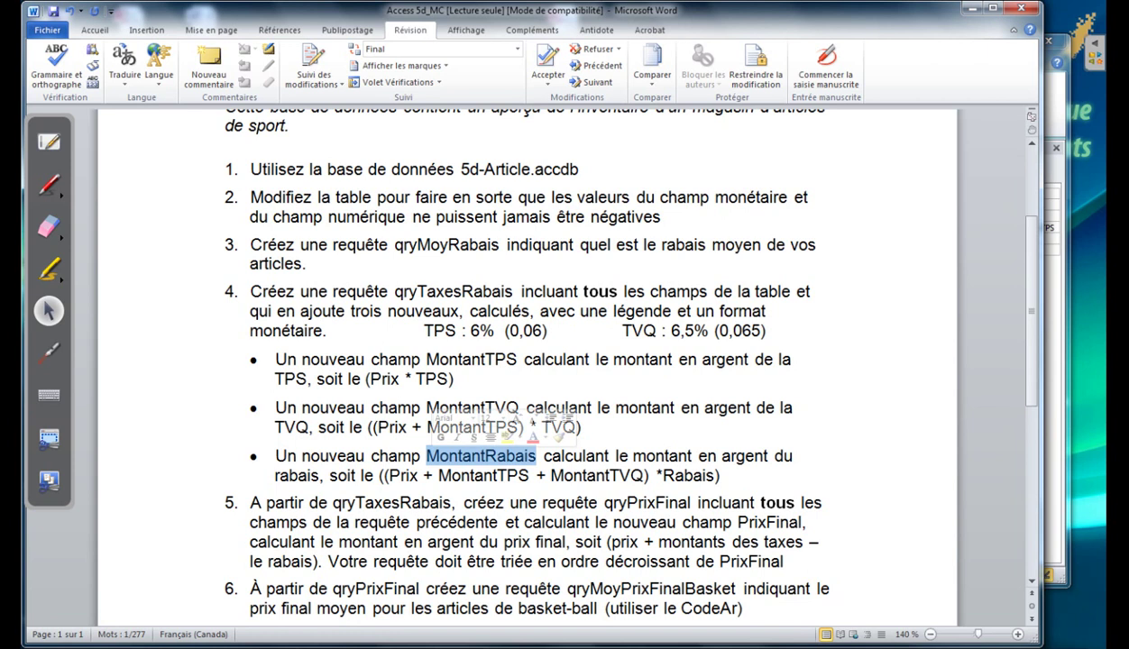
key(alt+Tab)
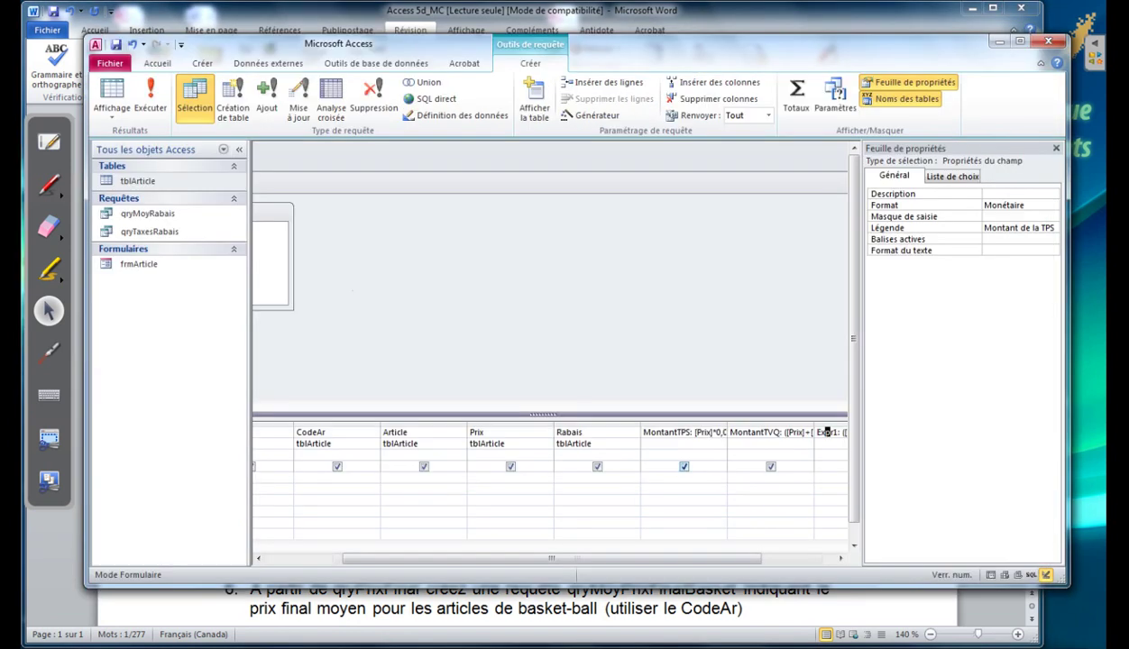
double_click(826, 432)
key(ctrl+v)
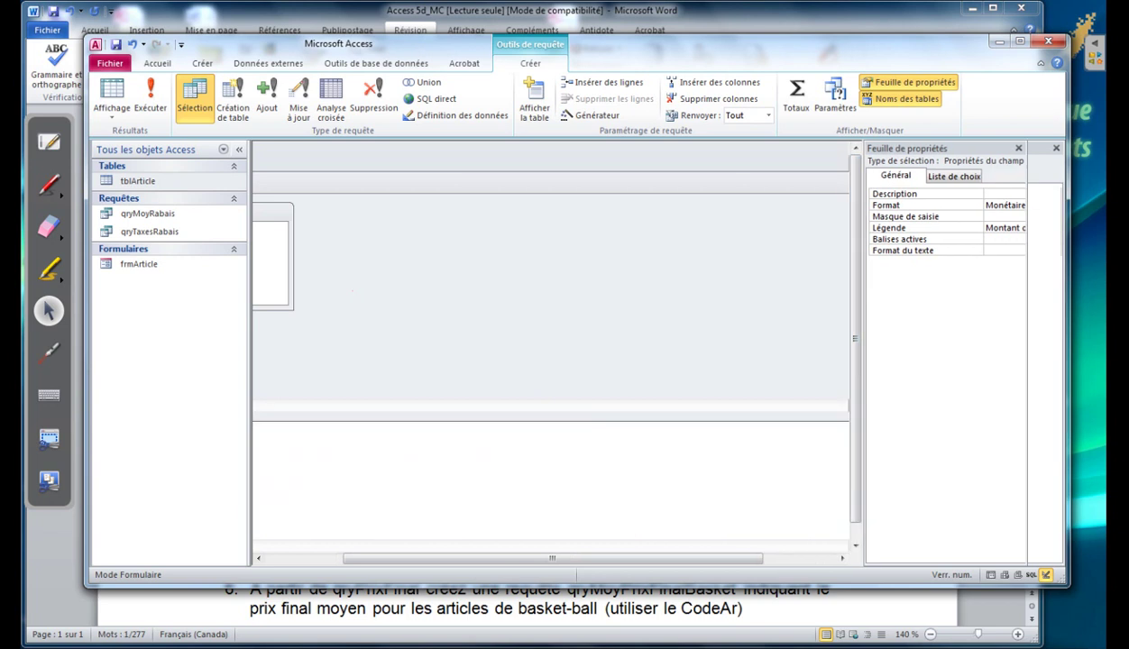
Narrow the property sheet to make room for the MontantRabais column, and widen the Access window.
drag(861, 432, 942, 432)
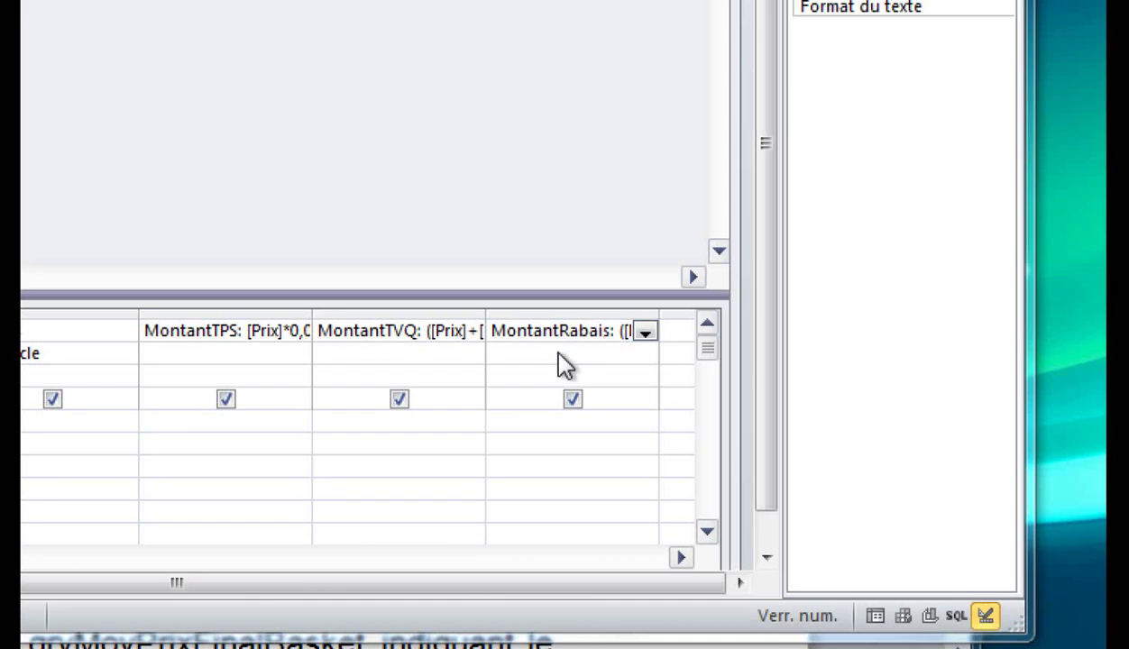
click(833, 443)
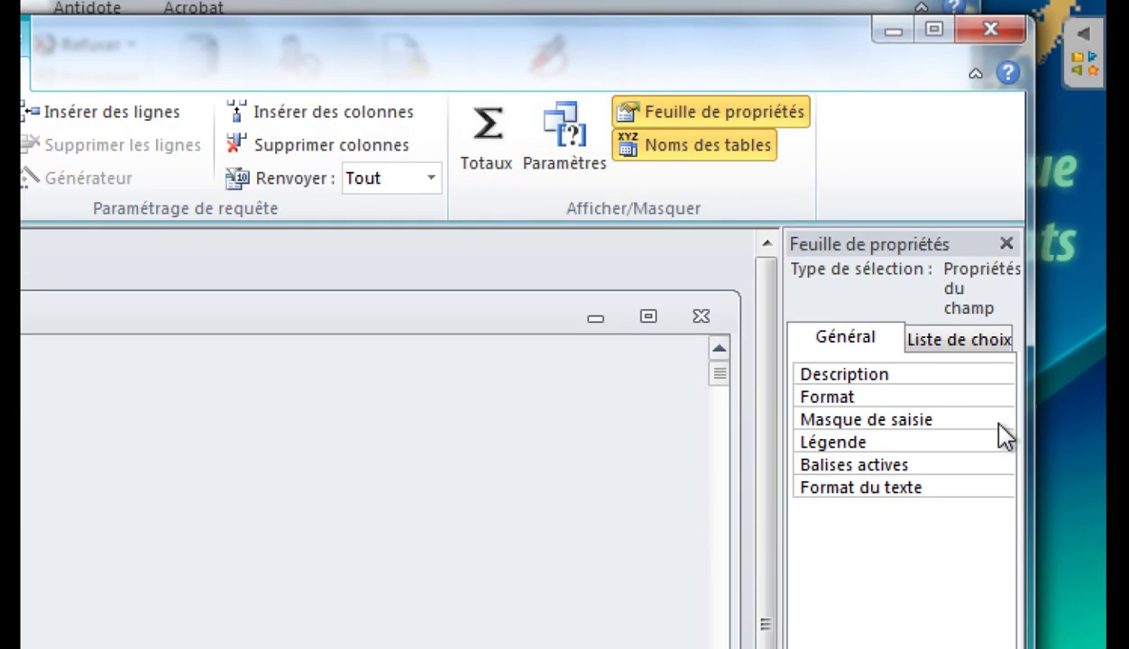
click(980, 396)
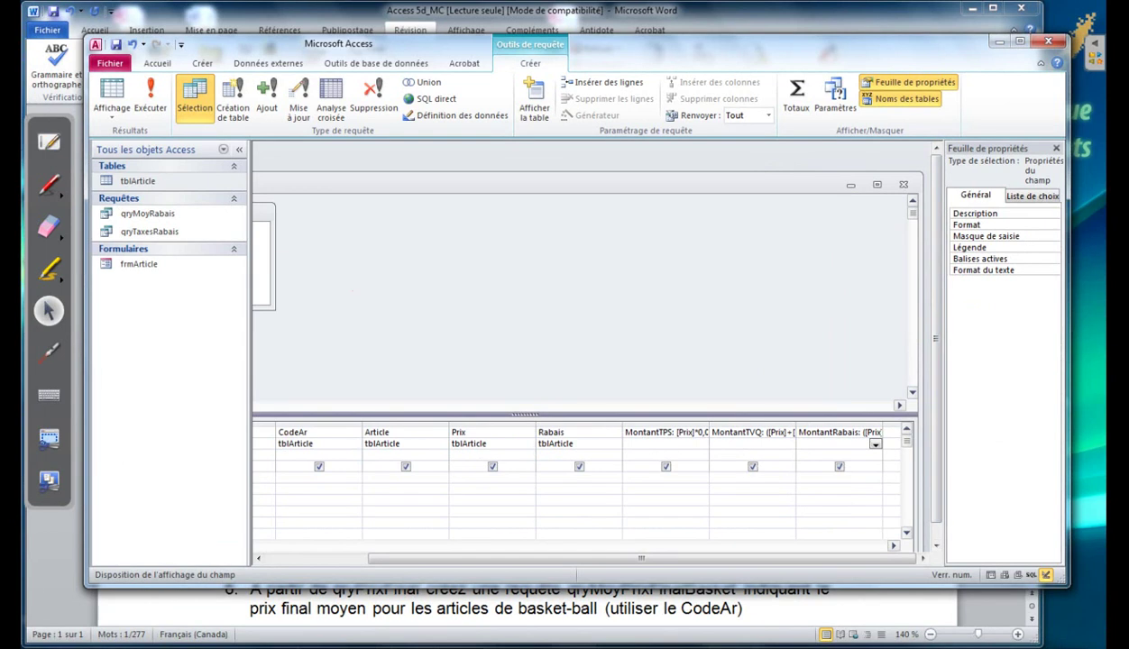
drag(1068, 339, 1112, 339)
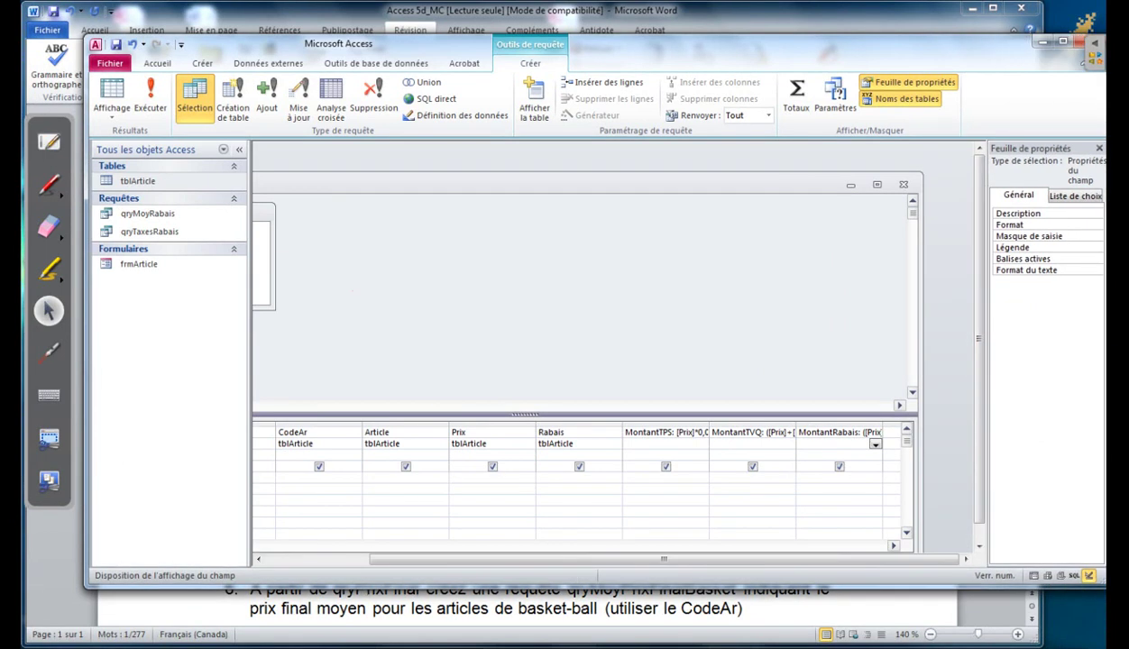
Widen the property sheet and set the MontantRabais field's format to Monétaire.
drag(987, 339, 897, 339)
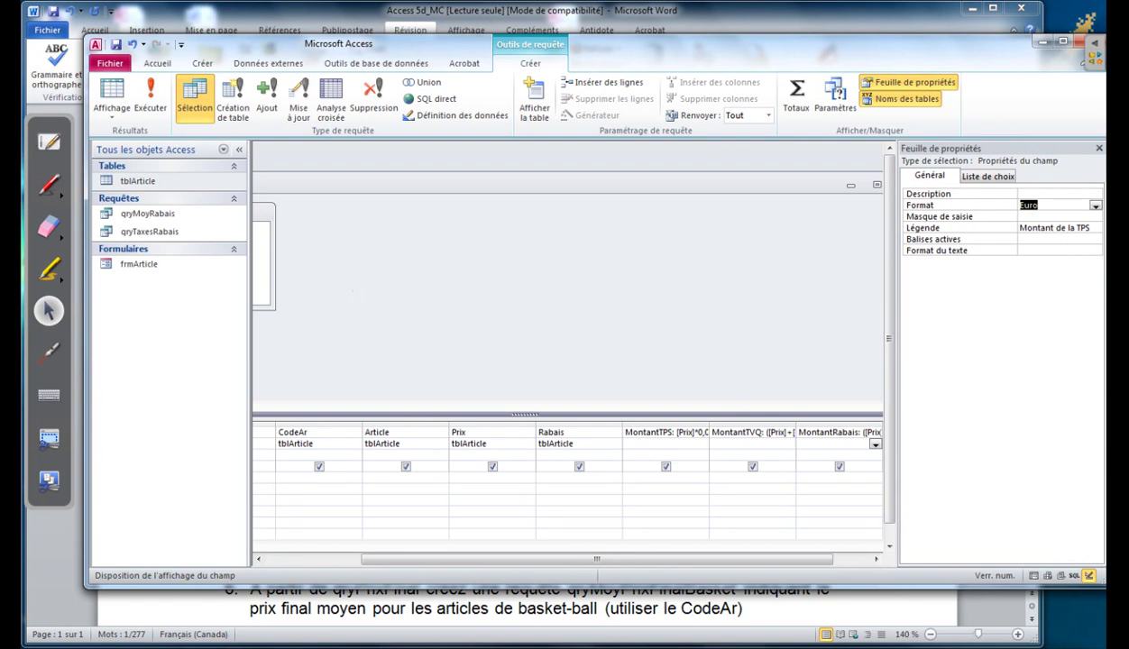
click(1094, 205)
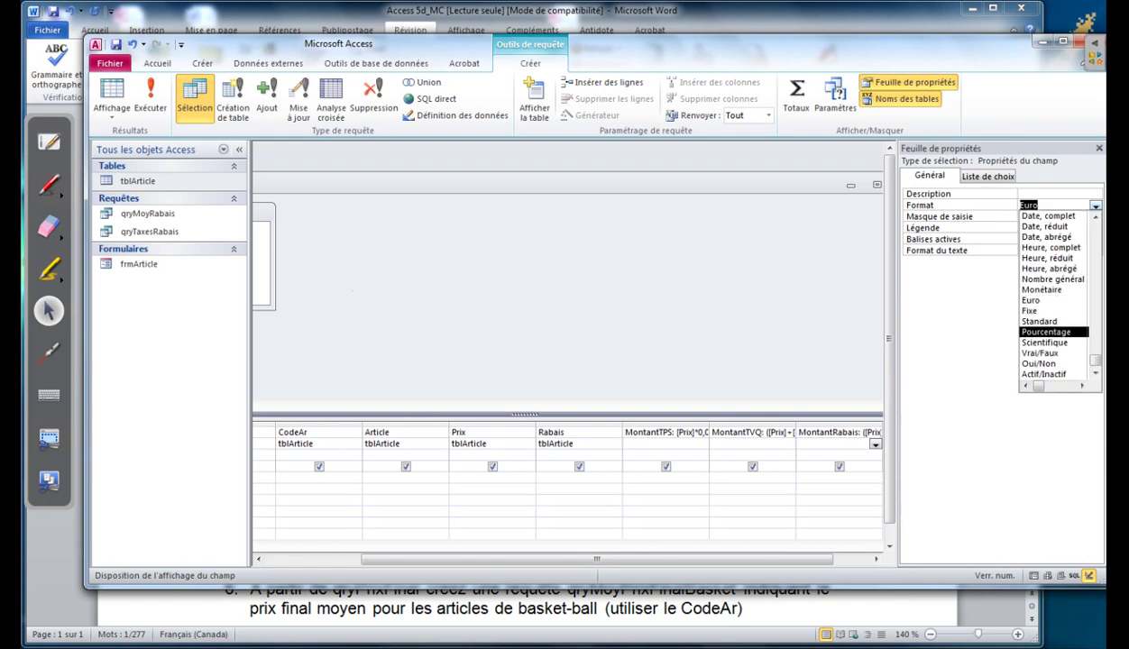
click(1041, 290)
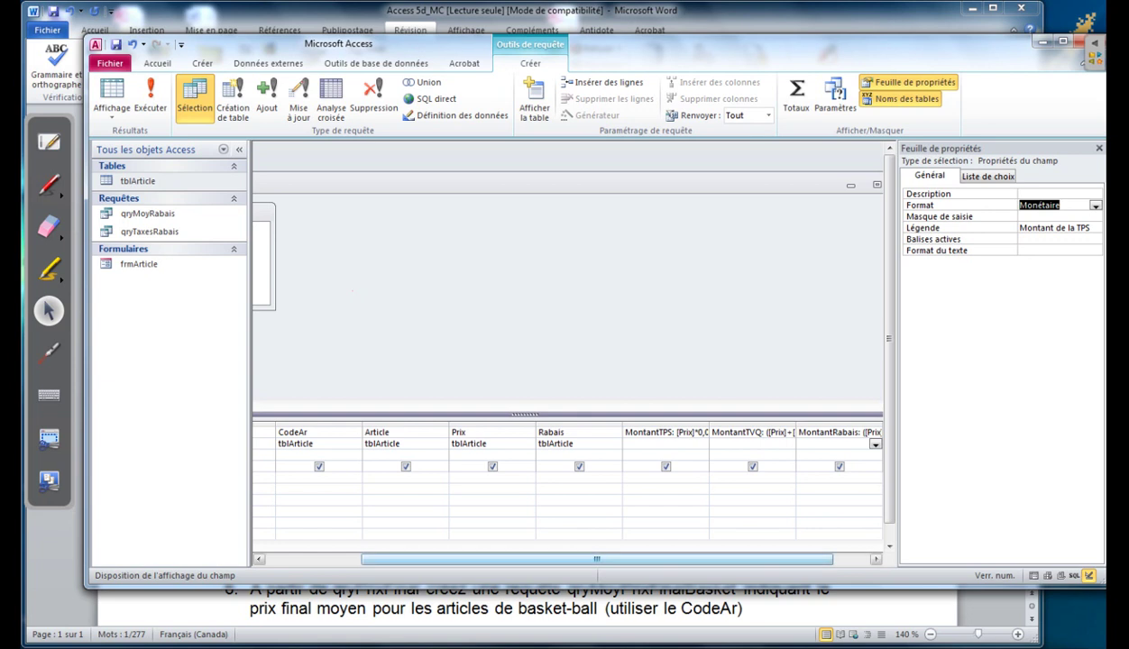
Set the MontantRabais field's caption to Montant Rabais.
drag(596, 559, 632, 559)
click(792, 432)
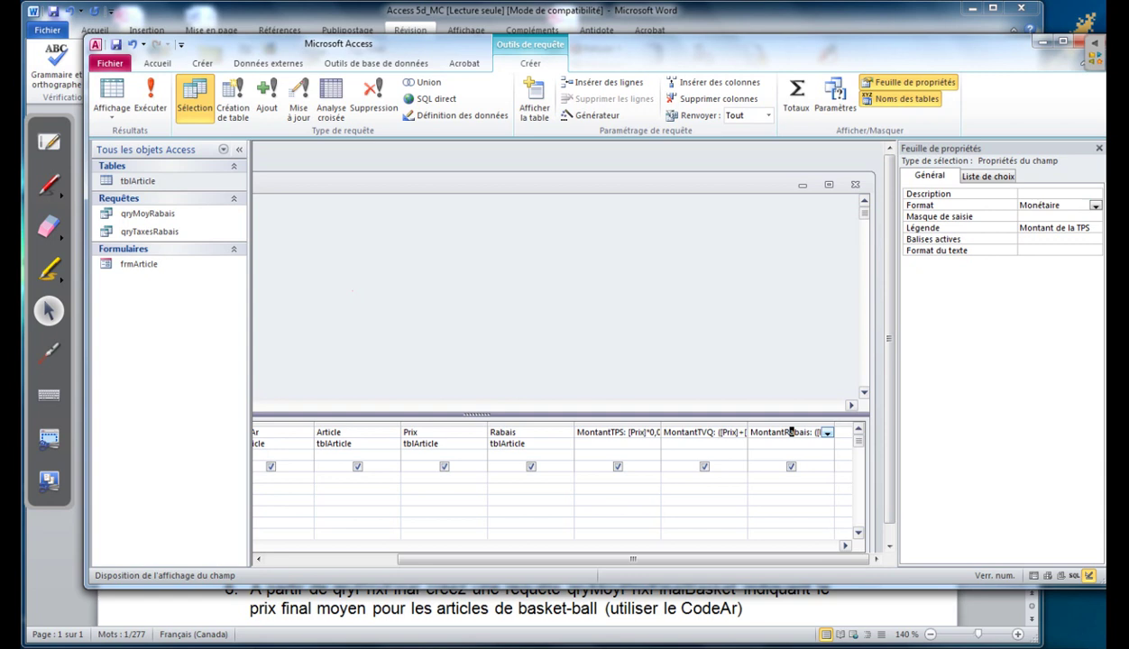
click(704, 424)
click(773, 433)
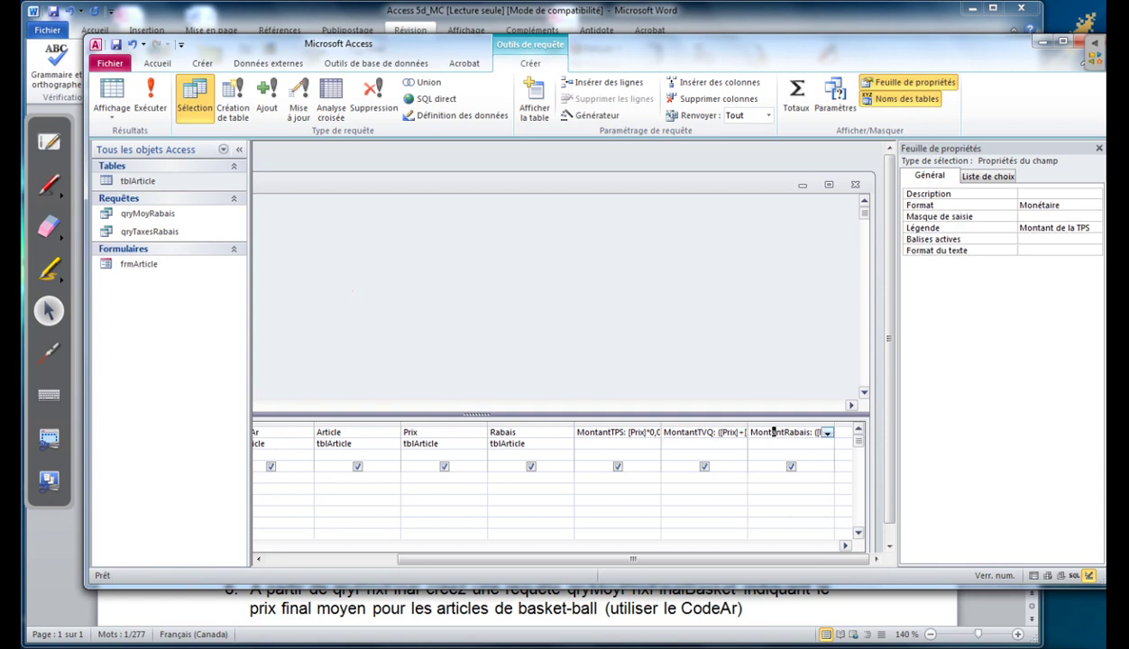
double_click(1060, 227)
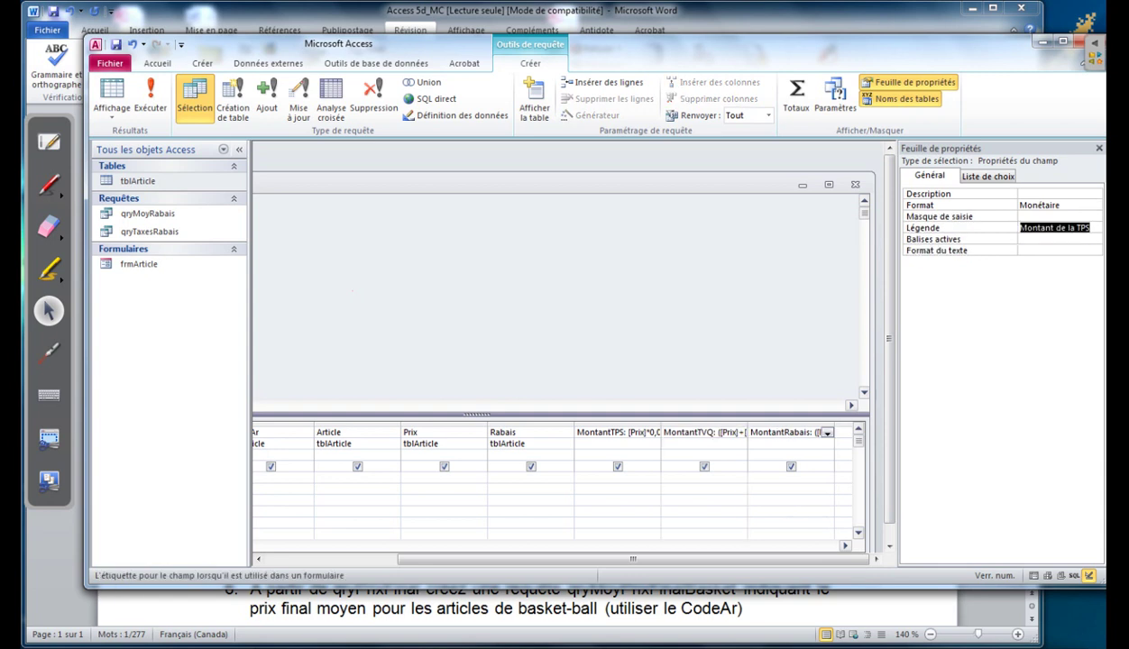
text(Montan)
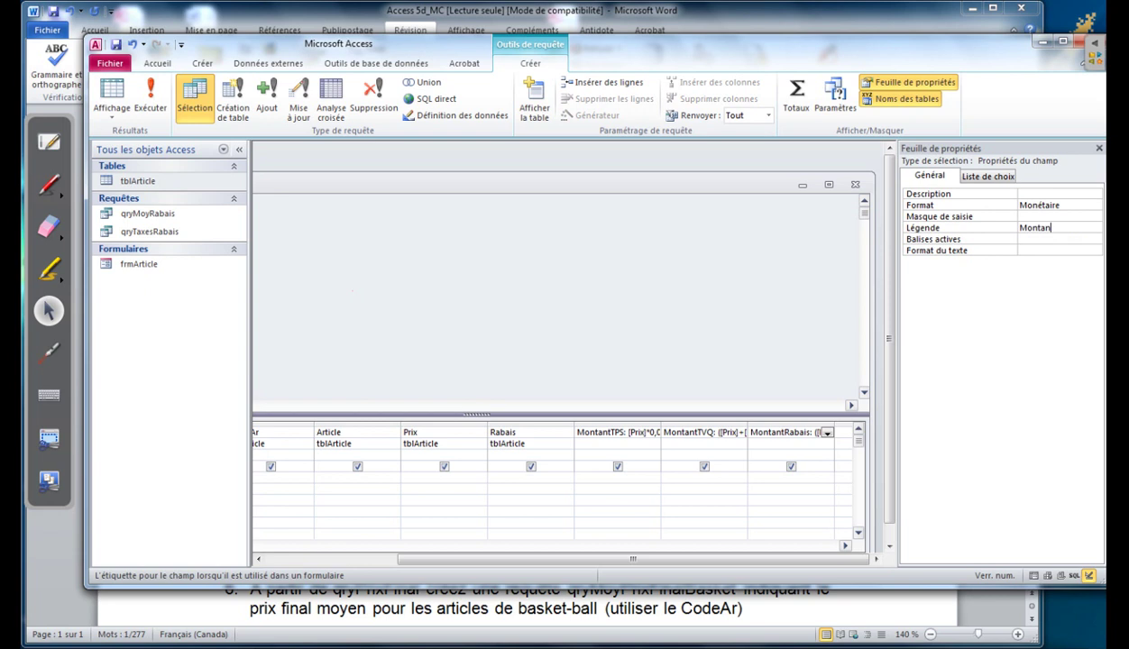
text(t Rabasis)
key(BackSpace)
key(BackSpace)
key(BackSpace)
text(is)
Run qryTaxesRabais and widen the Montant Rabais column to show its full heading.
click(633, 432)
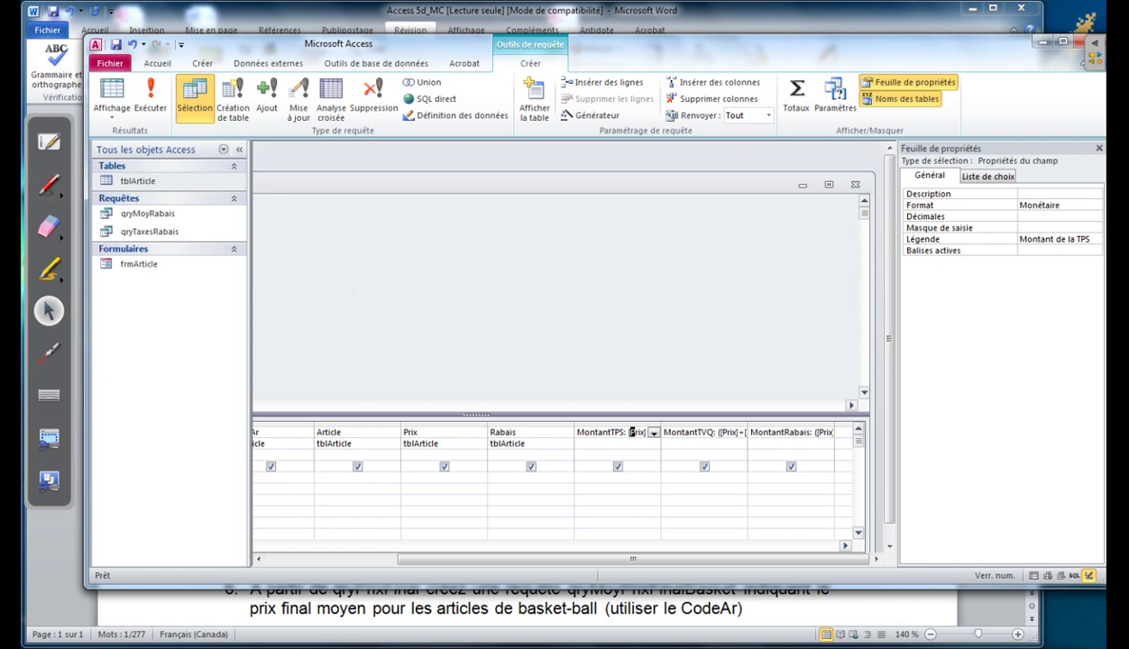
click(807, 432)
click(150, 97)
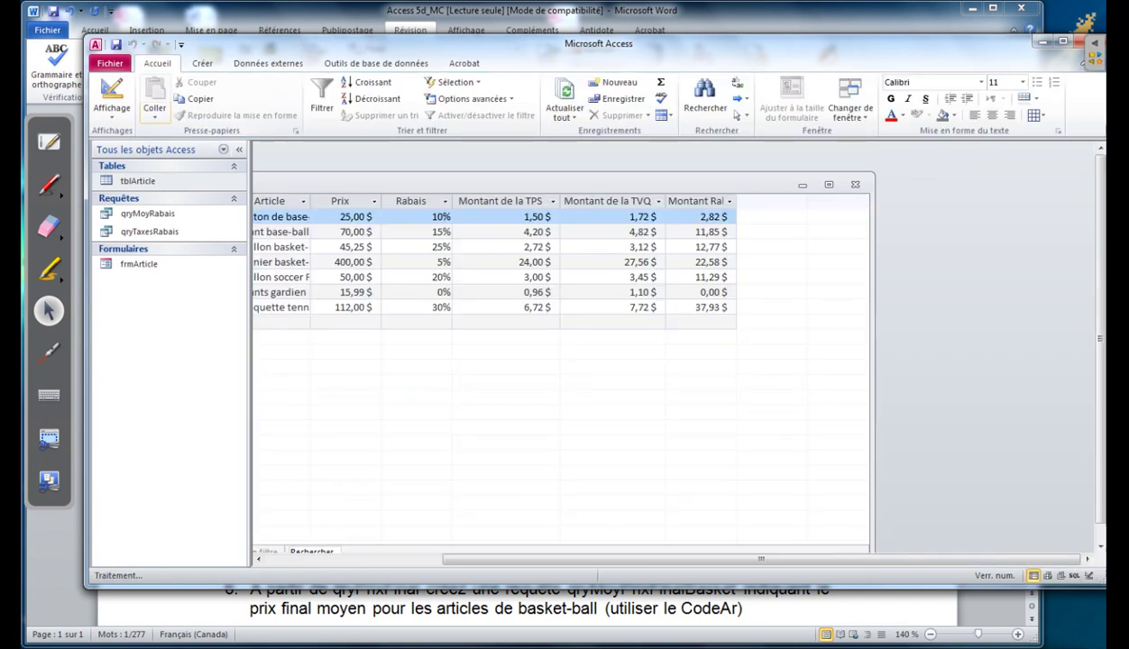
drag(736, 201, 780, 201)
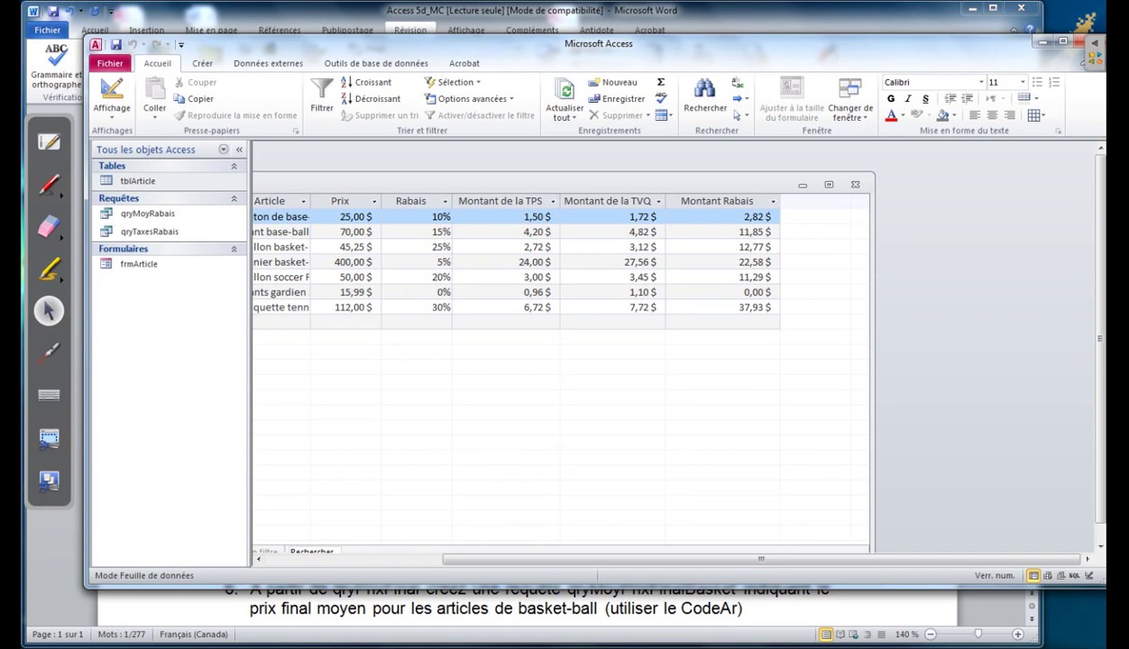
Switch to the Word instructions, review item 5, and copy the query name qryPrixFinal.
click(417, 602)
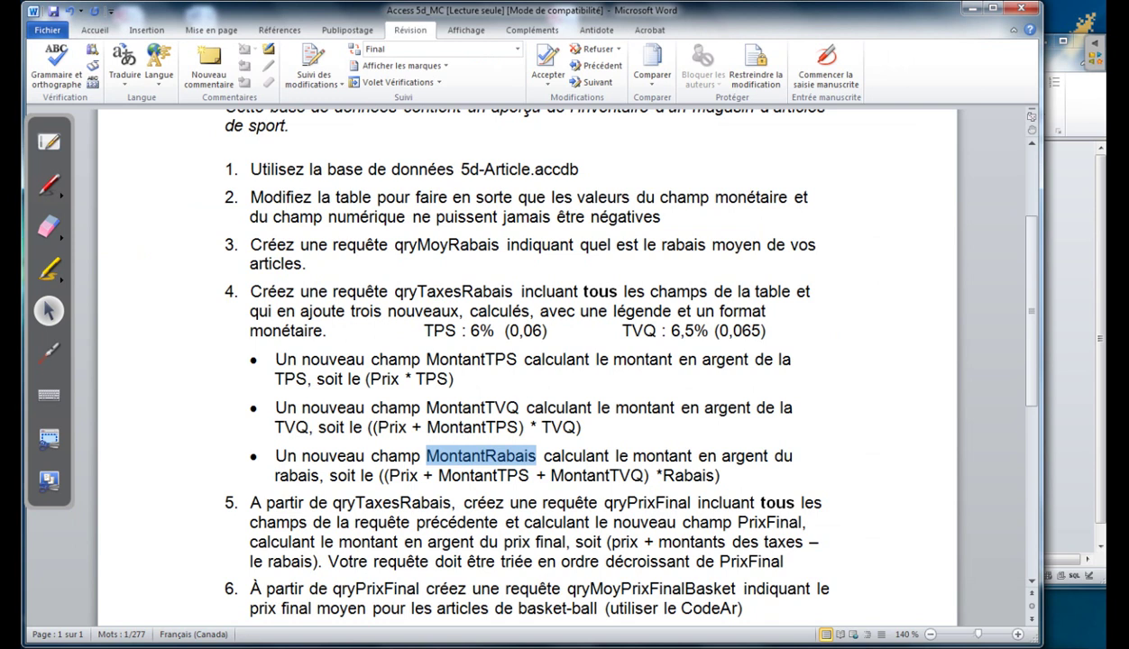
scroll(618, 356, down, 1)
scroll(541, 361, down, 3)
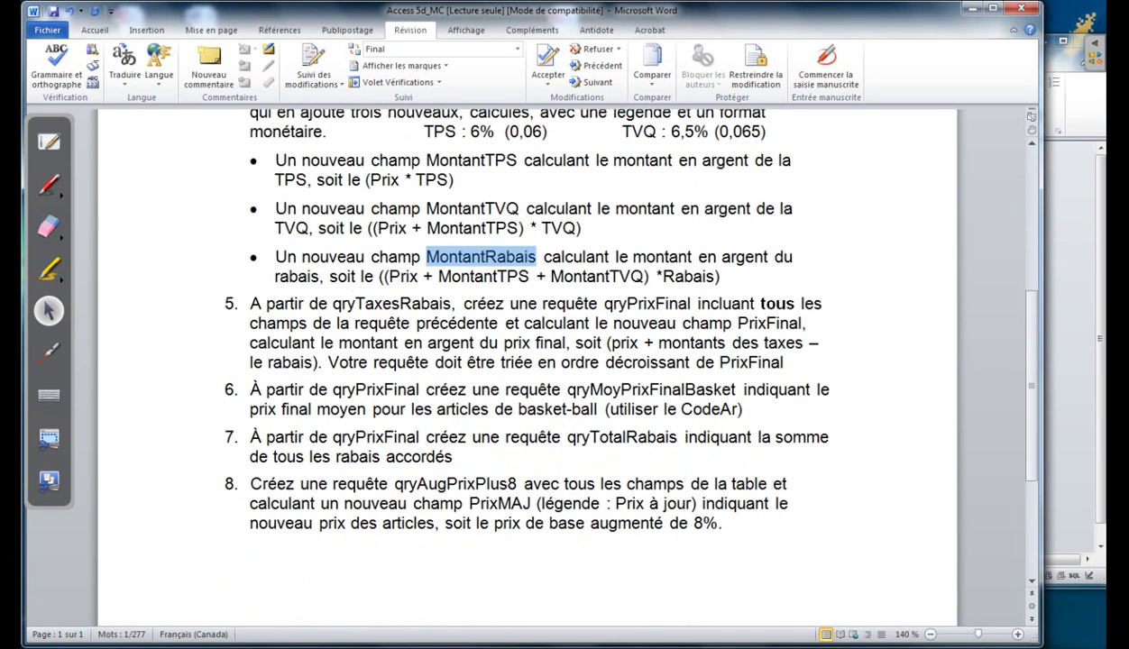
drag(333, 304, 451, 304)
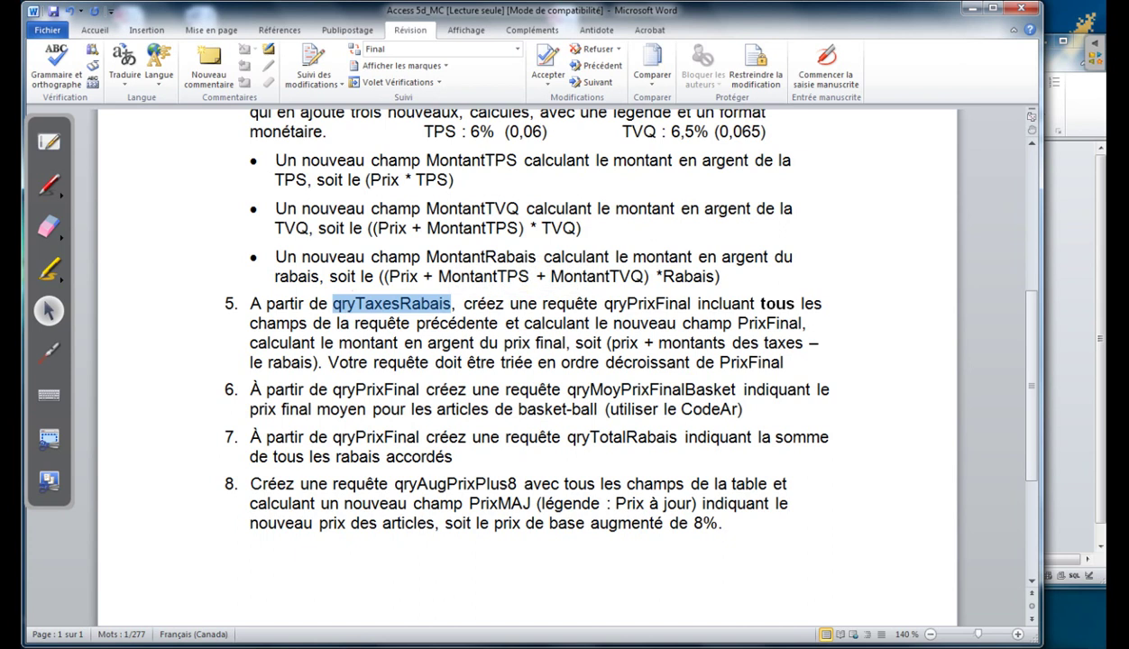
click(643, 304)
drag(333, 303, 442, 304)
click(502, 335)
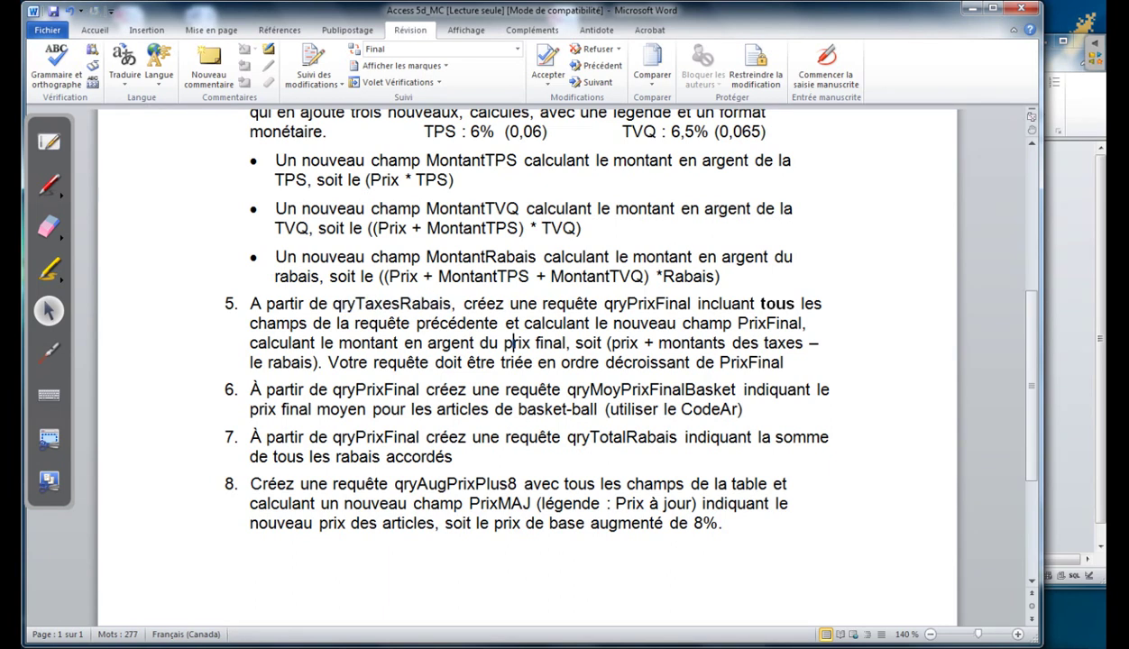
drag(604, 304, 692, 304)
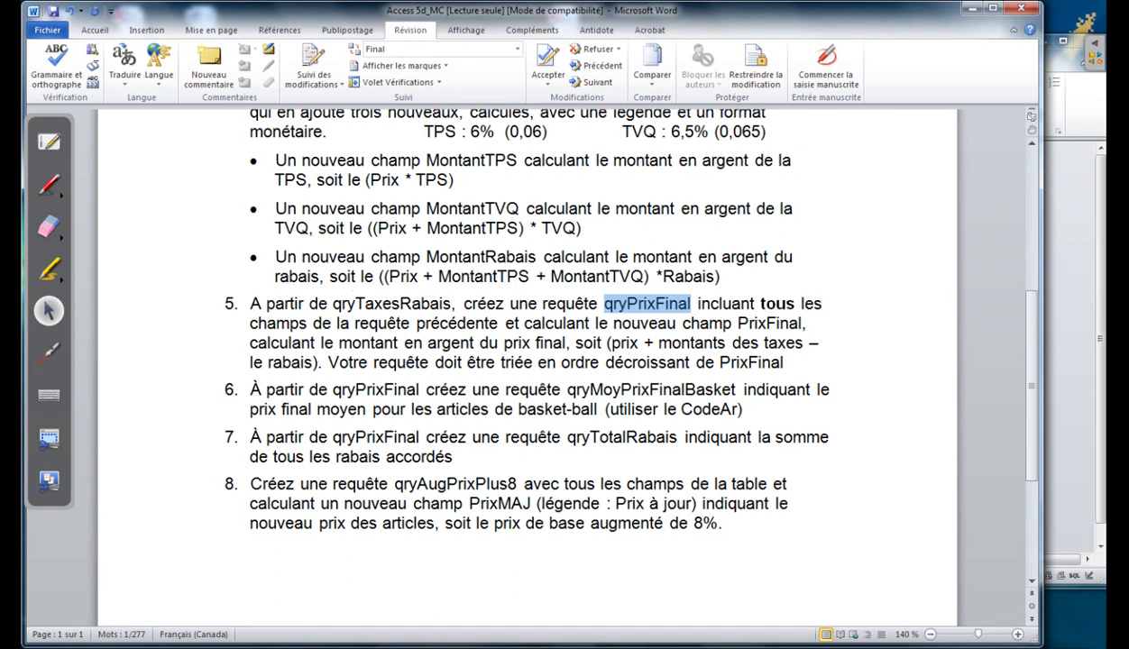
Switch back to Access and create a new query in design view with qryTaxesRabais as its source.
key(alt+Tab)
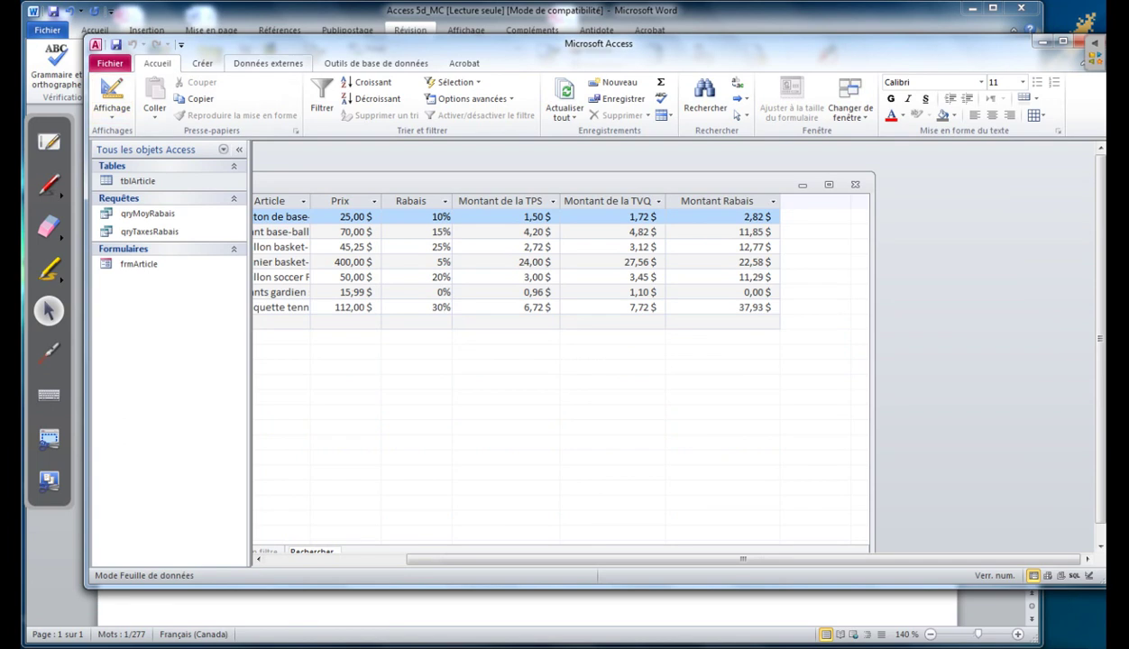
click(202, 63)
click(347, 101)
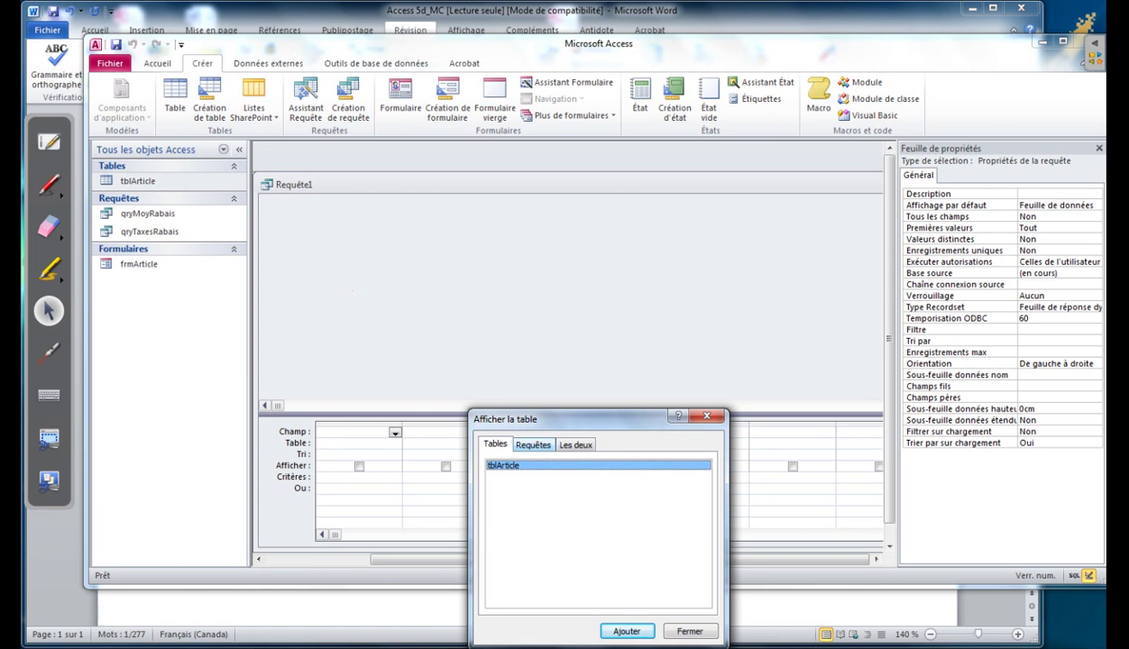
click(533, 444)
click(516, 475)
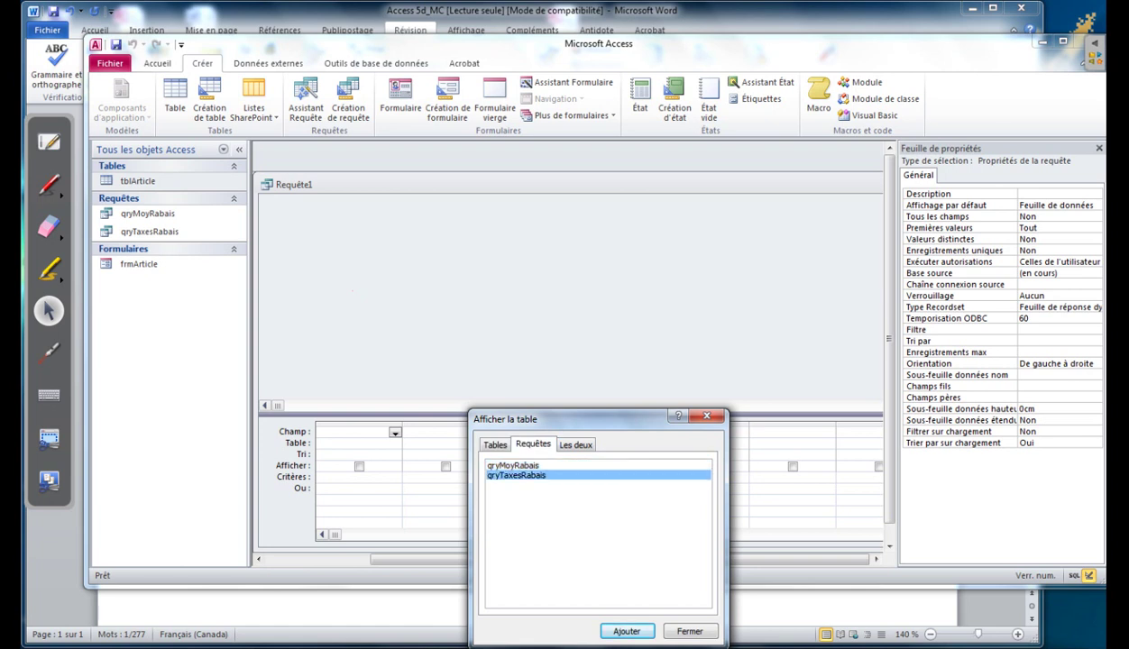
click(626, 631)
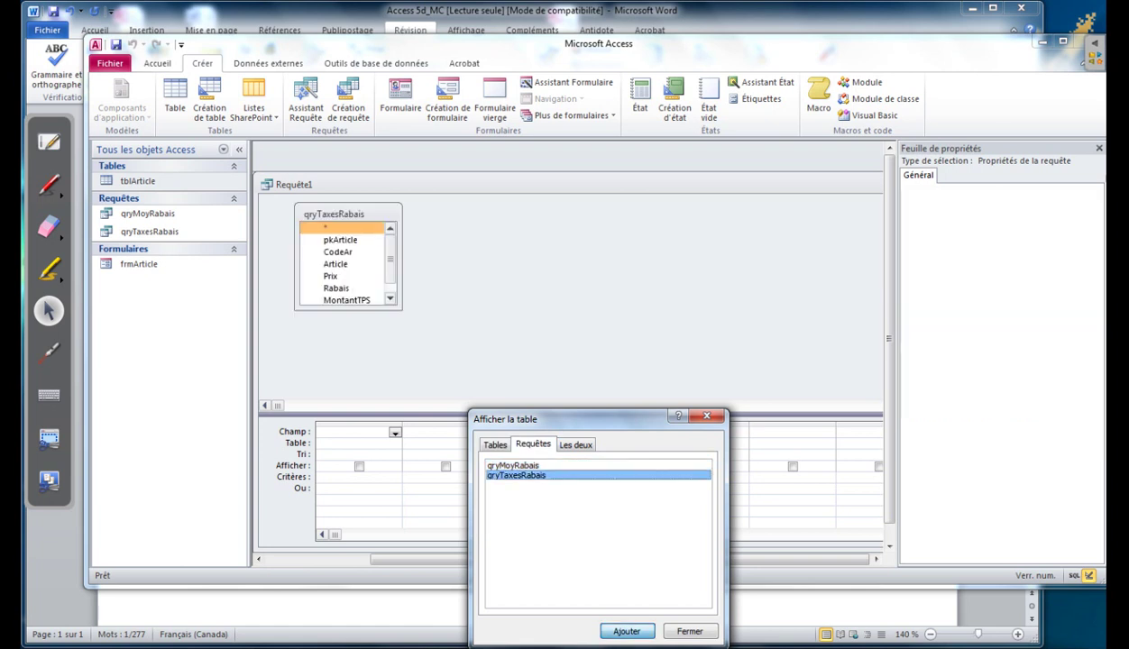
click(689, 630)
Enlarge the qryTaxesRabais field list and add all fields from pkArticle to MontantTVQ to the design grid.
drag(401, 309, 446, 372)
click(340, 240)
shift+click(348, 312)
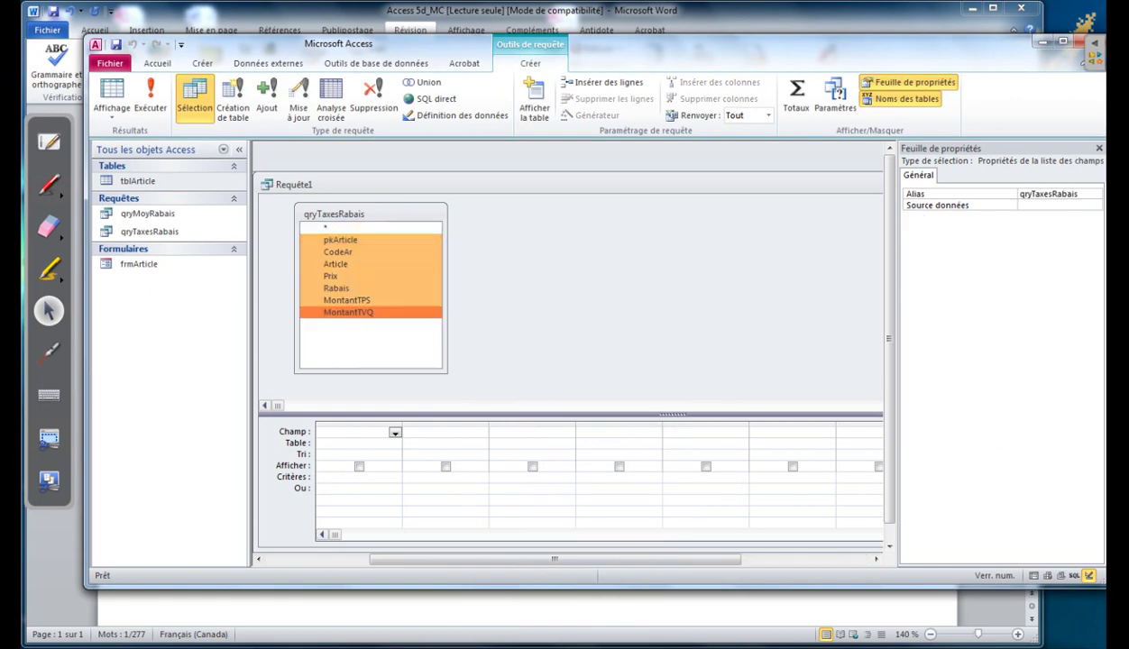
drag(348, 312, 359, 432)
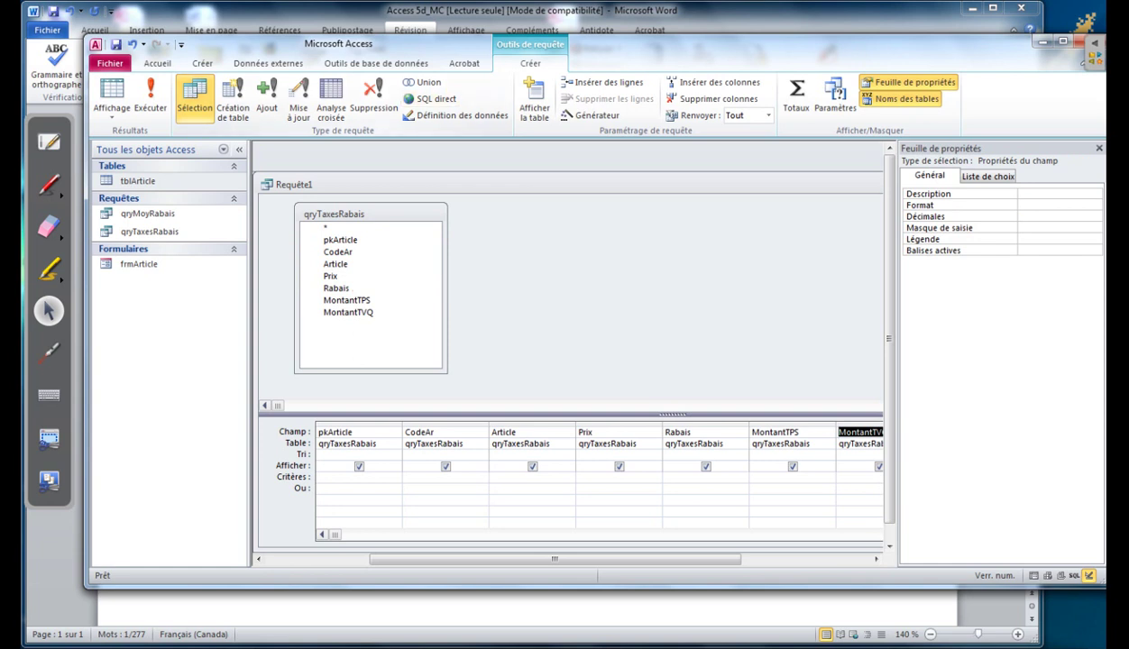
Save the new query as qryPrixFinal.
key(ctrl+s)
text(qryPrixFinal)
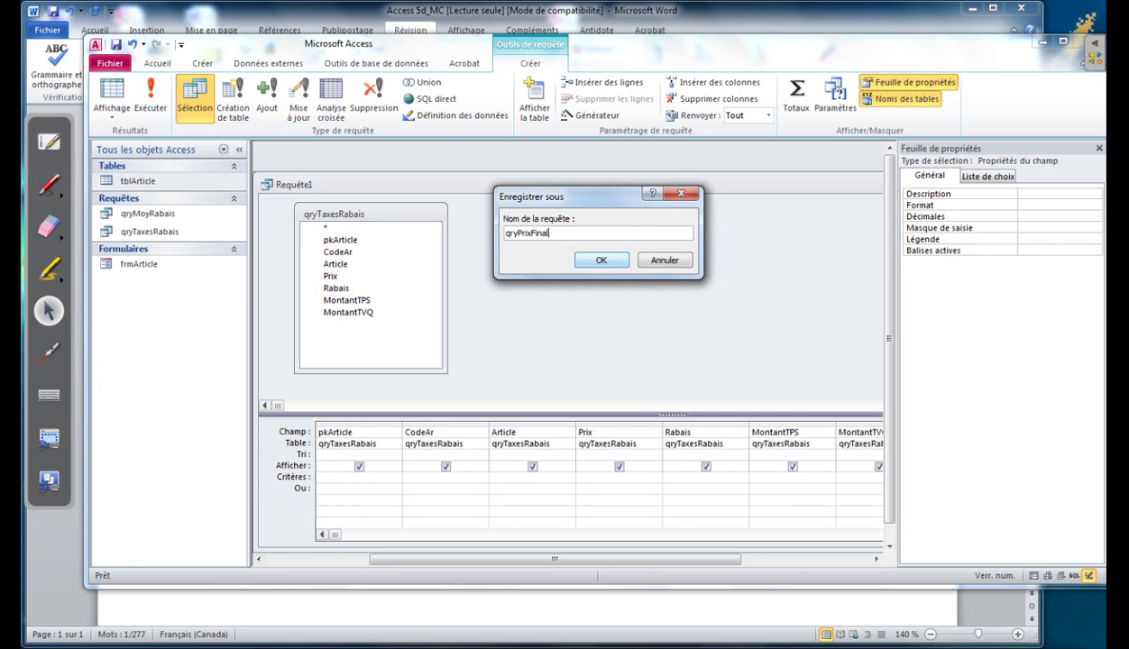
key(Return)
Copy the field name PrixFinal from item 5 of the Word instructions and return to Access.
key(alt+Tab)
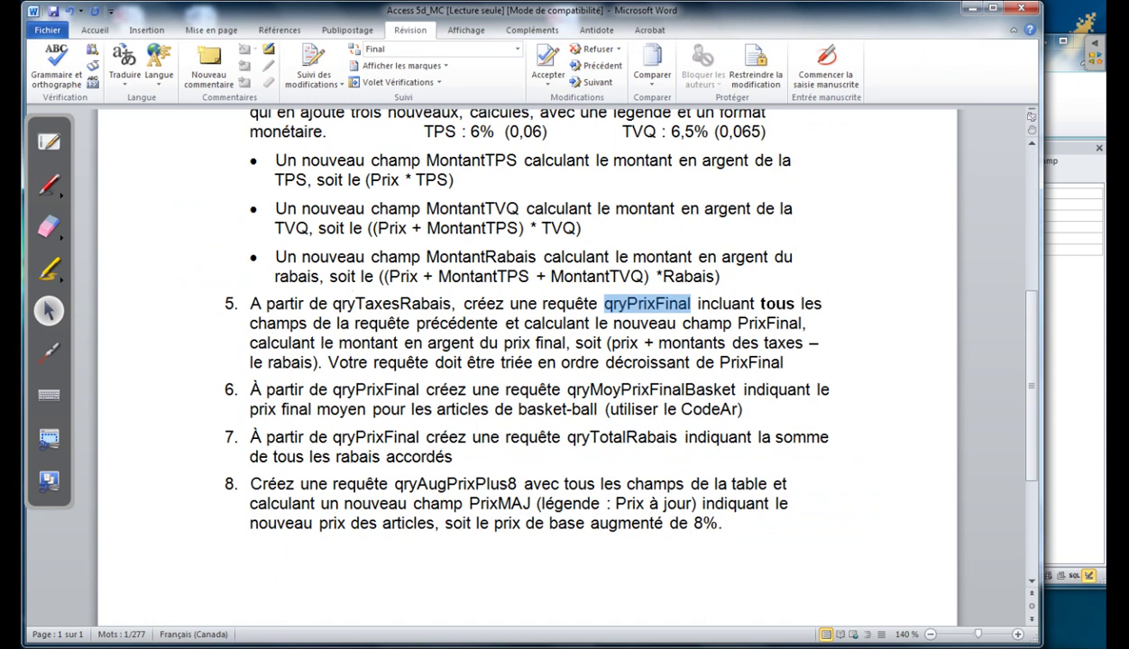
drag(515, 322, 727, 323)
click(780, 323)
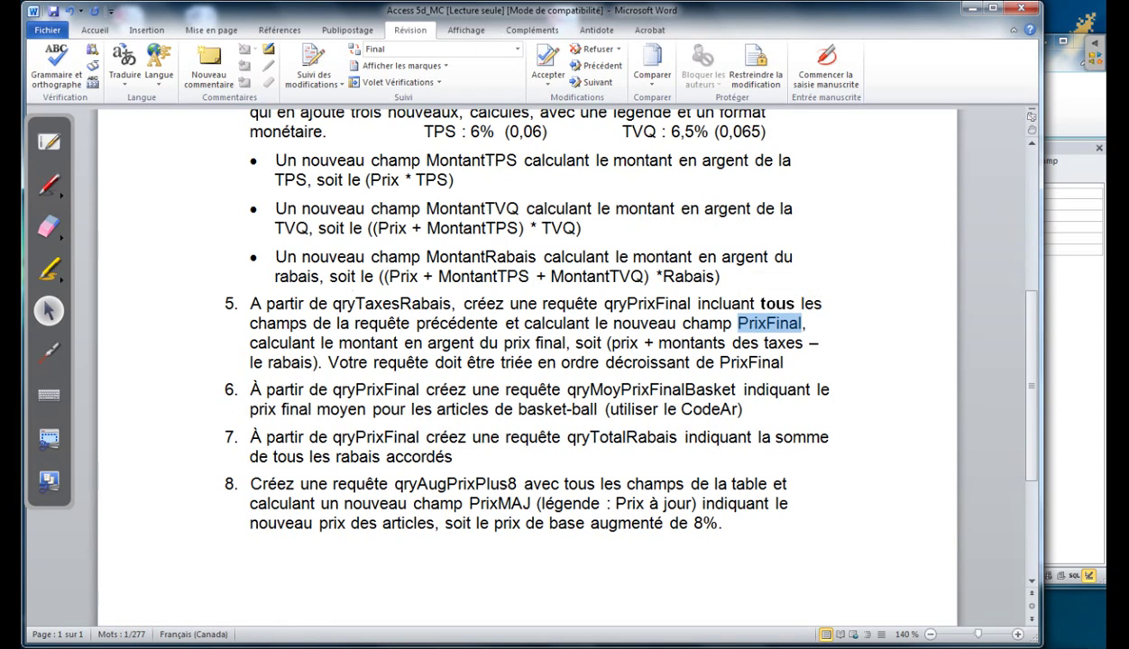
key(alt+Tab)
Open the Expression Builder for the first empty column of qryPrixFinal and check the final price formula in Word.
drag(554, 559, 644, 559)
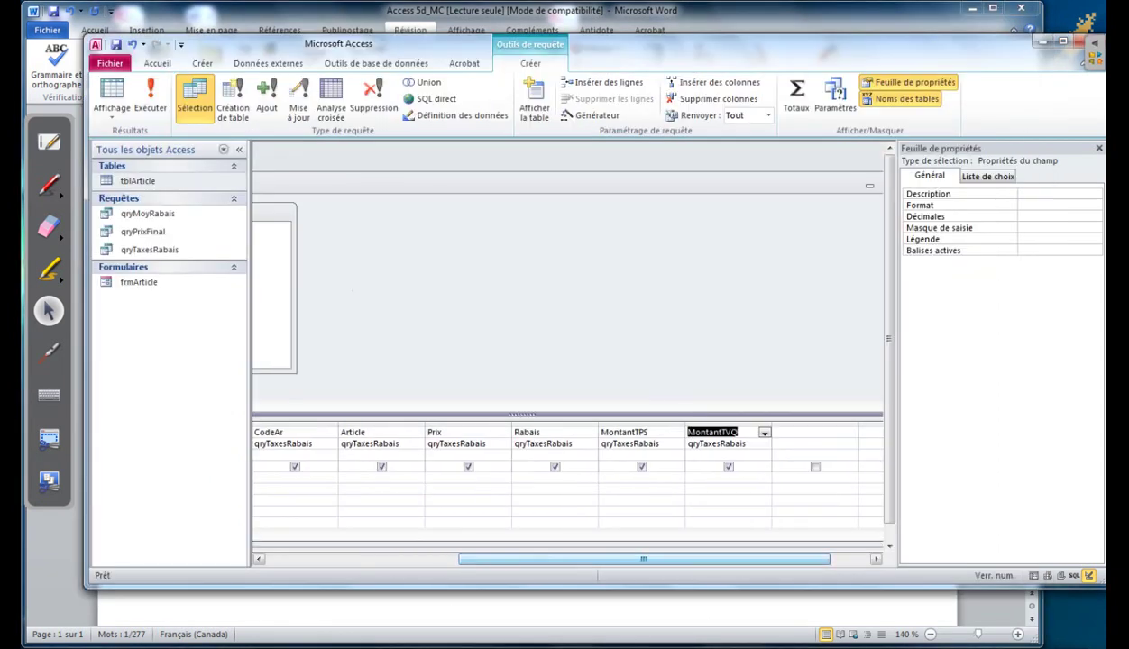
click(786, 432)
right_click(785, 424)
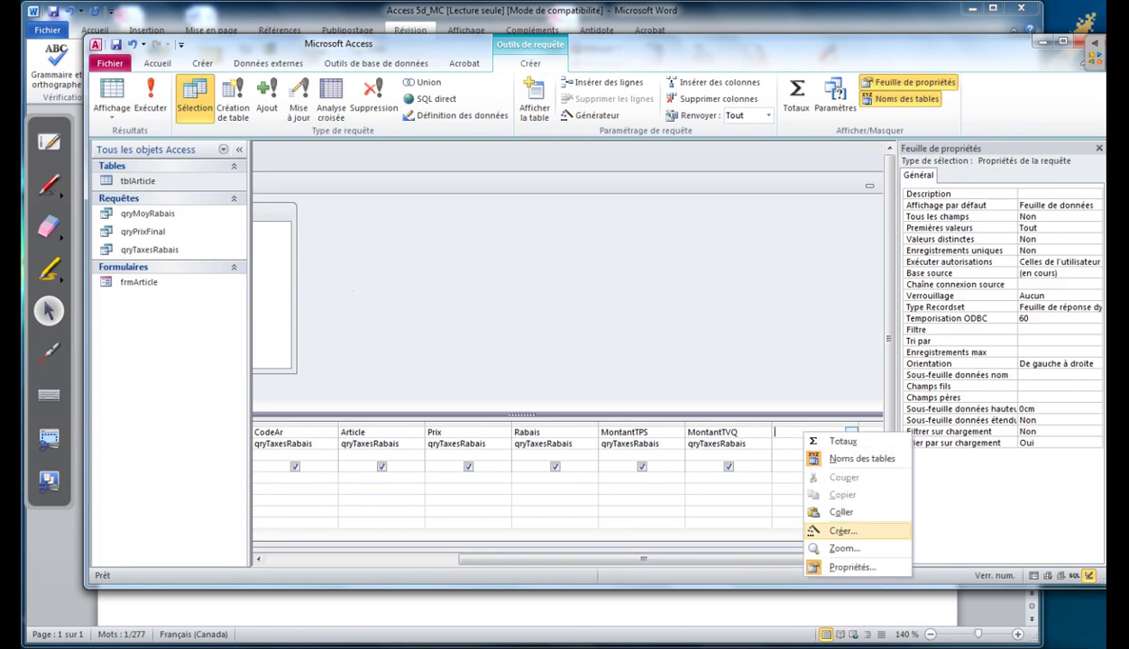
click(816, 519)
key(alt+Tab)
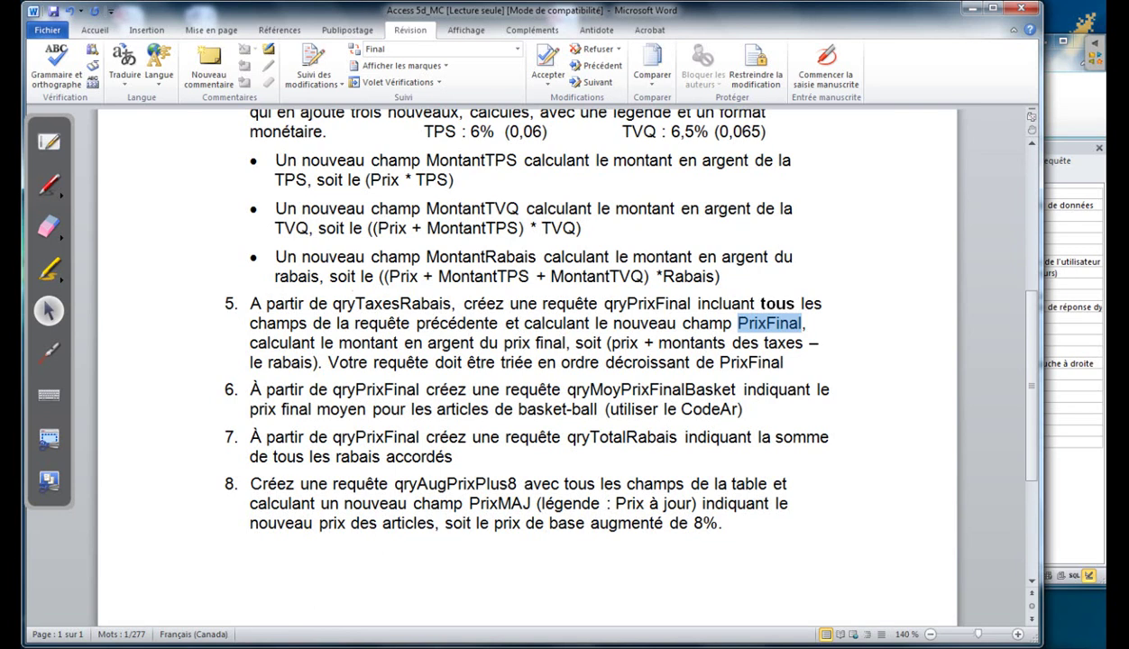
click(620, 342)
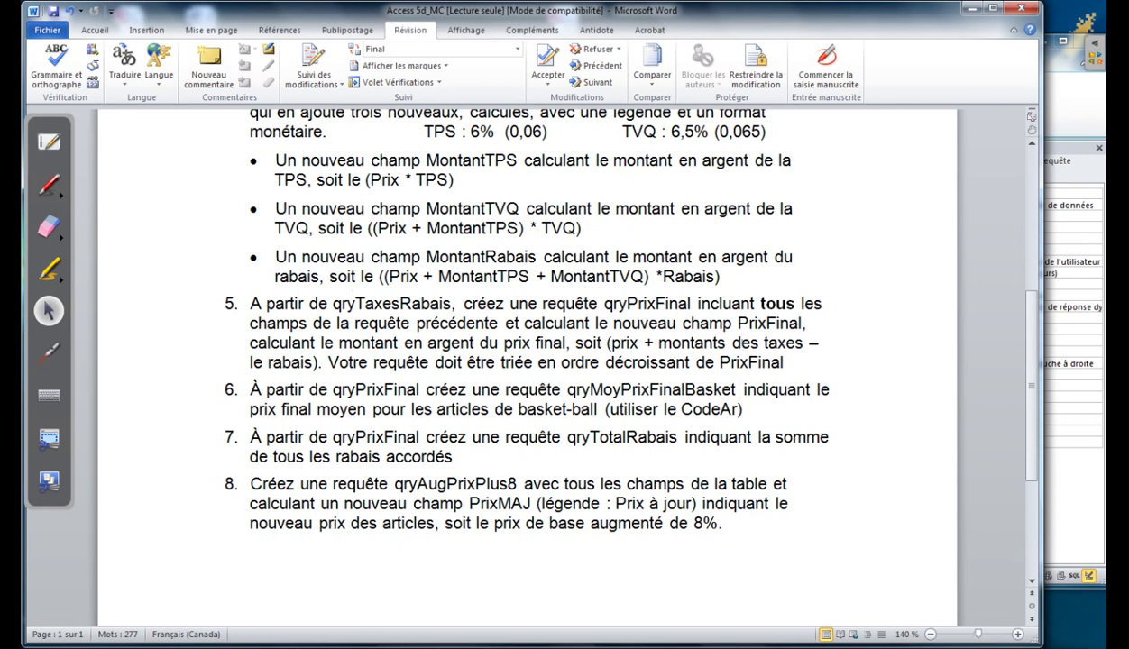
key(alt+Tab)
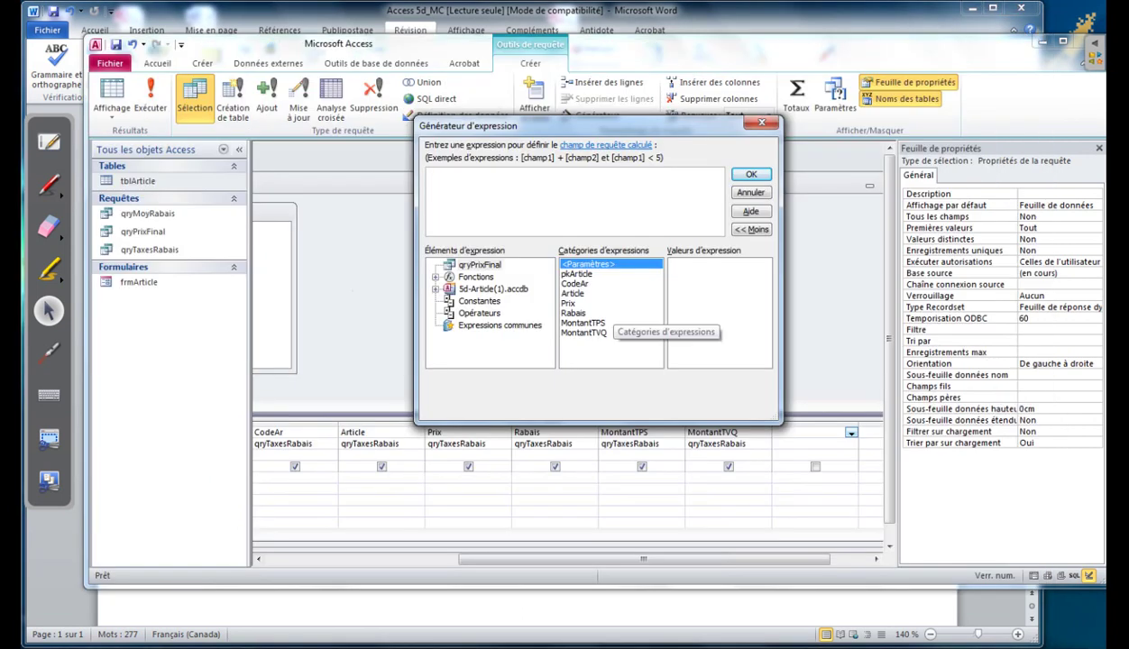
Build the expression [Prix] + [MontantTPS] + [MontantTVQ] - [Rabais] and accept it.
double_click(568, 303)
text(+)
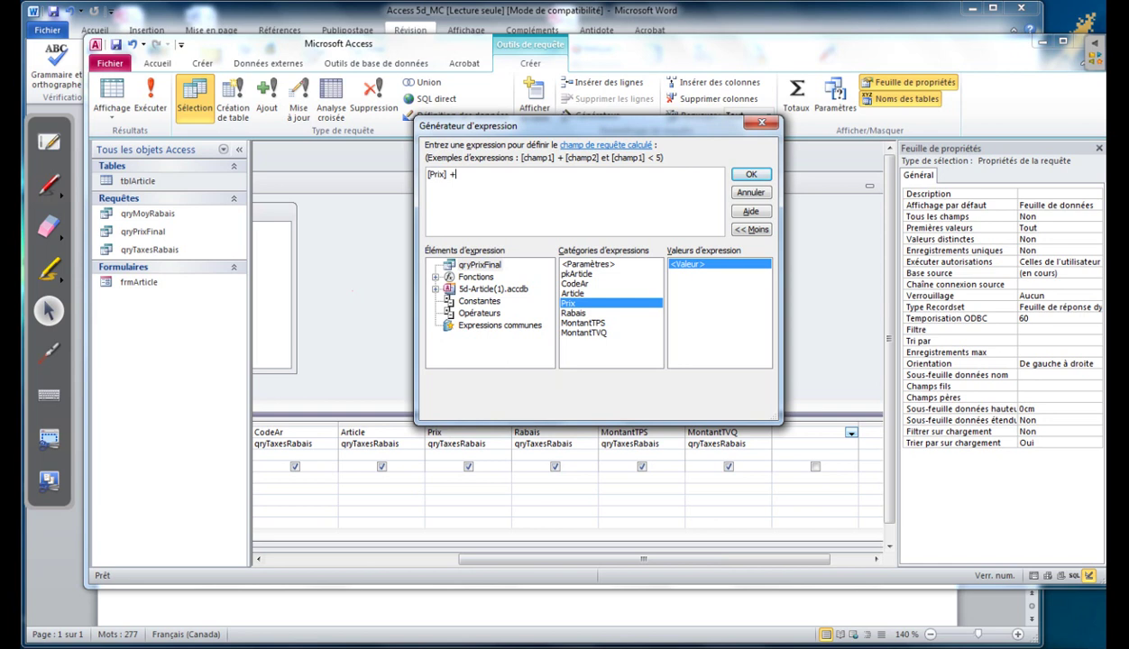
double_click(583, 322)
text(+)
double_click(584, 333)
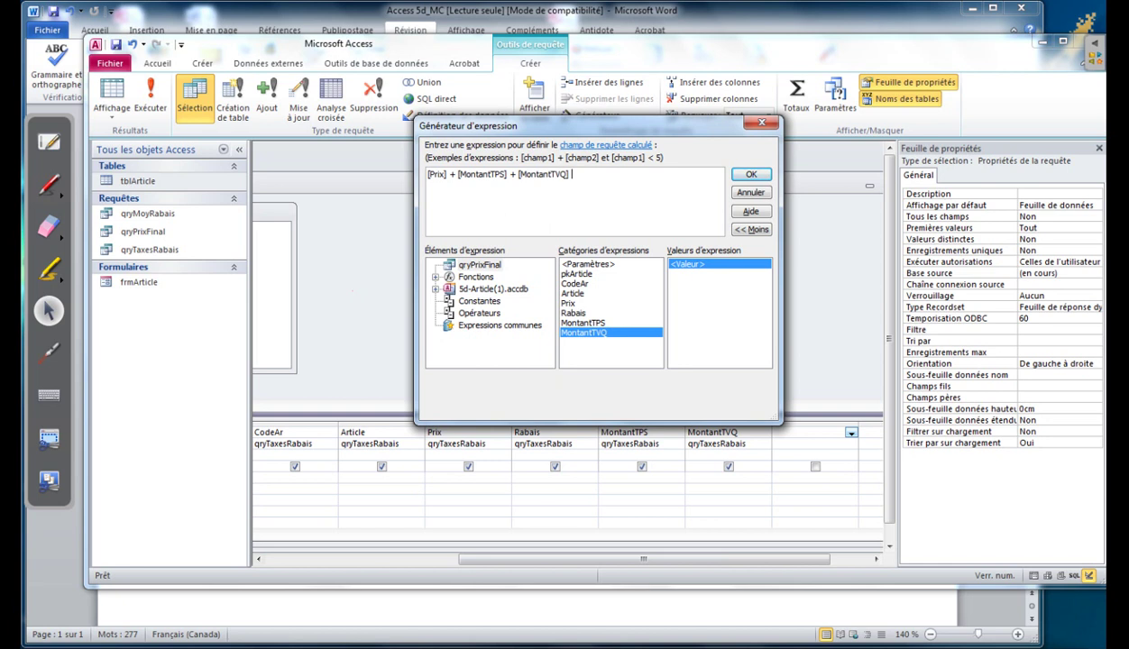
text(-)
double_click(573, 313)
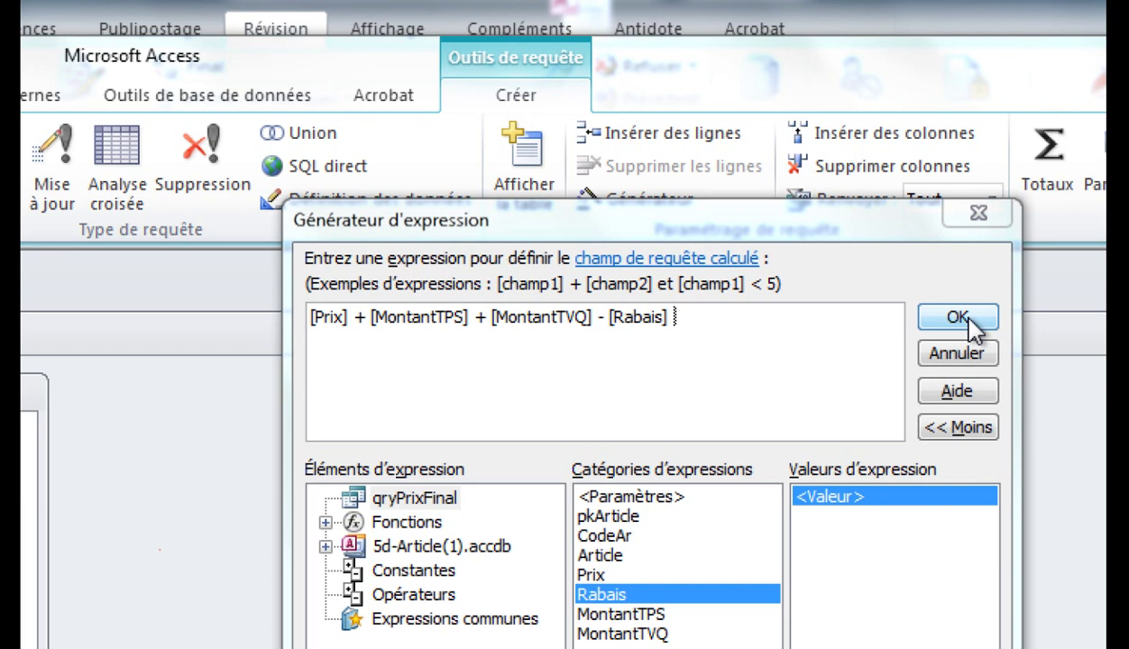
click(969, 321)
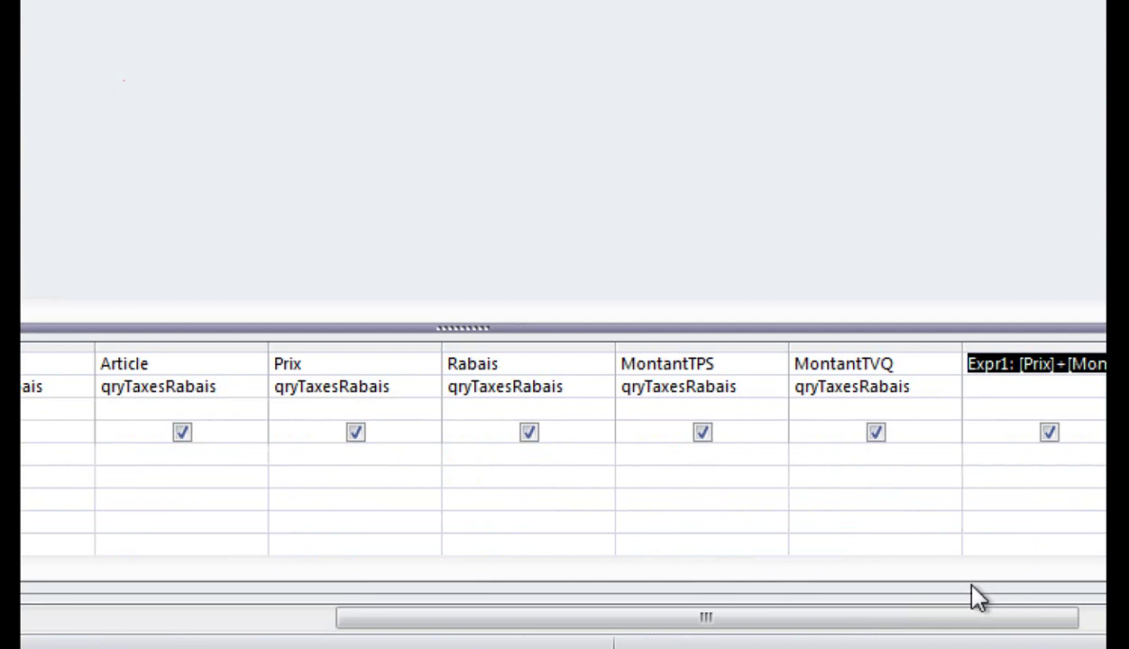
Rename the new calculated field PrixFinal.
click(998, 364)
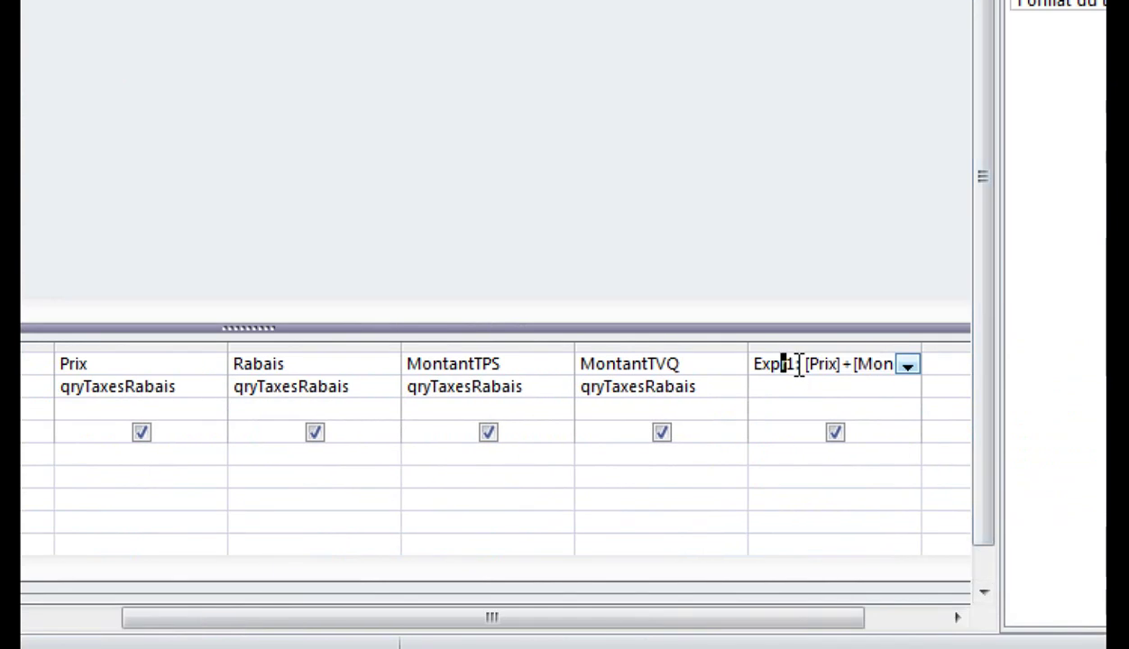
double_click(792, 364)
text(PrixFinal)
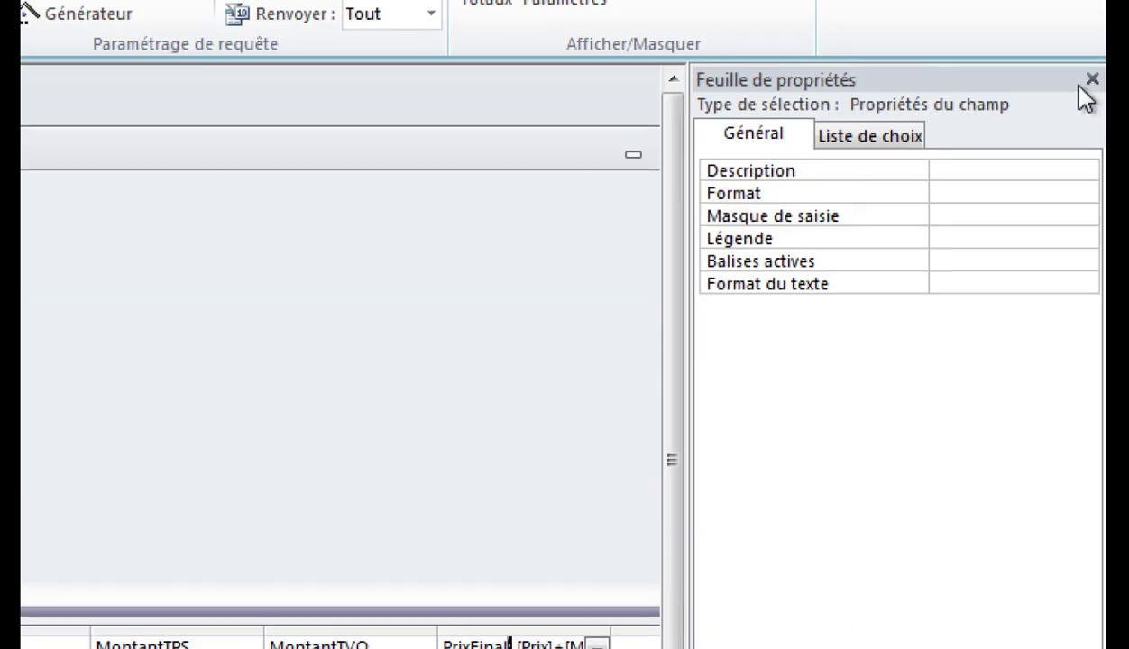
Format the calculated PrixFinal field as Monétaire and give it the caption Prix Final.
click(1063, 192)
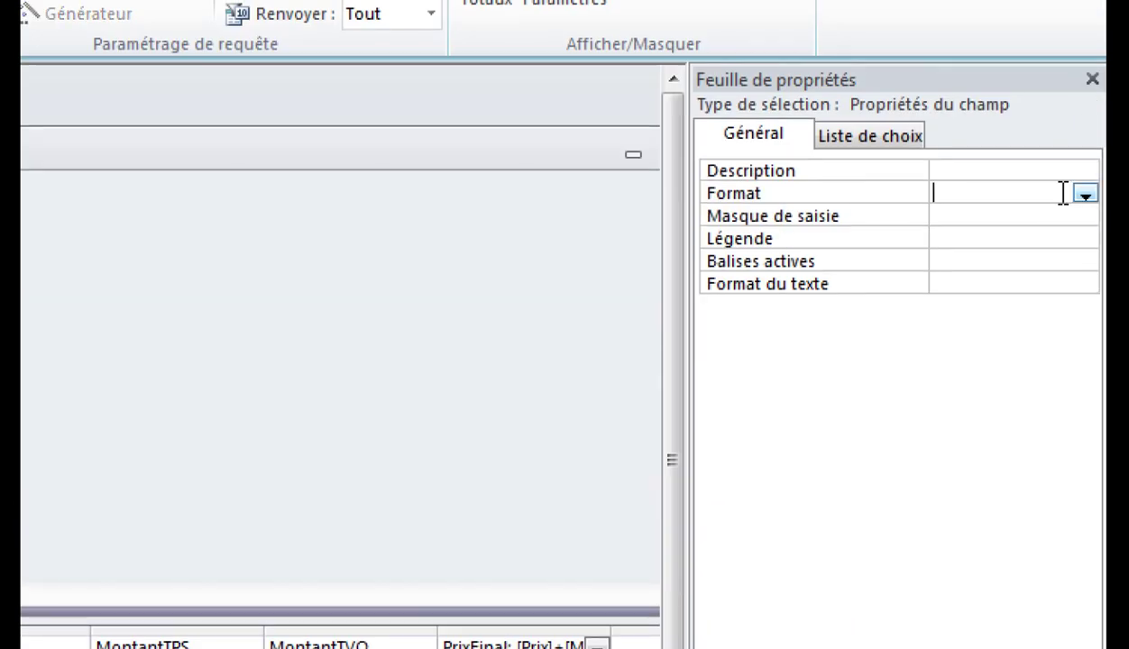
click(1086, 194)
click(1015, 386)
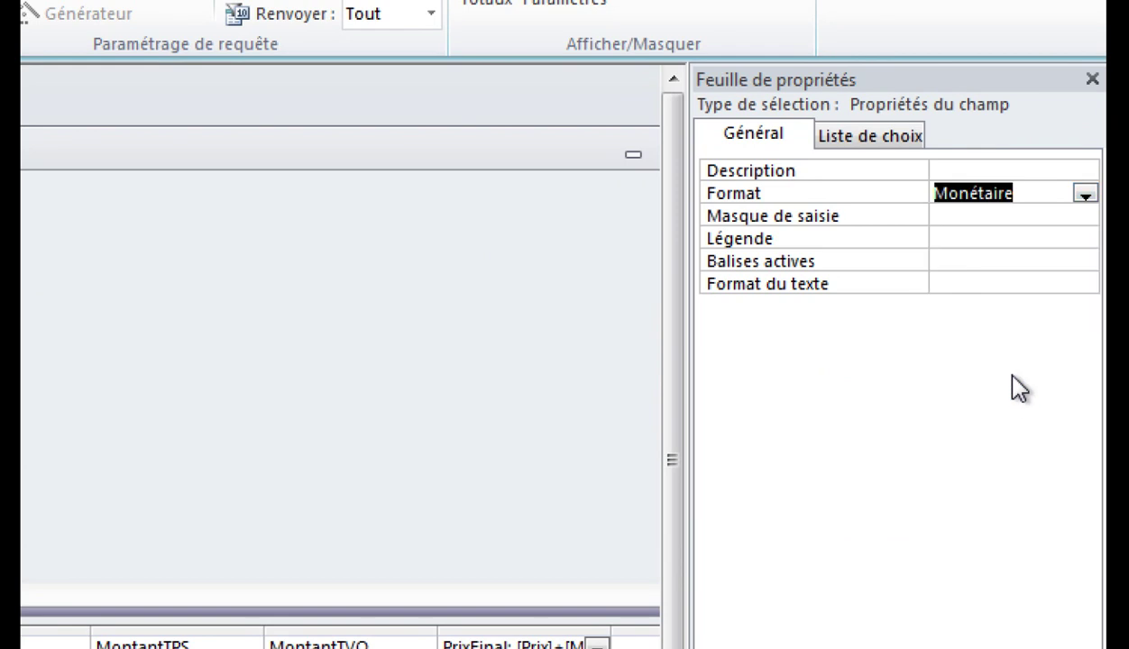
click(1024, 241)
text(Prix Final)
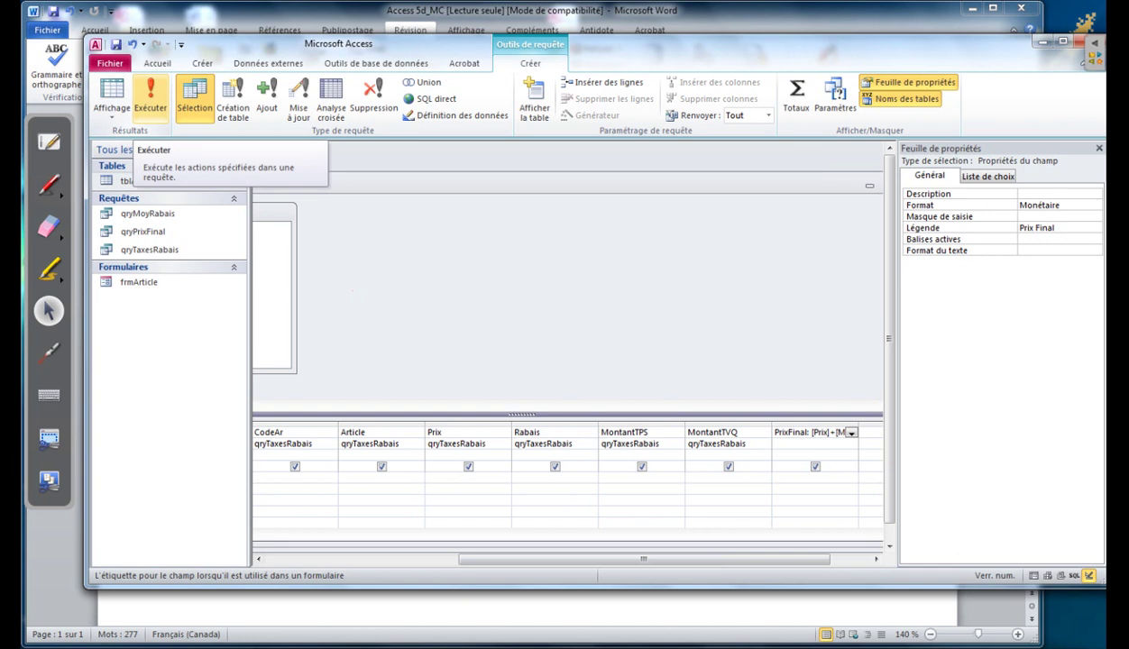
Run qryPrixFinal, check the sorting requirement in item 5 of the Word instructions and return to Access.
click(149, 101)
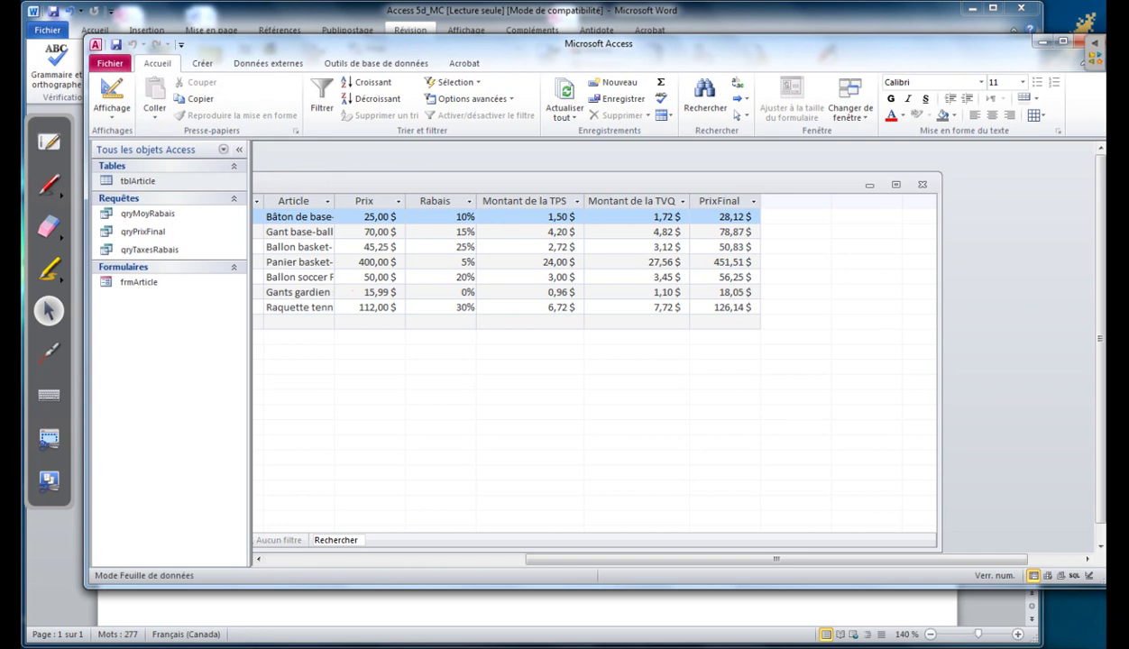
drag(760, 202, 774, 201)
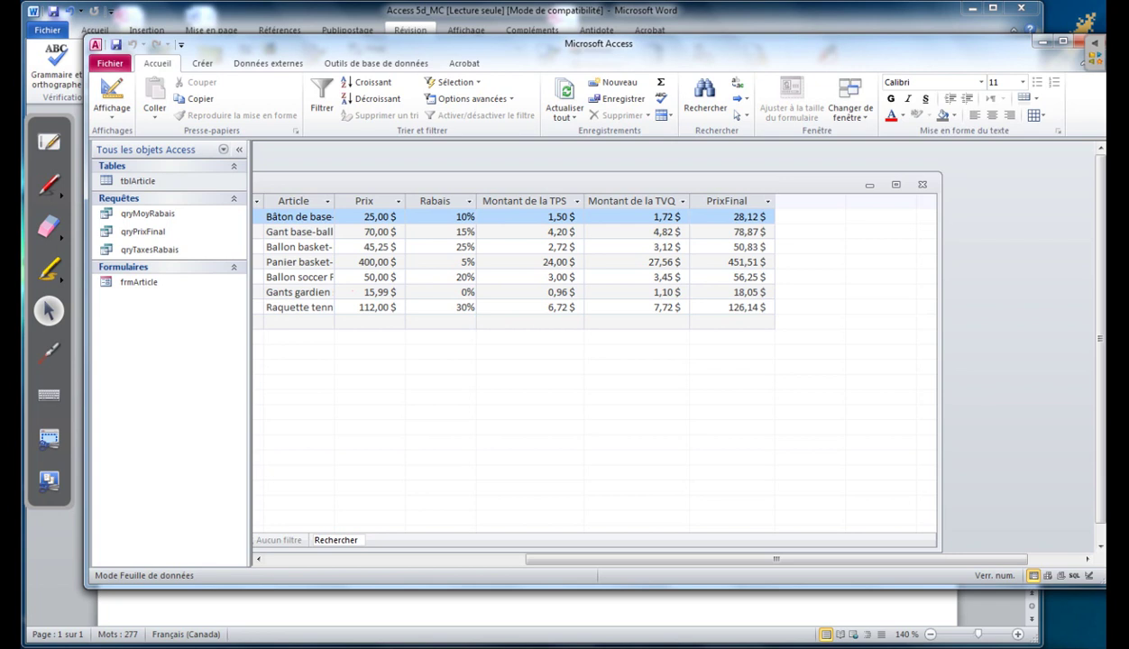
key(alt+Tab)
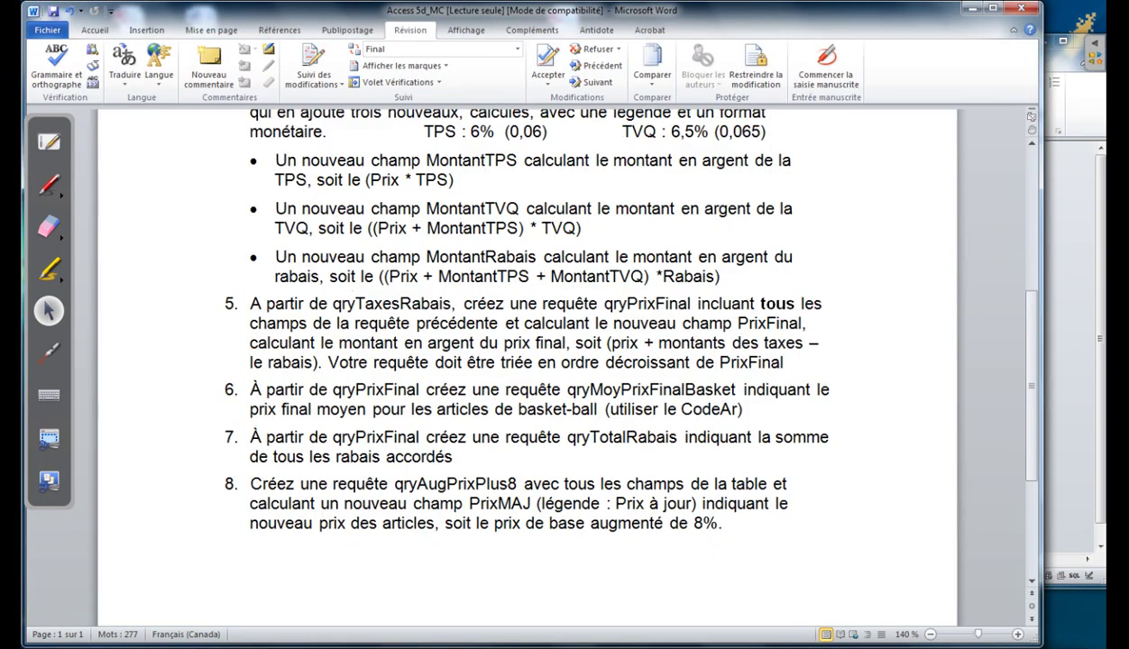
drag(330, 361, 784, 361)
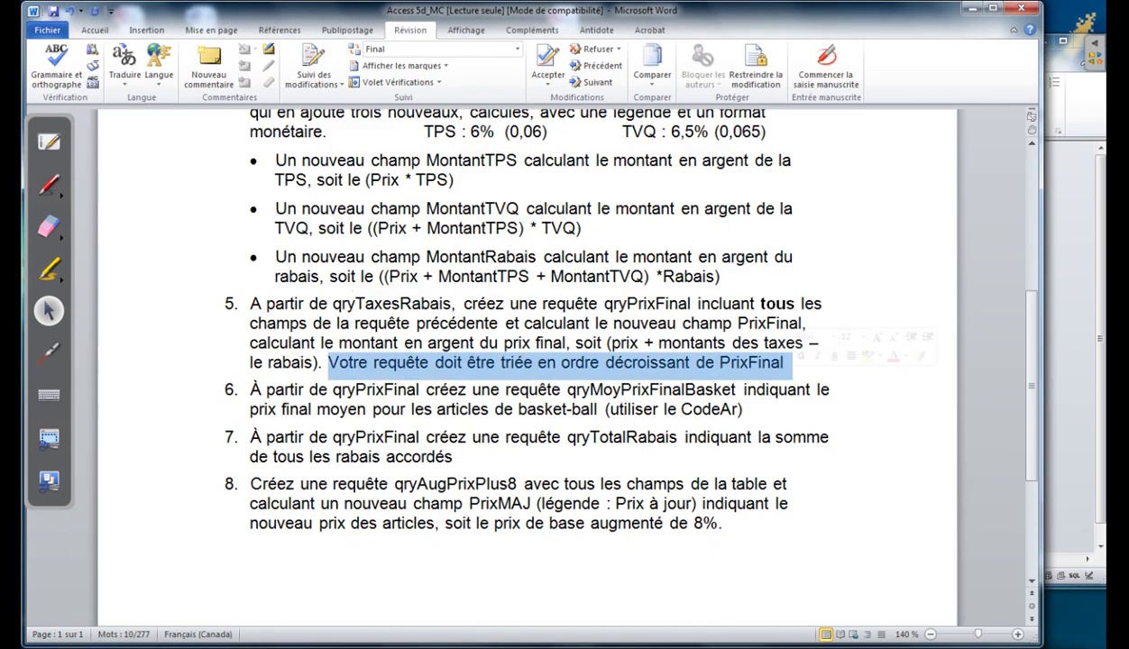
key(alt+Tab)
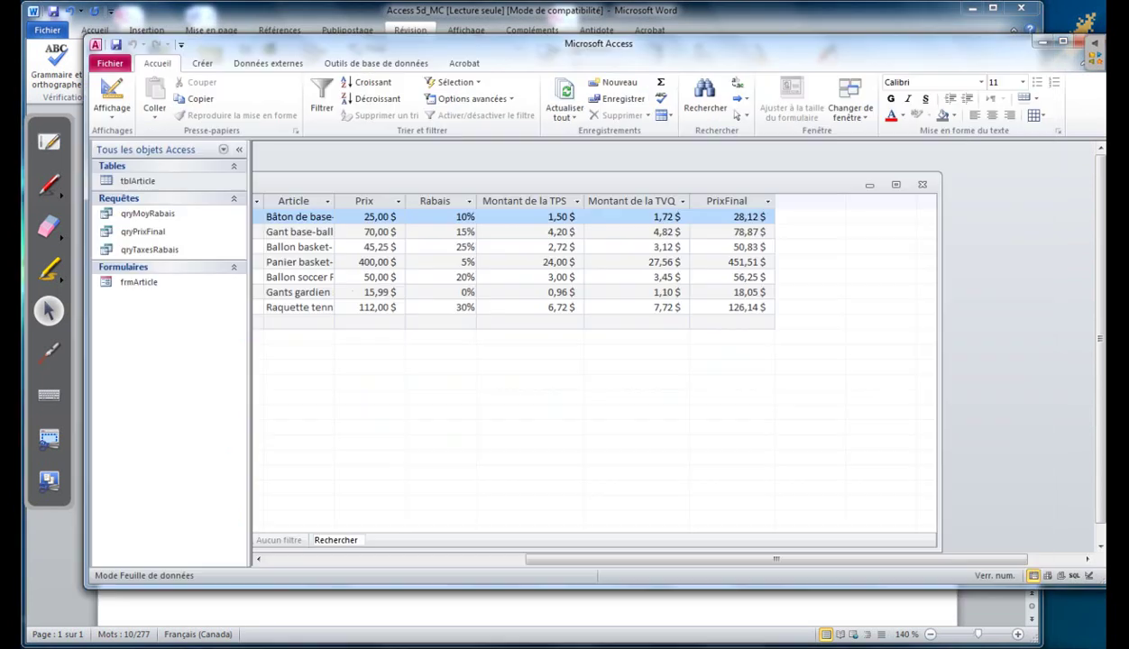
Sort qryPrixFinal by the PrixFinal field in descending order (Décroissant) in design view.
click(112, 95)
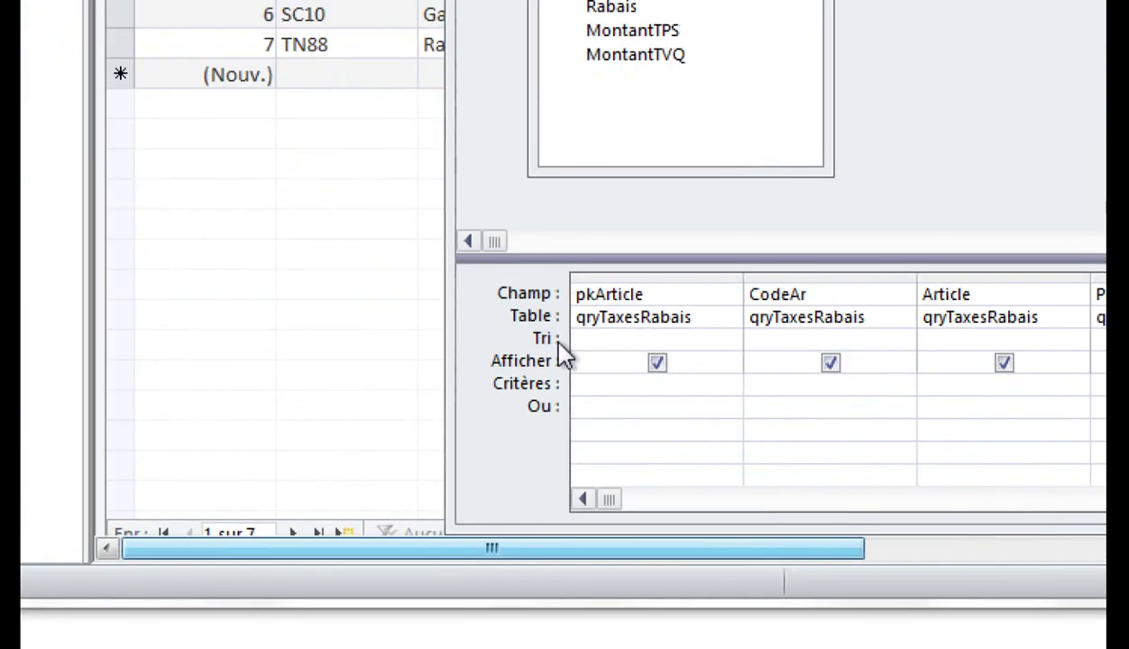
drag(764, 557, 973, 565)
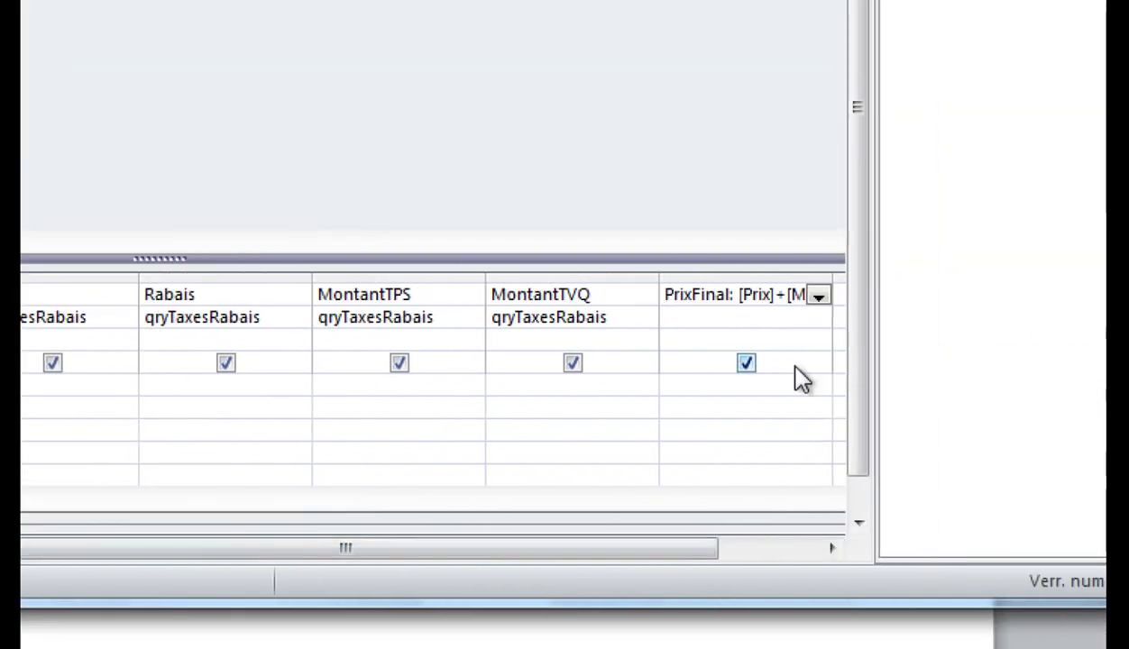
click(763, 336)
click(818, 340)
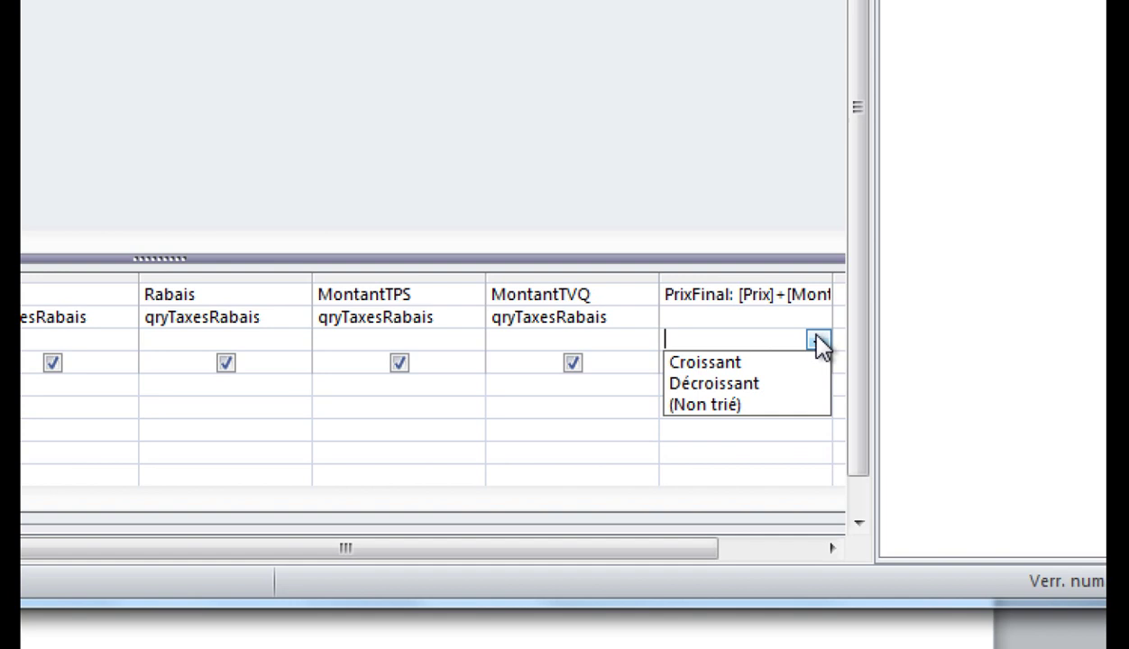
click(738, 385)
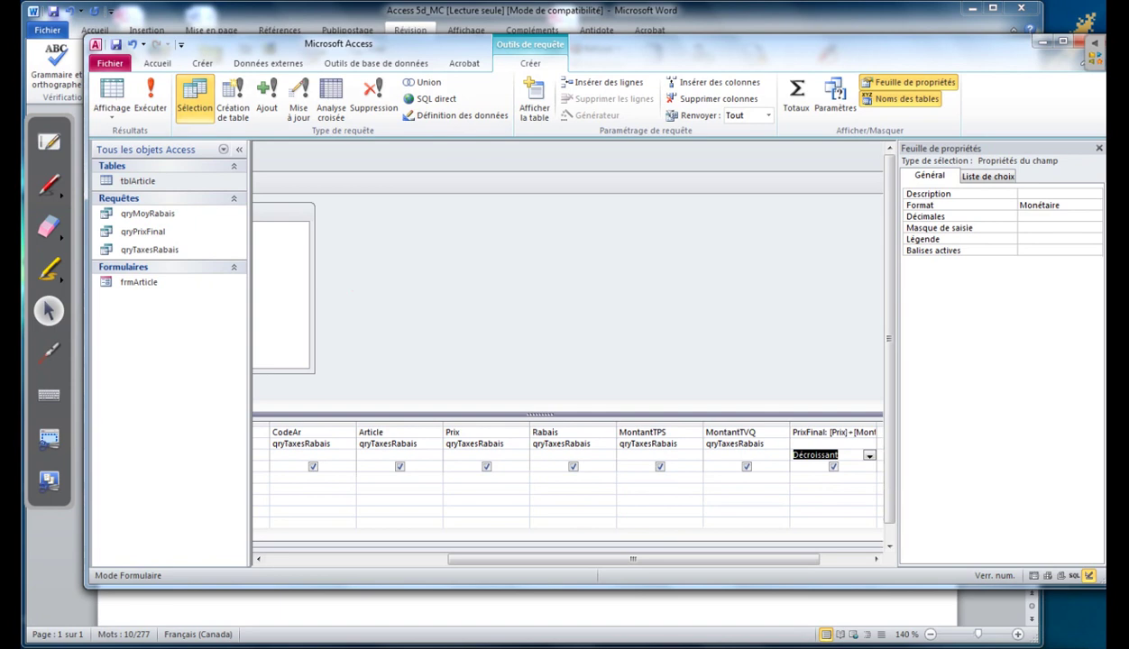
Run qryPrixFinal, then close it and save its design changes.
click(148, 95)
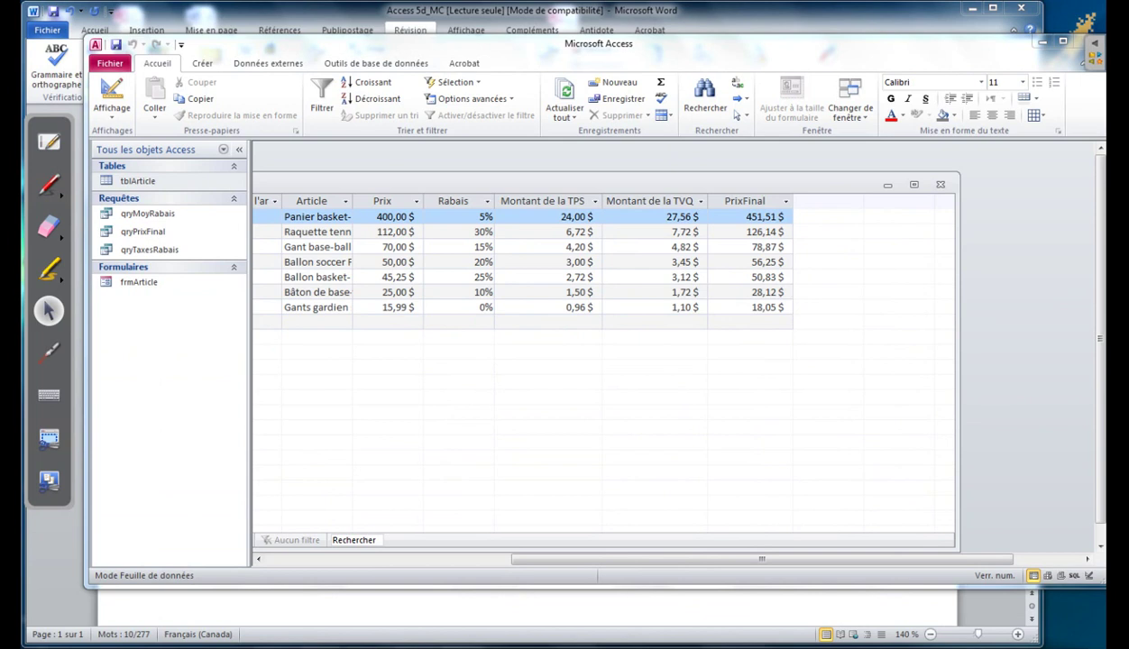
click(941, 184)
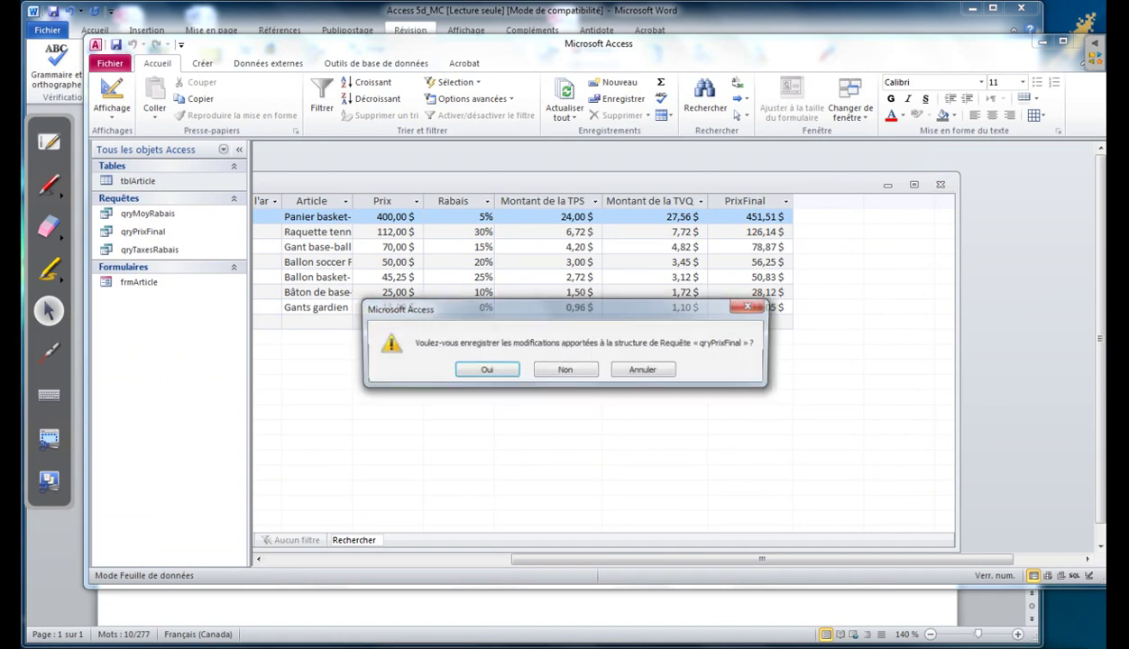
click(473, 362)
Check item 6 of the Word instructions for the source query and the new query's name, and return to Access.
key(alt+Tab)
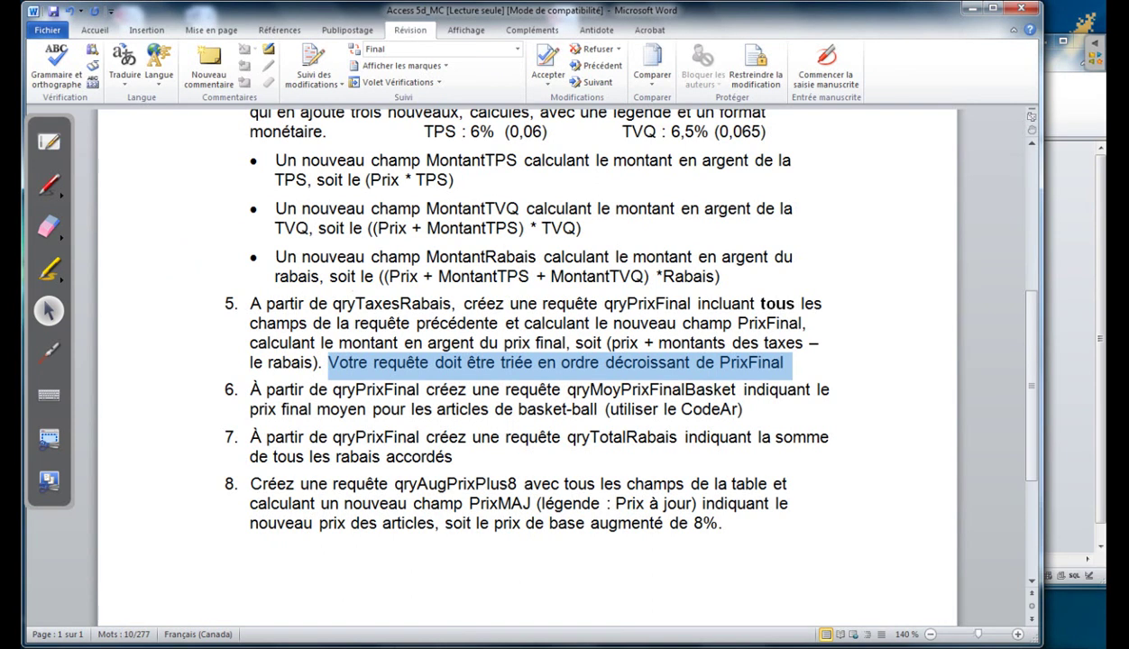
click(491, 389)
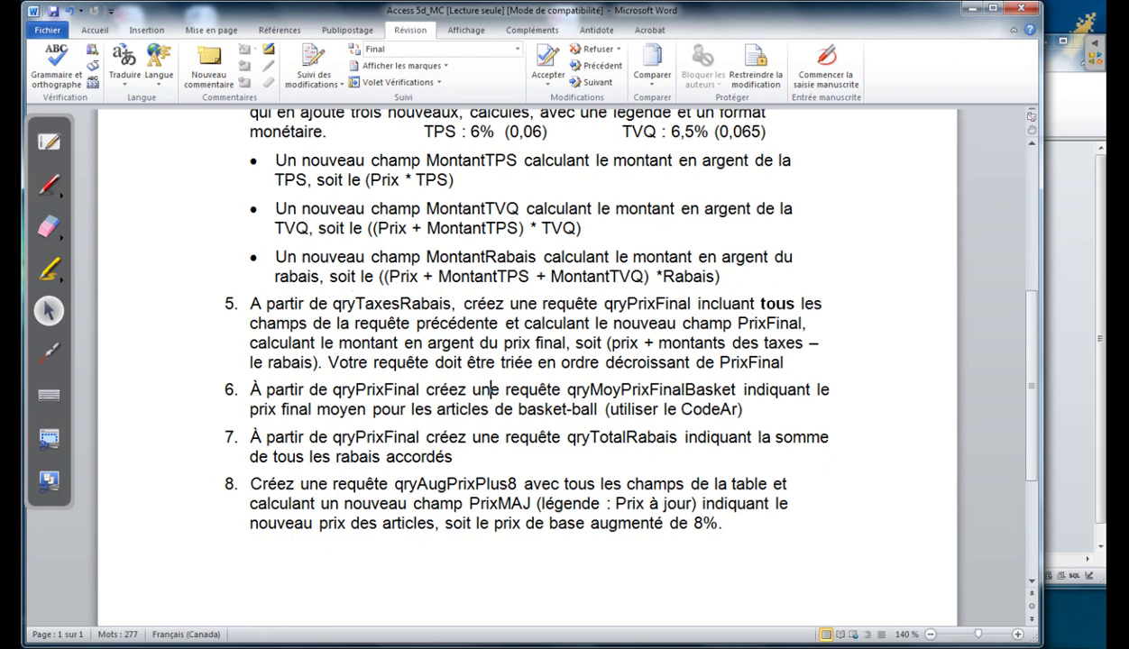
drag(332, 390, 418, 389)
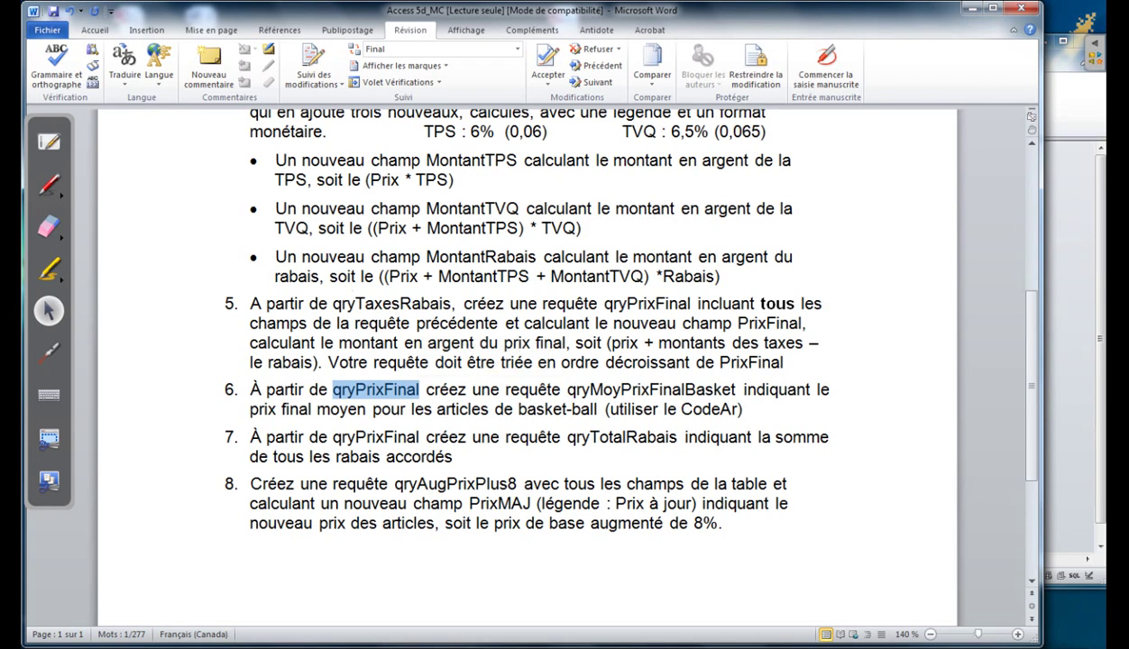
drag(603, 389, 735, 390)
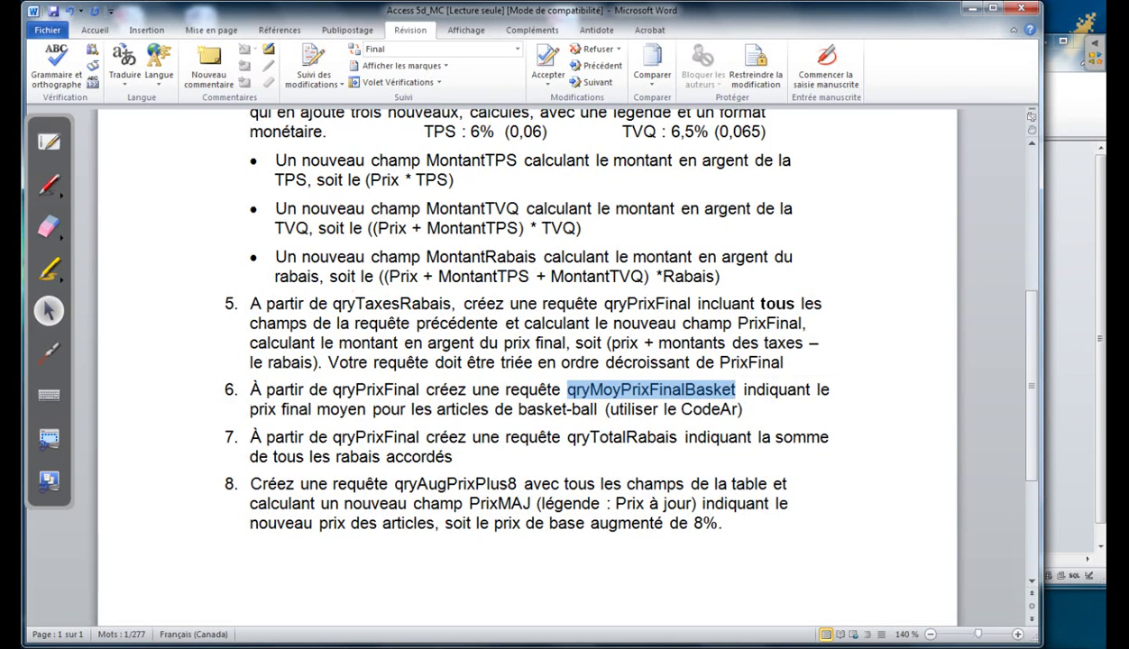
key(alt+Tab)
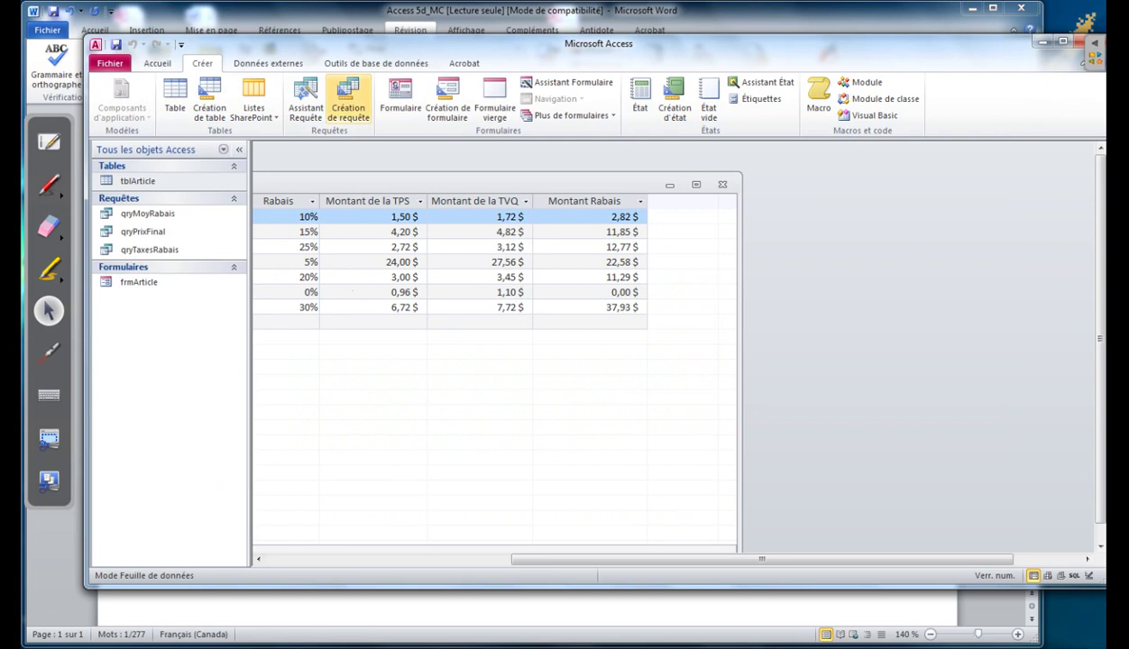
Create a new query in design view with qryPrixFinal as its only source.
click(348, 99)
click(533, 445)
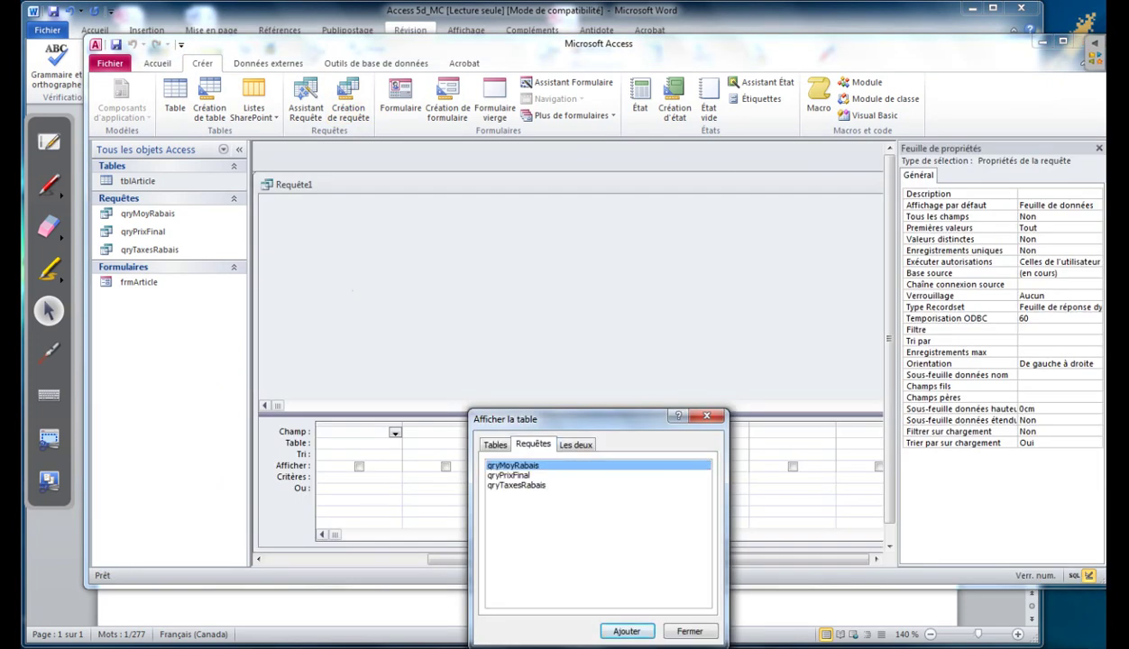
click(509, 475)
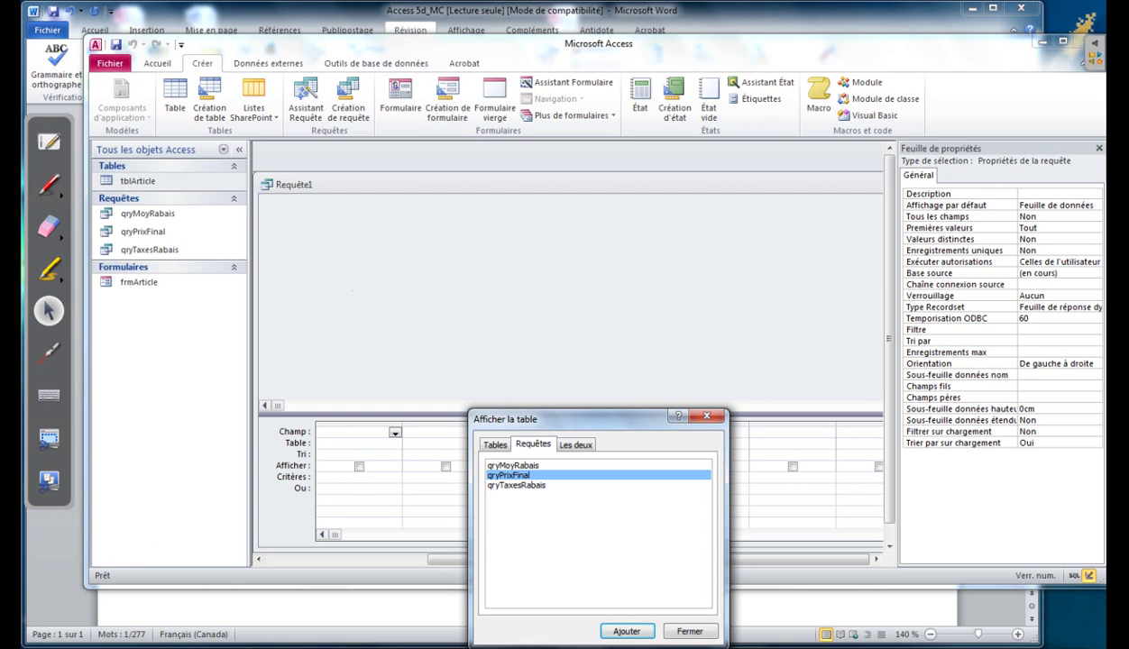
key(Return)
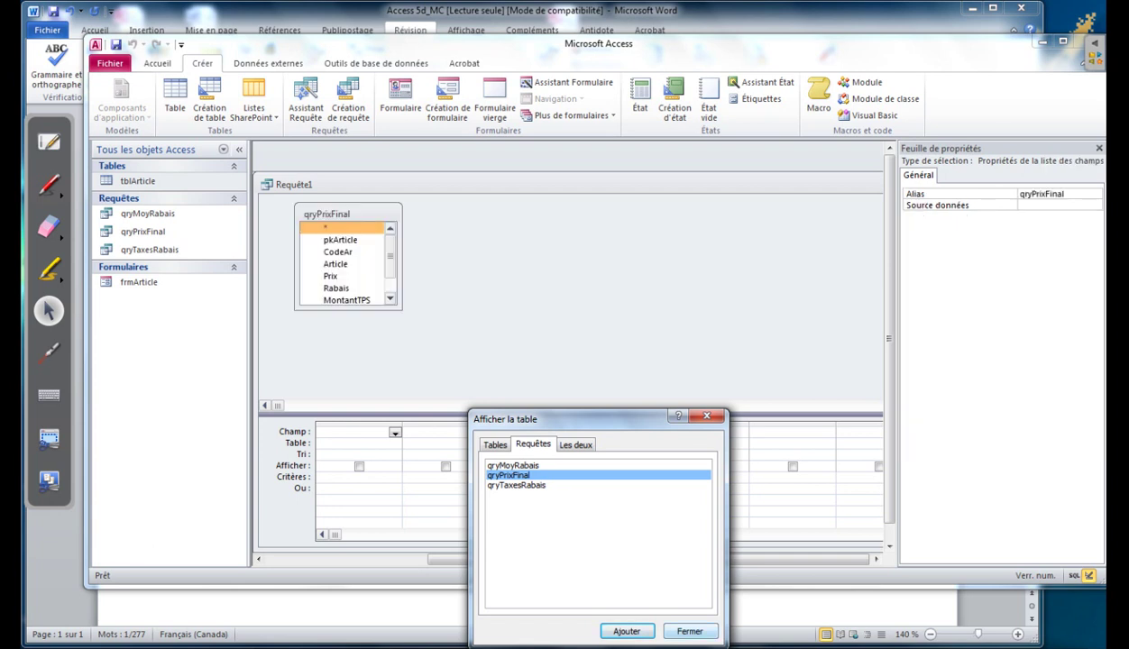
key(Escape)
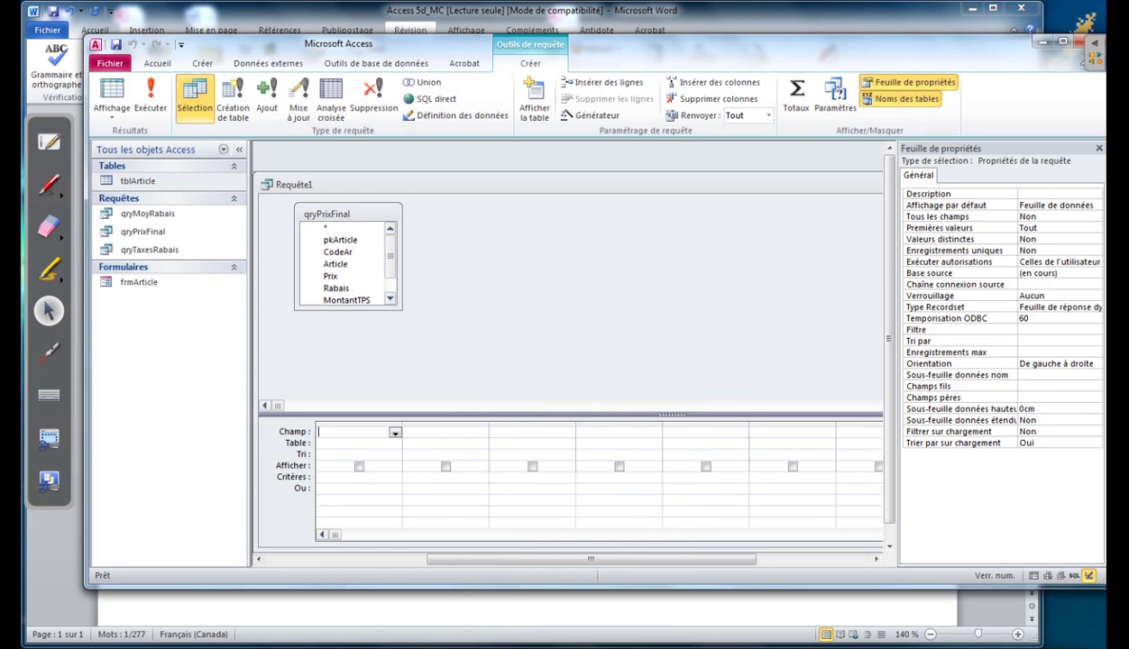
Save the new query as qryMoyPrixFinalBasket and enlarge its qryPrixFinal field list to show every field.
key(ctrl+s)
text(qryMoyPrixFinalBasket)
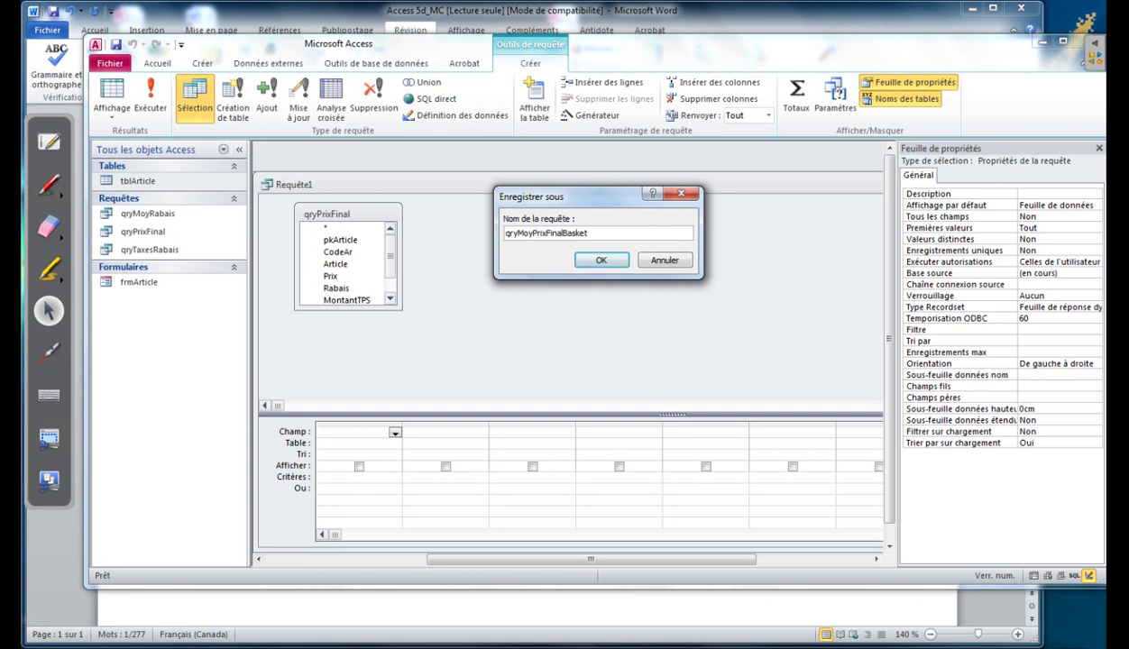
key(Return)
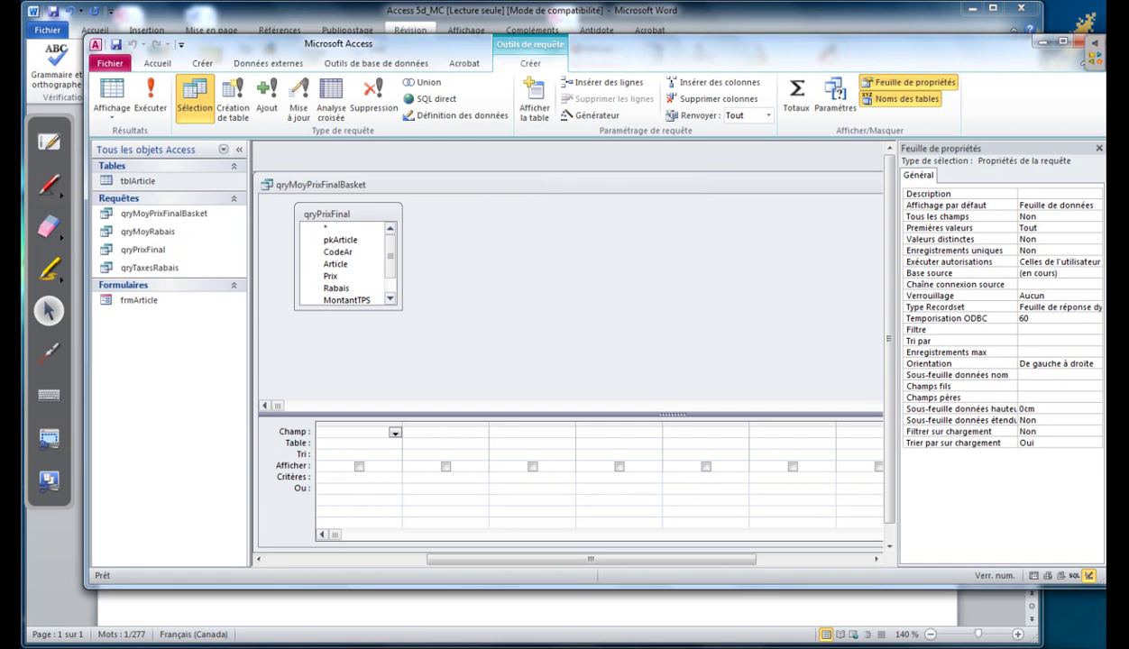
drag(400, 308, 442, 337)
Examine in item 6 of the Word instructions which average and which articles the query requires, comparing with the codes in tblArticle.
key(alt+Tab)
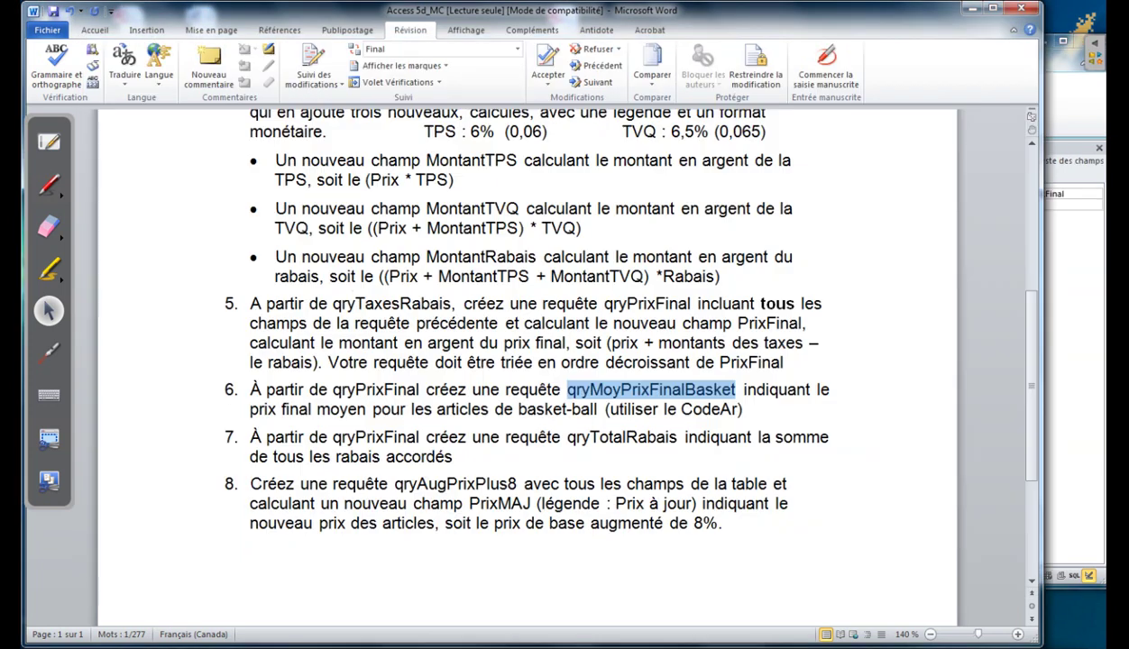
click(762, 382)
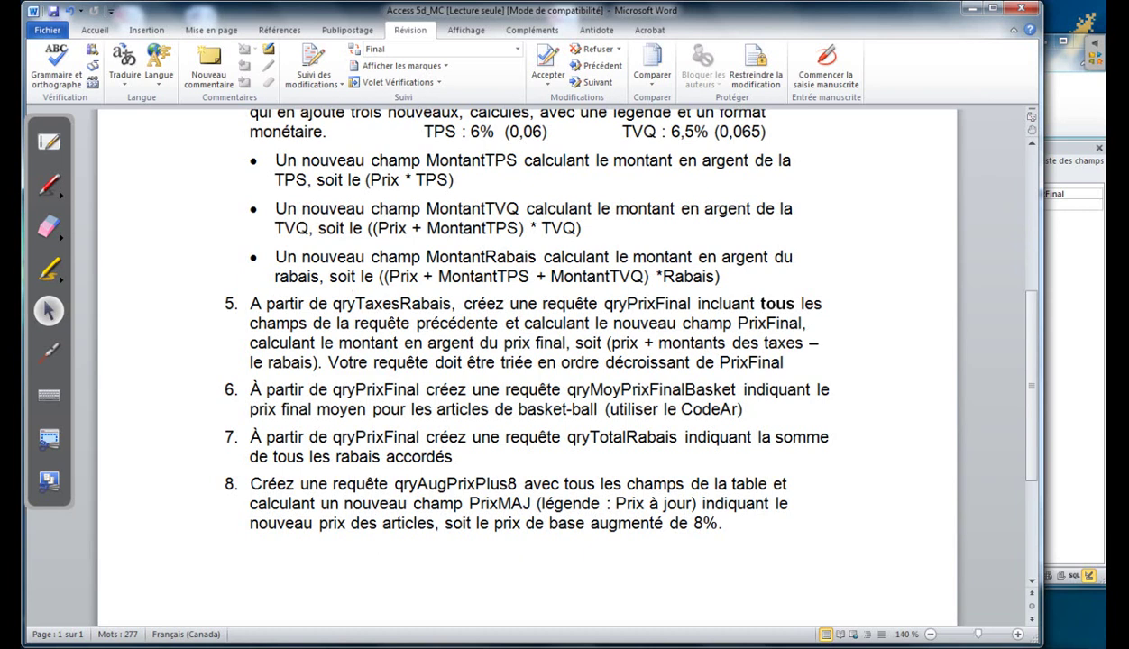
drag(246, 407, 366, 410)
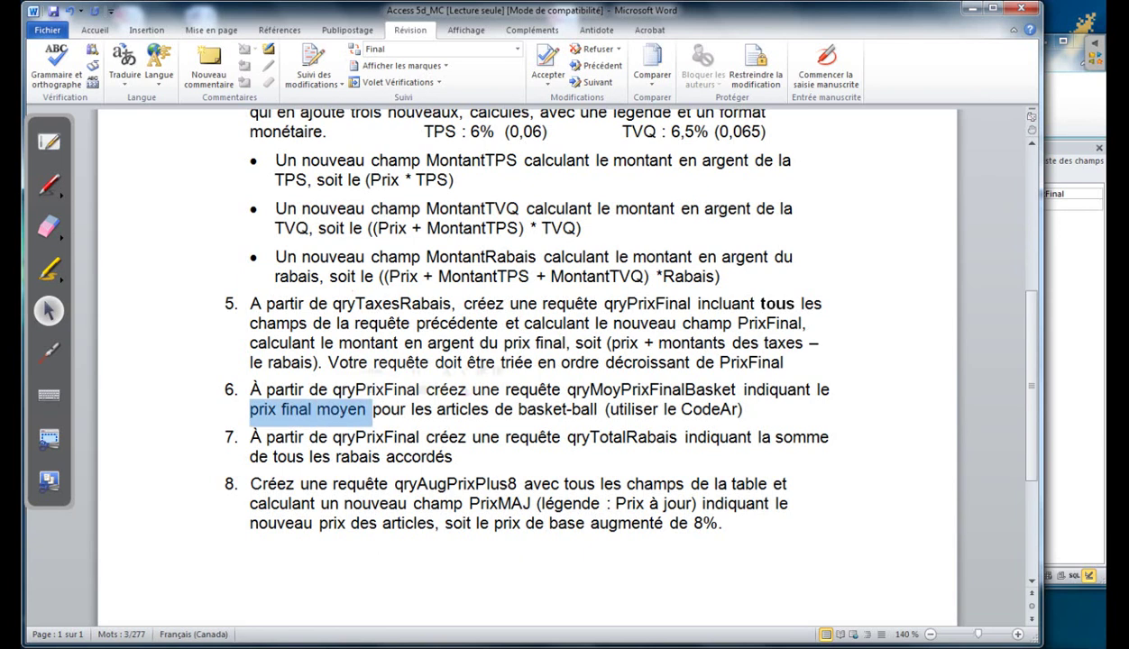
key(alt+Tab)
click(362, 407)
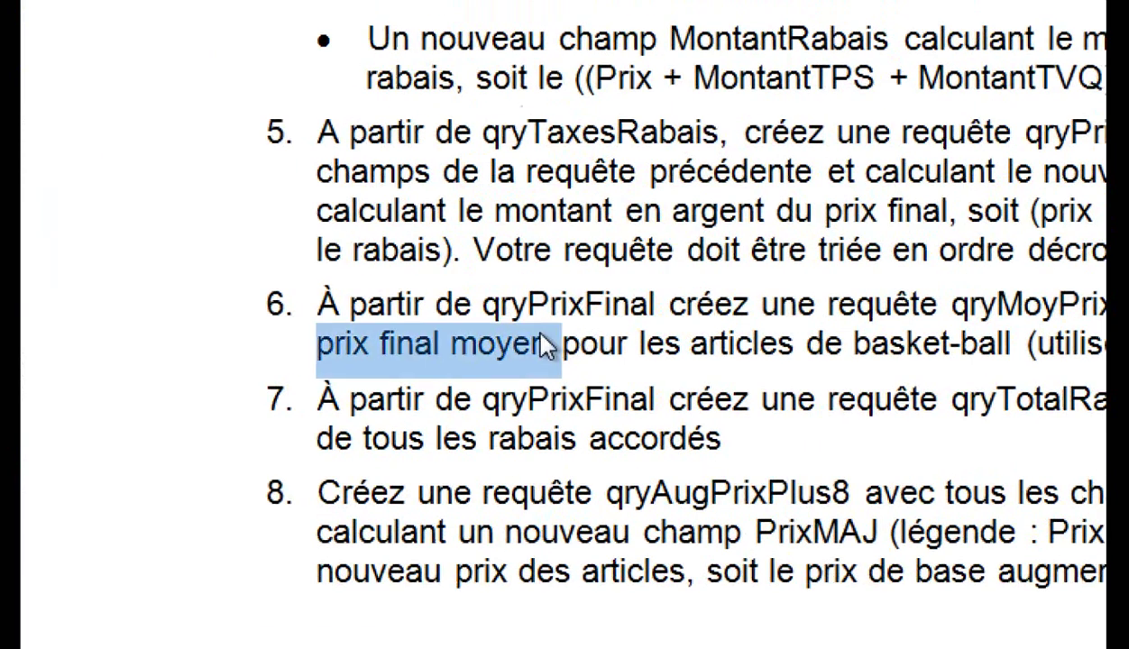
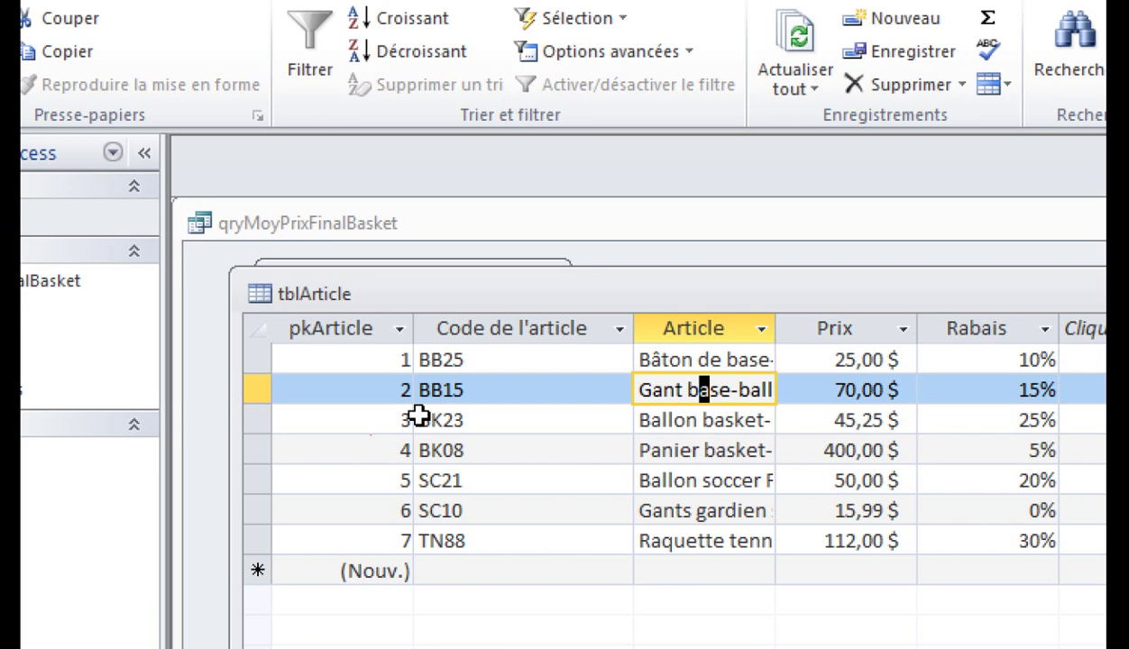
key(alt+Tab)
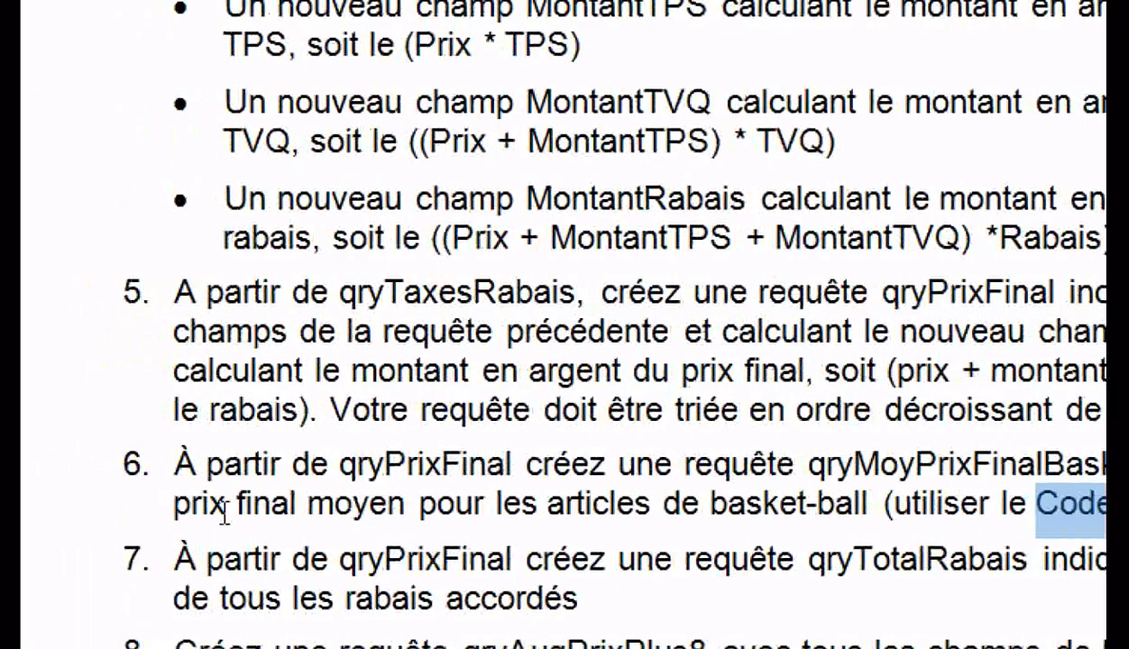
drag(175, 503, 852, 523)
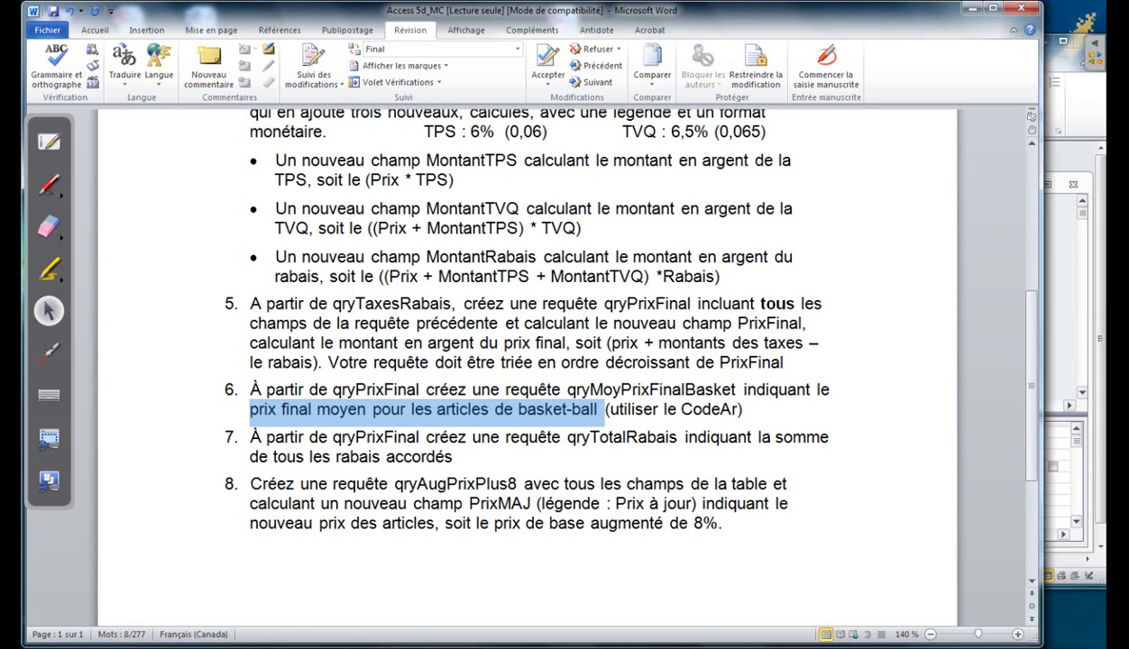
Return to Access, close tblArticle and add the CodeAr field to the first column of qryMoyPrixFinalBasket.
key(alt+Tab)
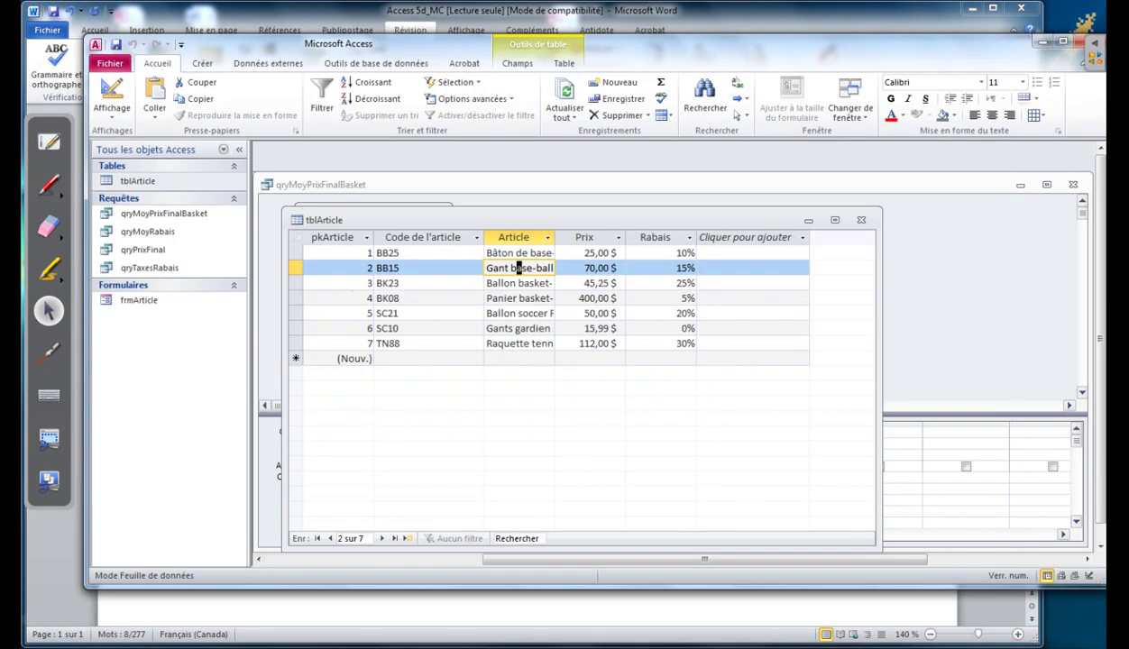
key(ctrl+w)
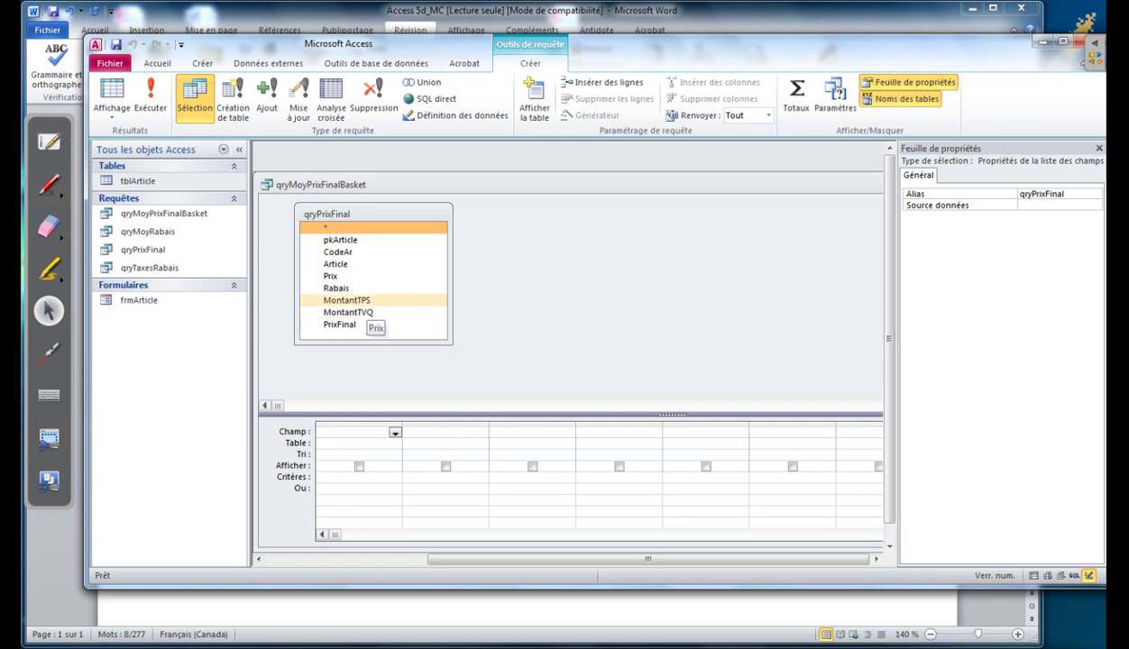
double_click(338, 252)
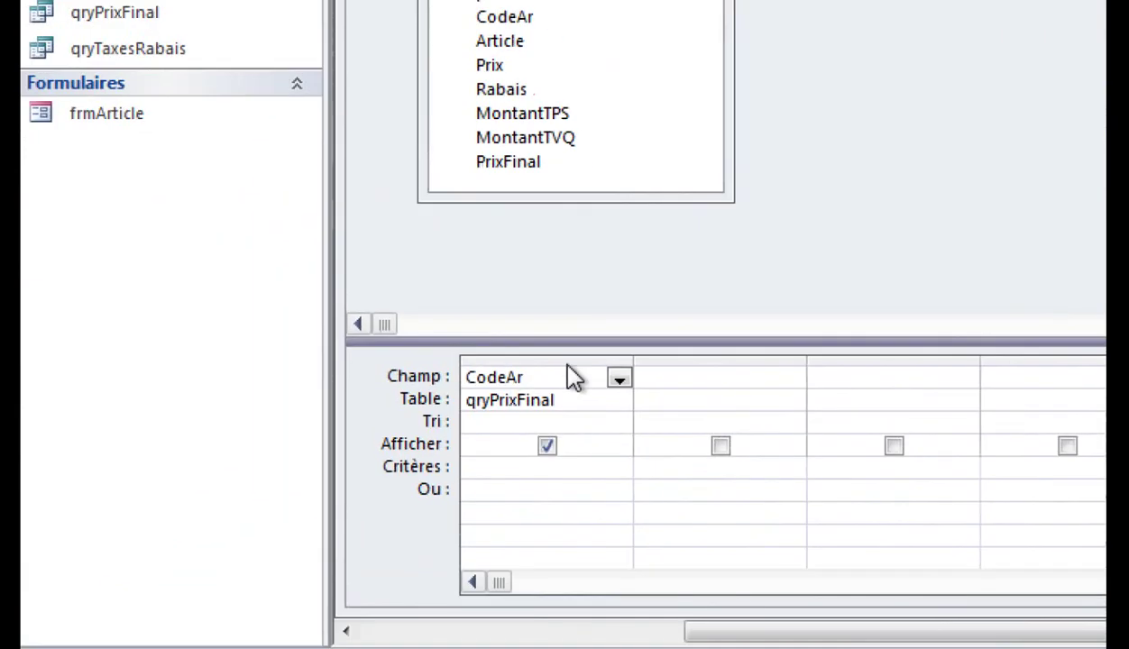
Set the CodeAr criterion to Comme "BK*" in qryMoyPrixFinalBasket.
right_click(566, 392)
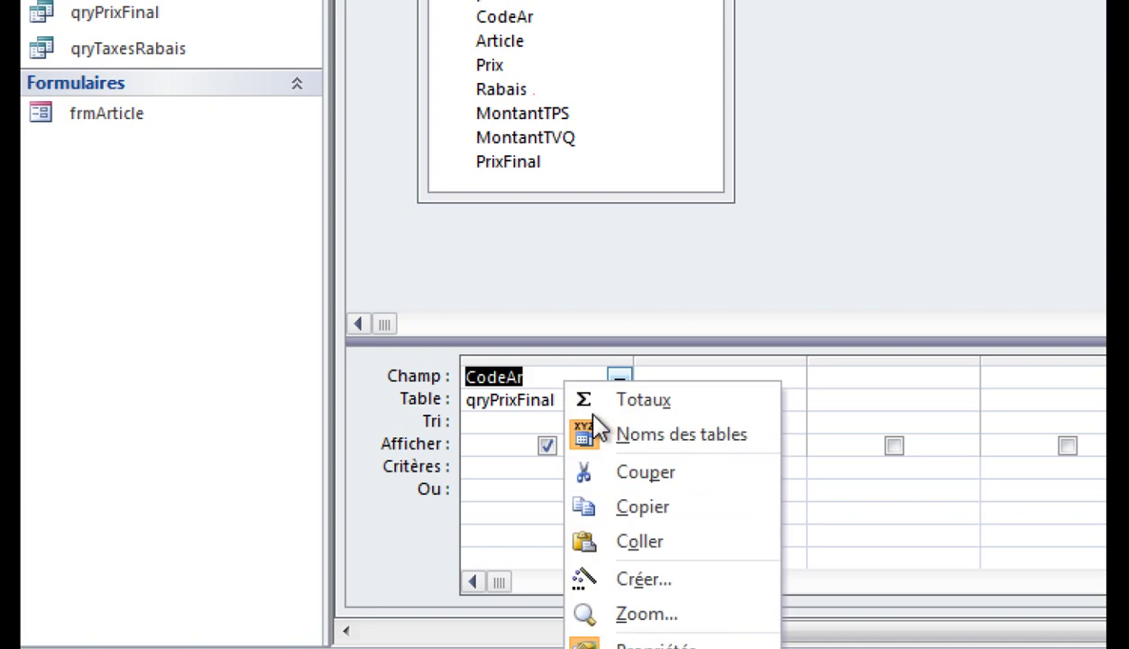
click(467, 401)
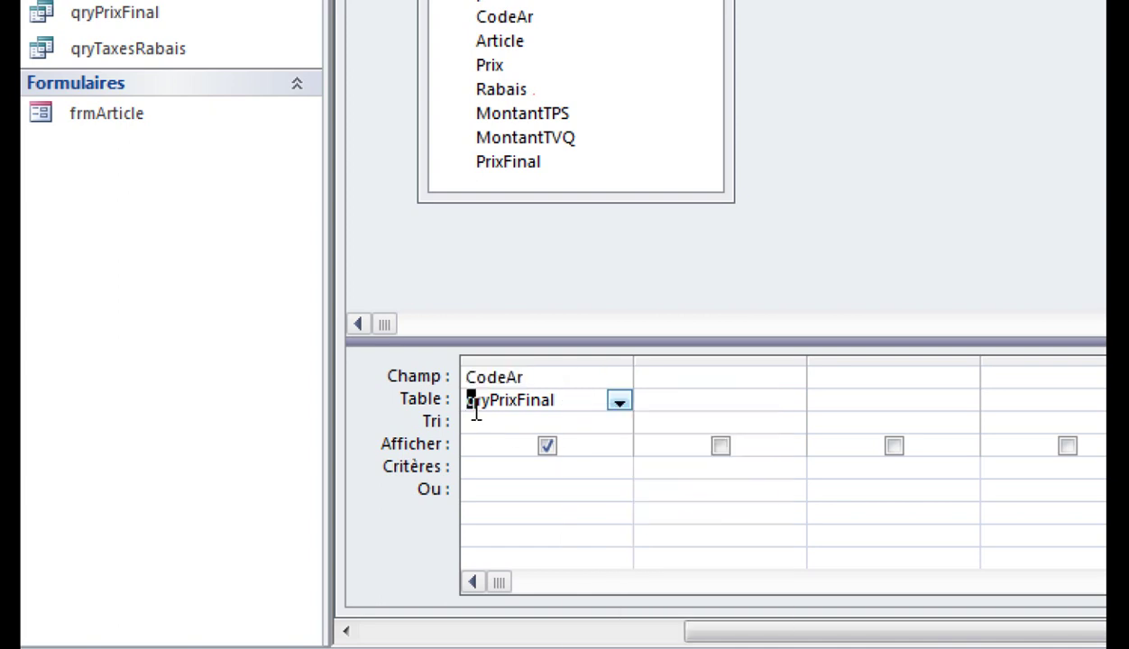
click(510, 472)
text(Comme)
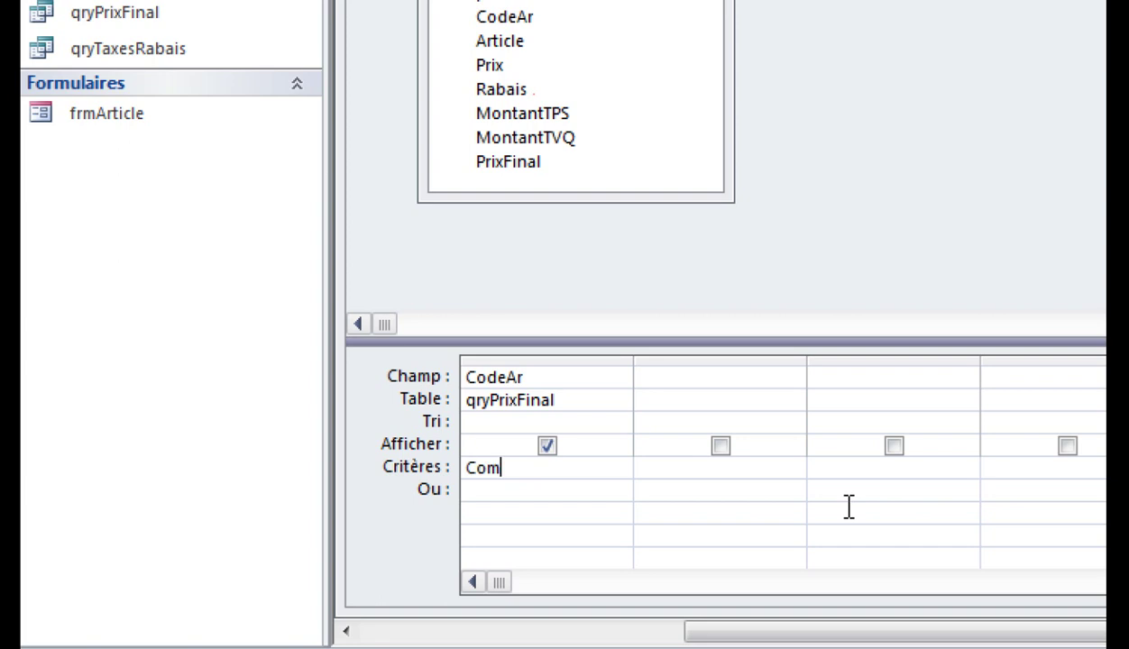
text( "BK*")
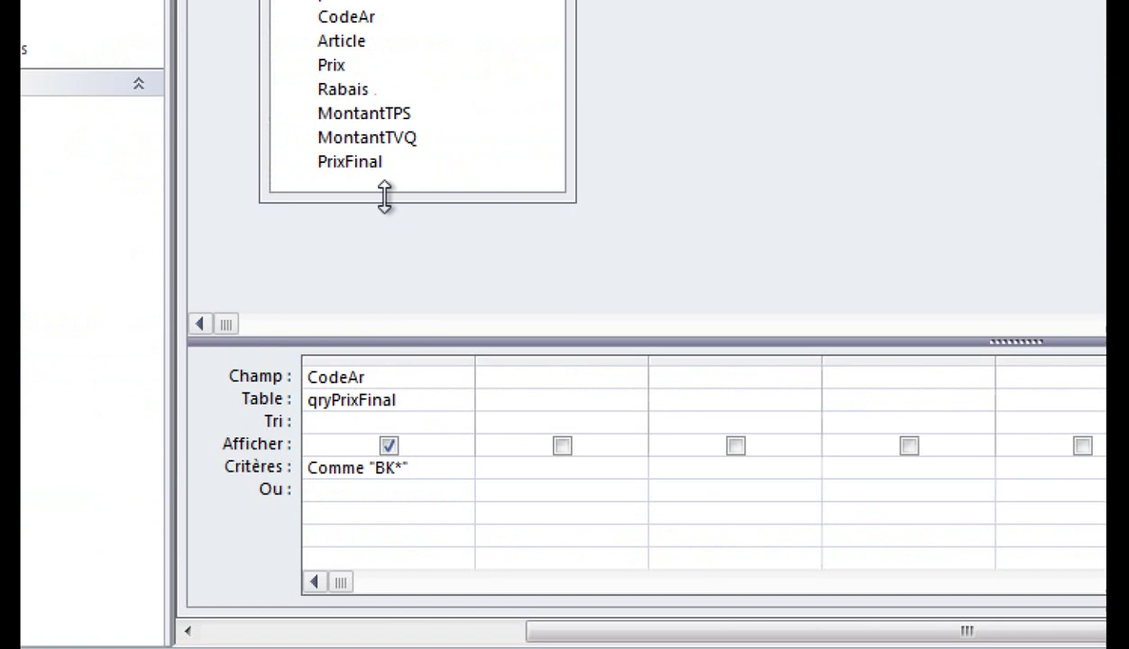
Add PrixFinal to the query grid, show the totals row and set the PrixFinal operation to Moyenne.
double_click(361, 163)
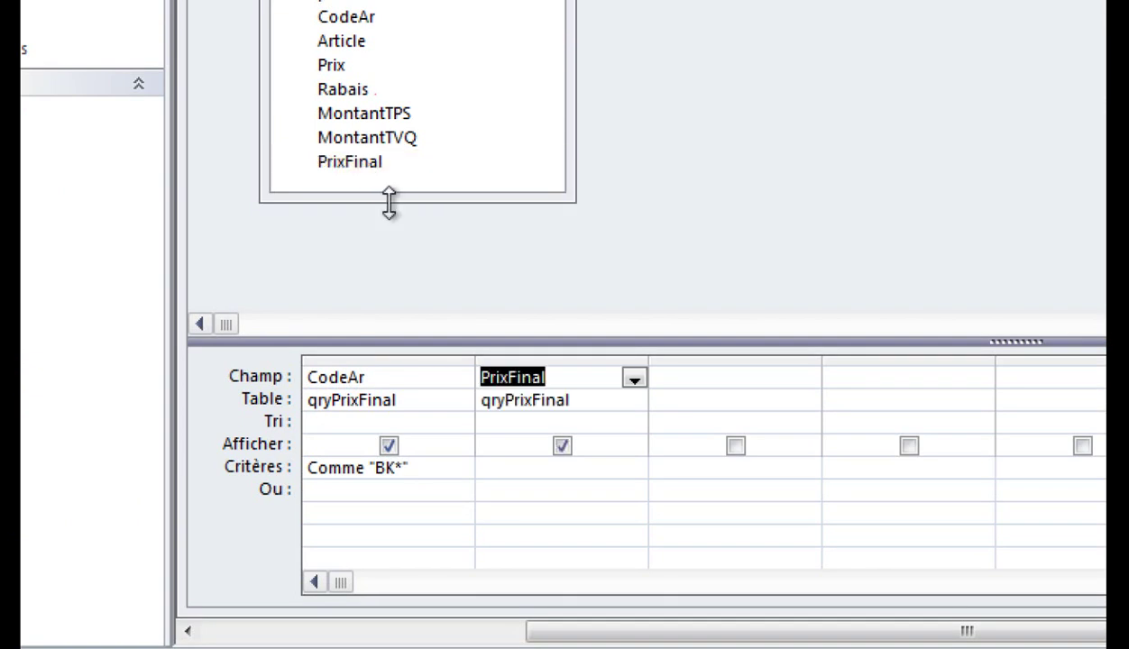
right_click(538, 380)
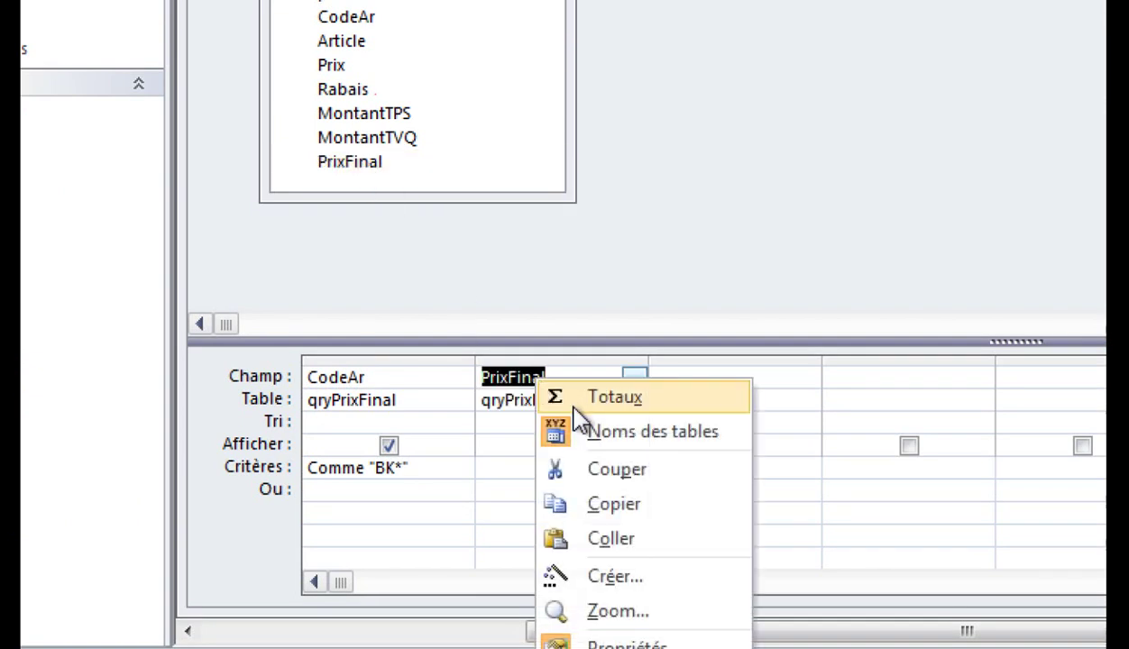
click(590, 396)
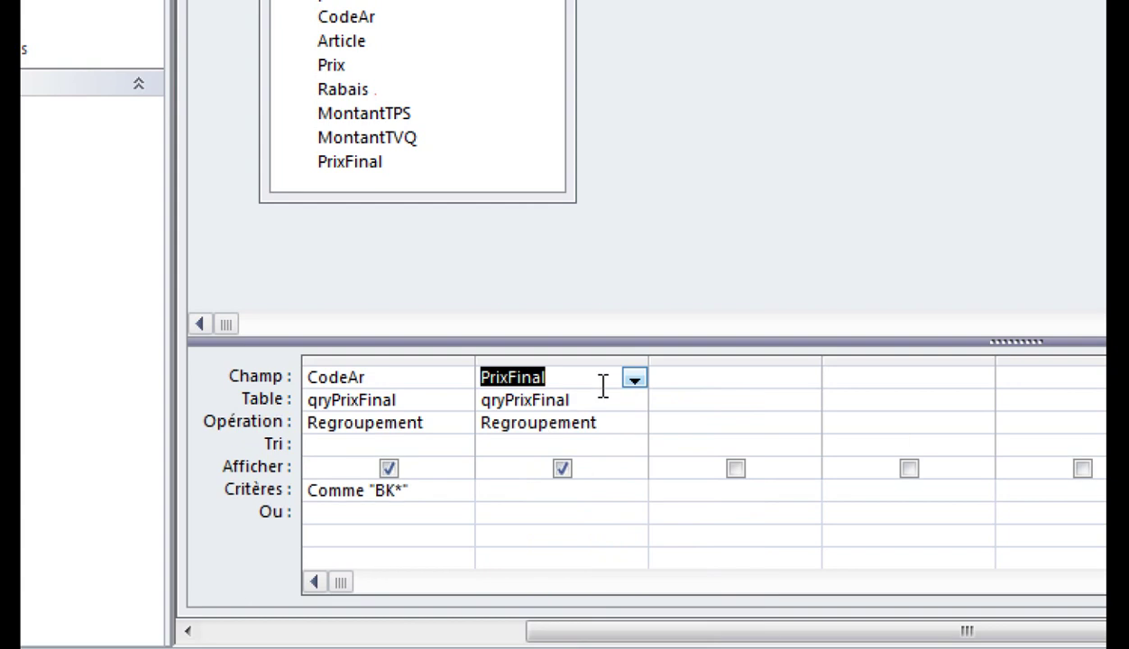
click(637, 432)
click(592, 488)
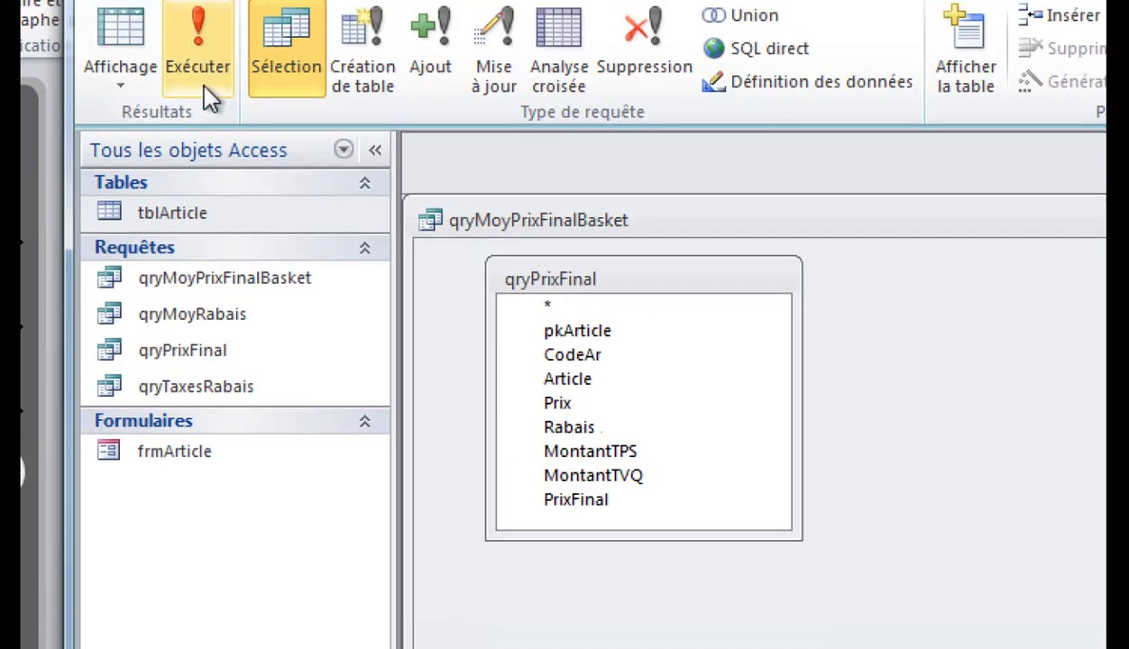
Run the query to check its results, return to design view and delete the PrixFinal column.
click(204, 95)
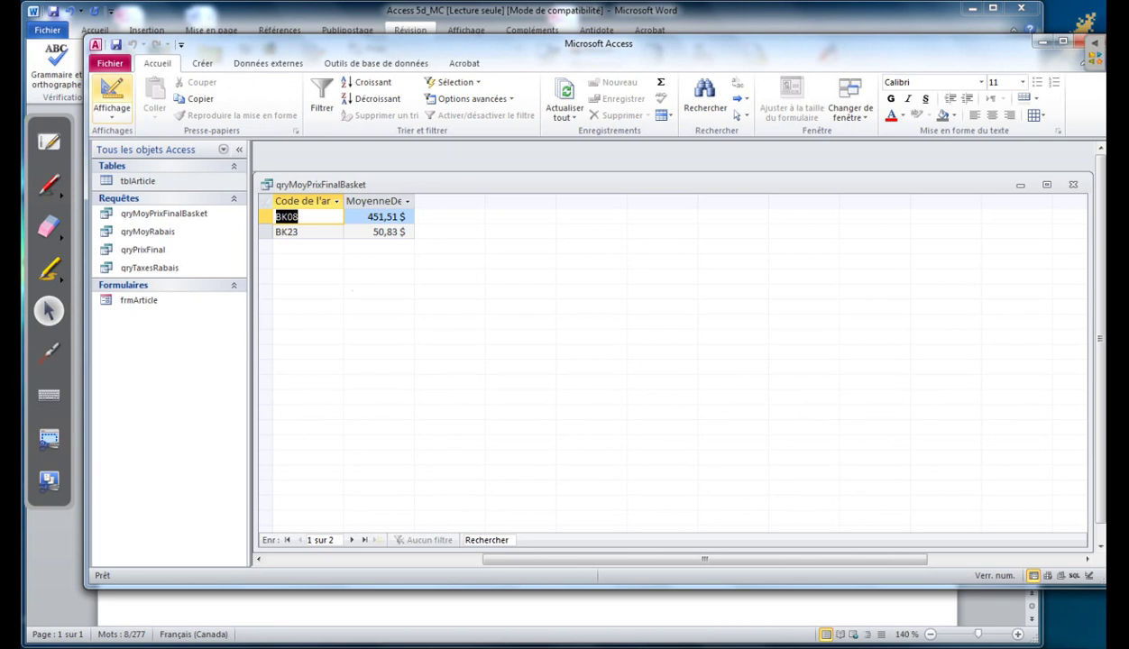
click(112, 94)
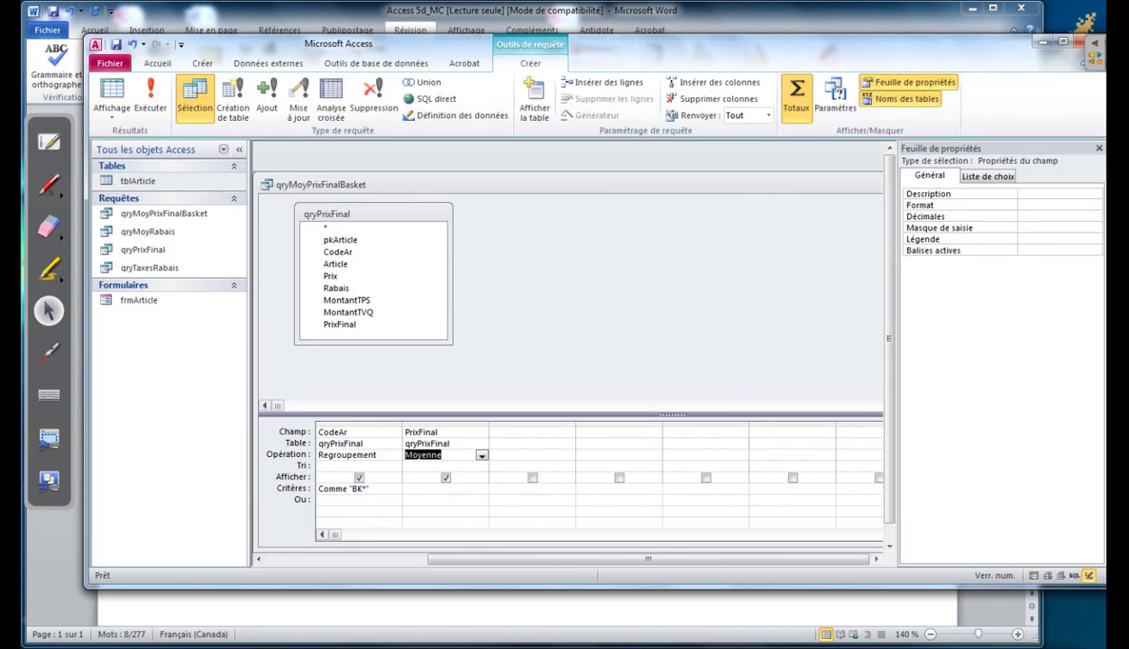
click(445, 424)
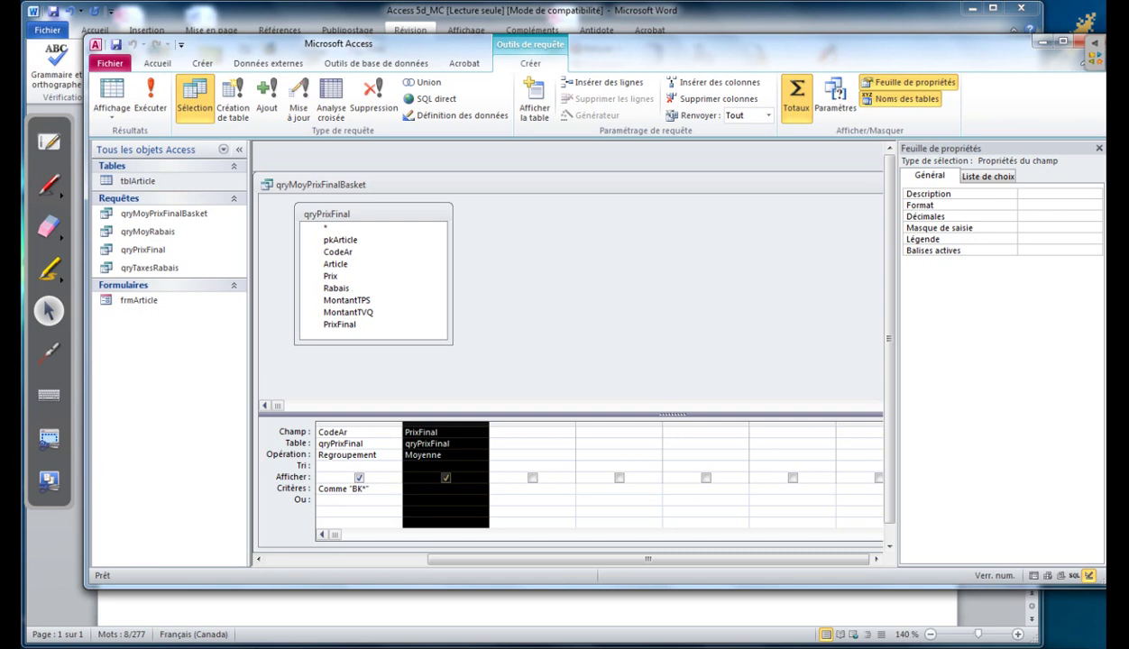
key(Delete)
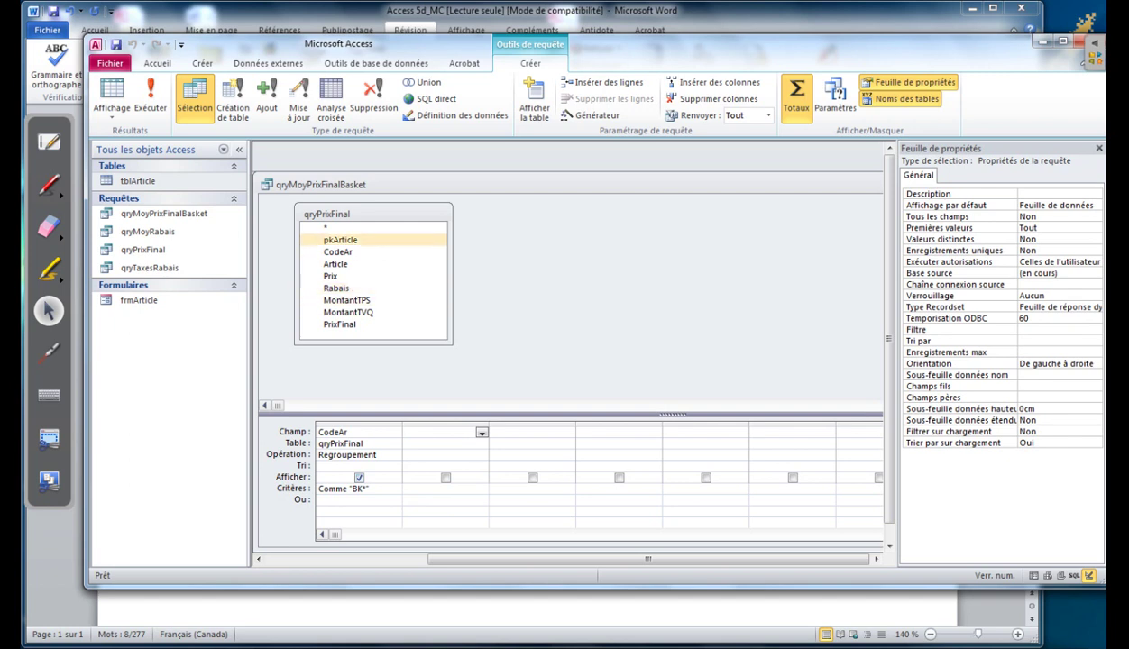
Add pkArticle, Article, Prix, Rabais, MontantTPS, MontantTVQ and PrixFinal from qryPrixFinal to the query grid after CodeAr.
double_click(340, 240)
double_click(336, 264)
double_click(330, 276)
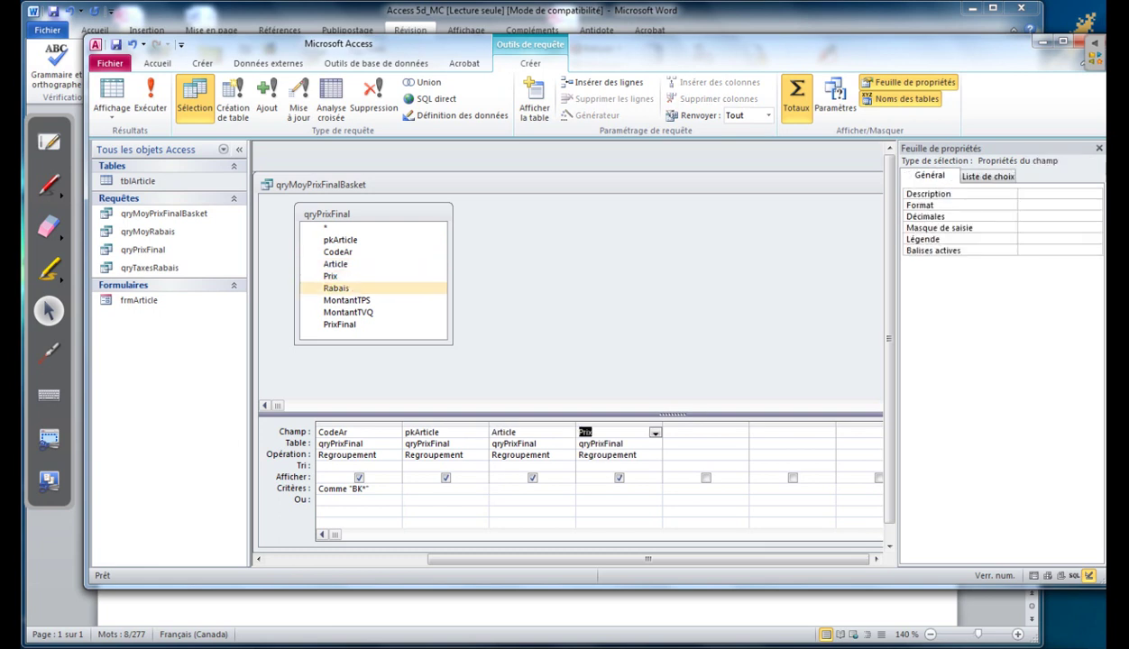
key(Return)
key(Return)
key(Return)
double_click(339, 325)
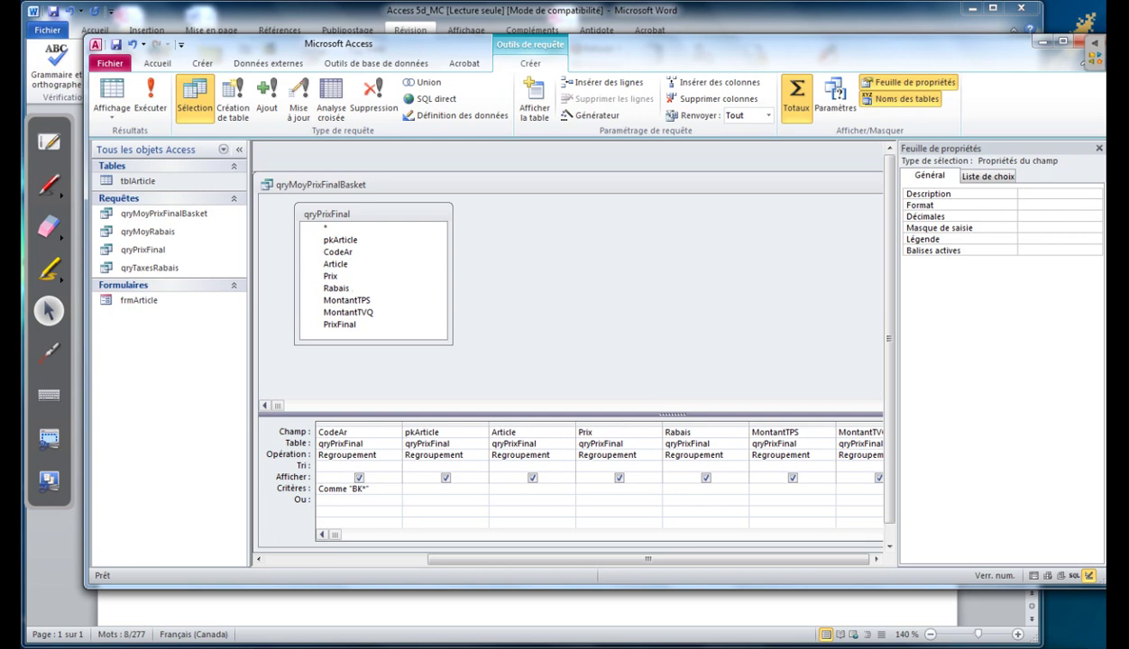
Save the query under the new name qry_BK.
drag(371, 488, 317, 489)
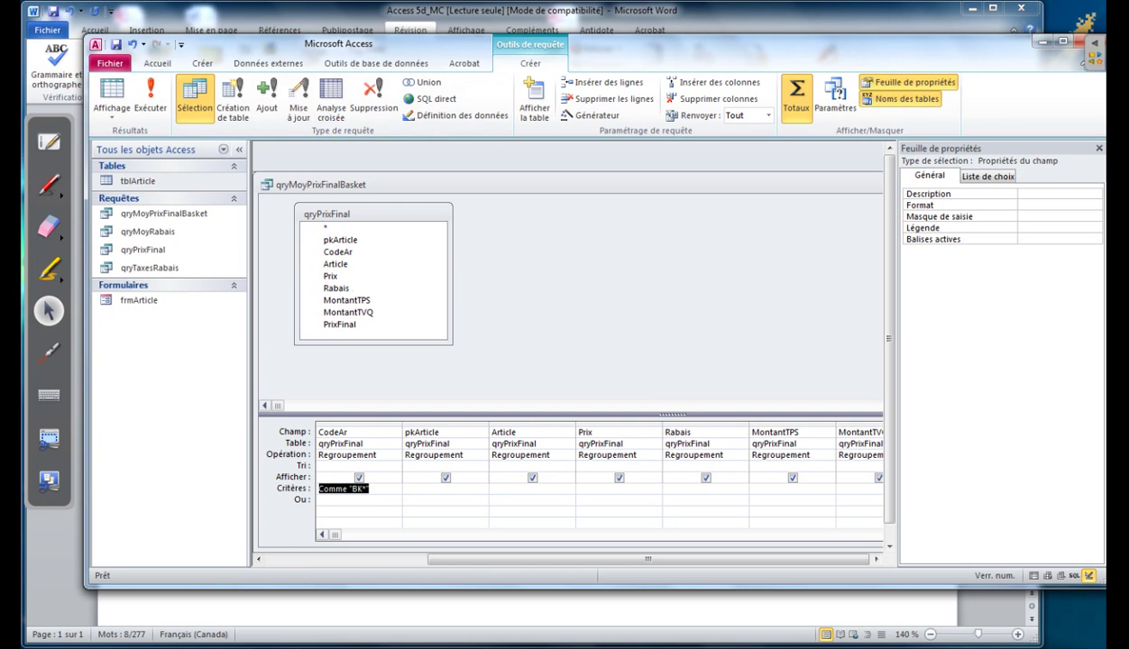
click(110, 63)
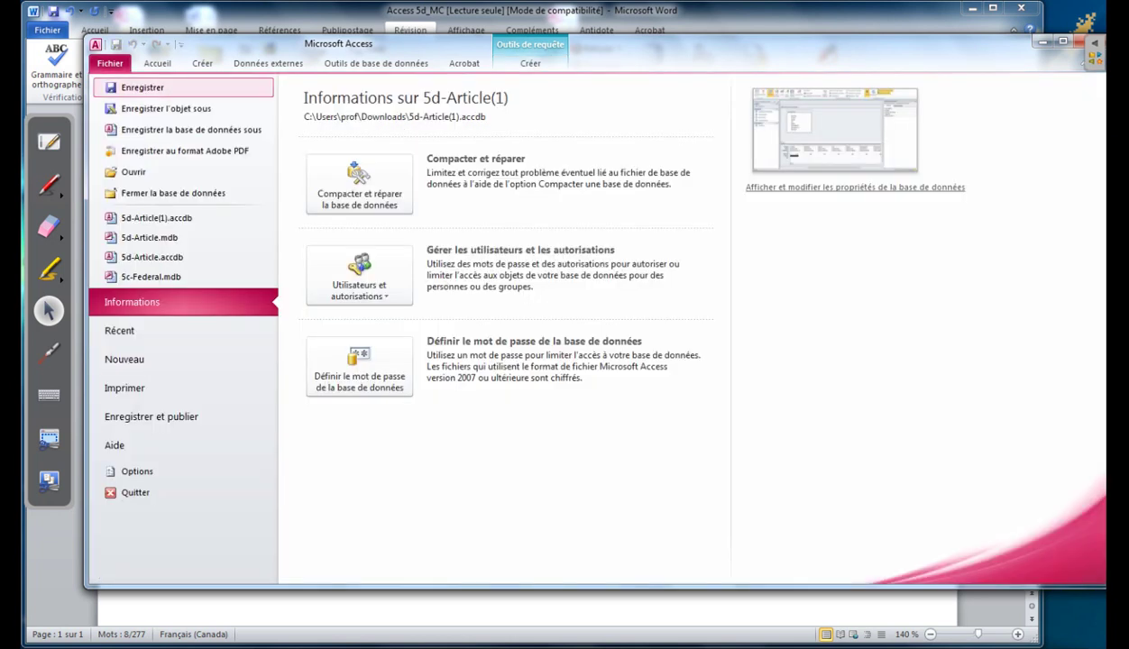
click(166, 108)
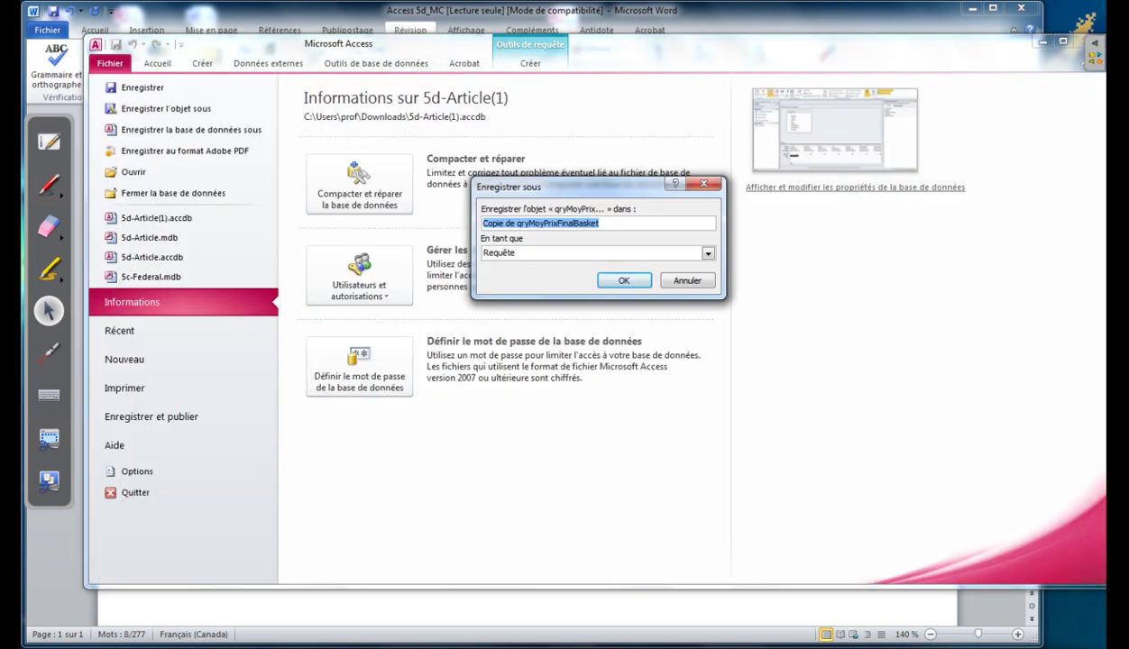
text(qry)
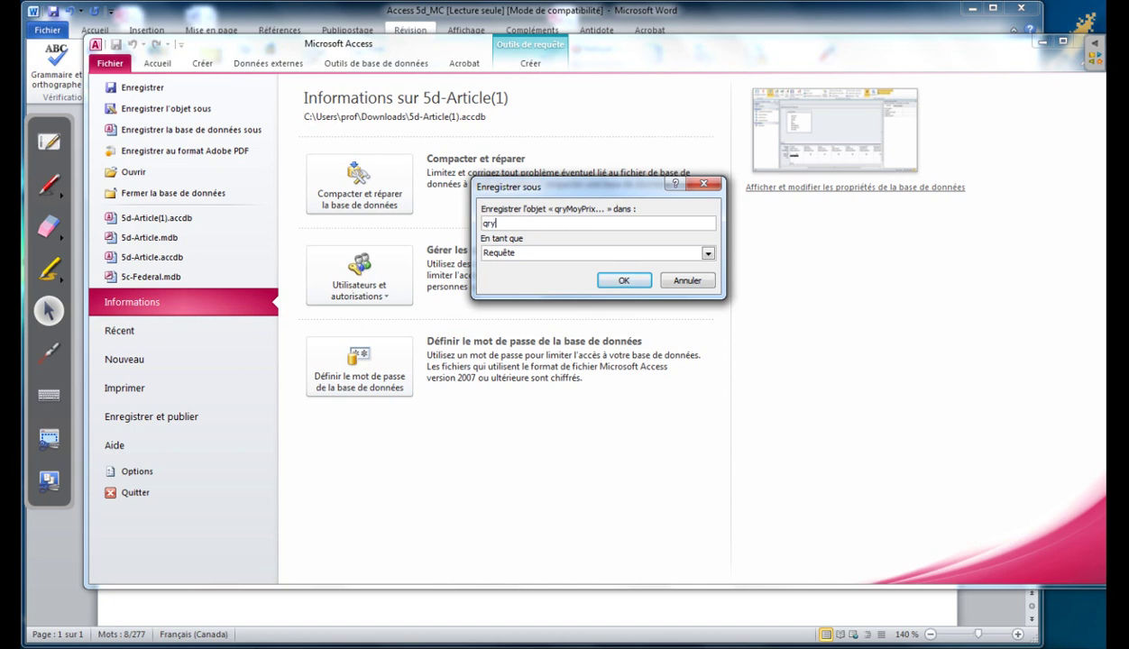
text(_BK)
key(Return)
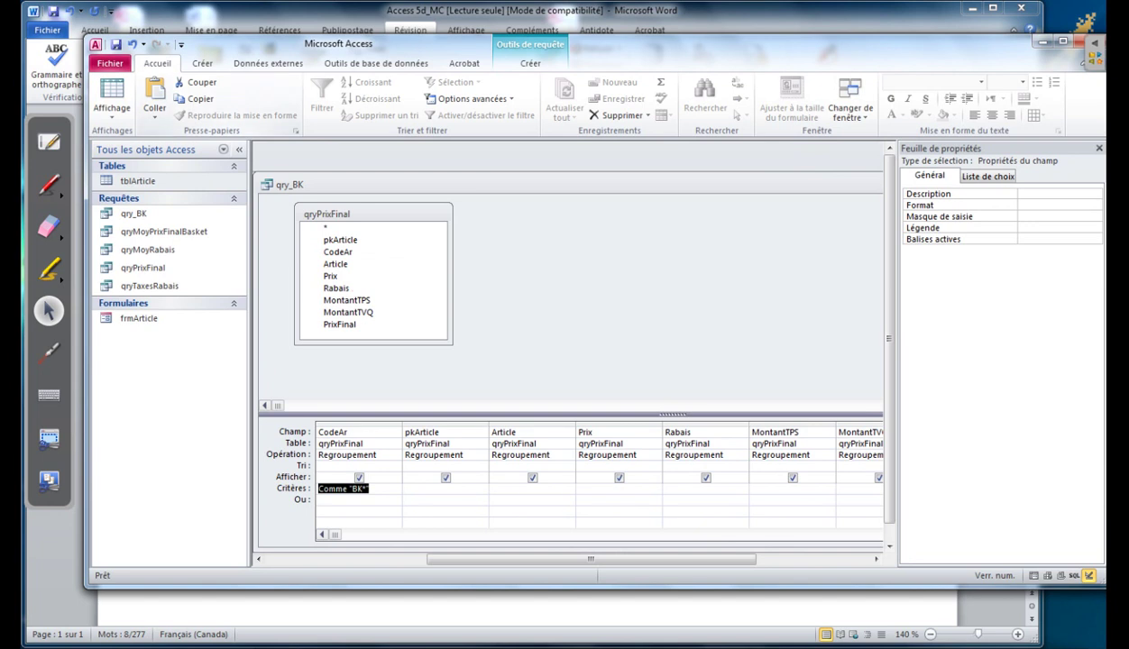
key(F6)
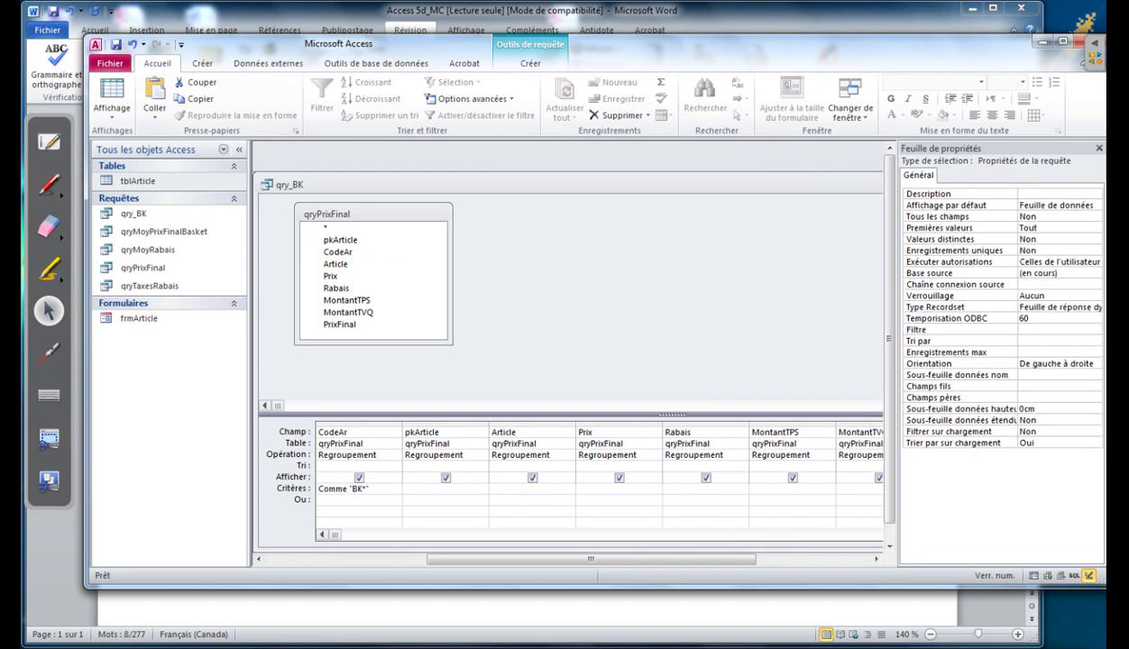
click(109, 63)
click(109, 64)
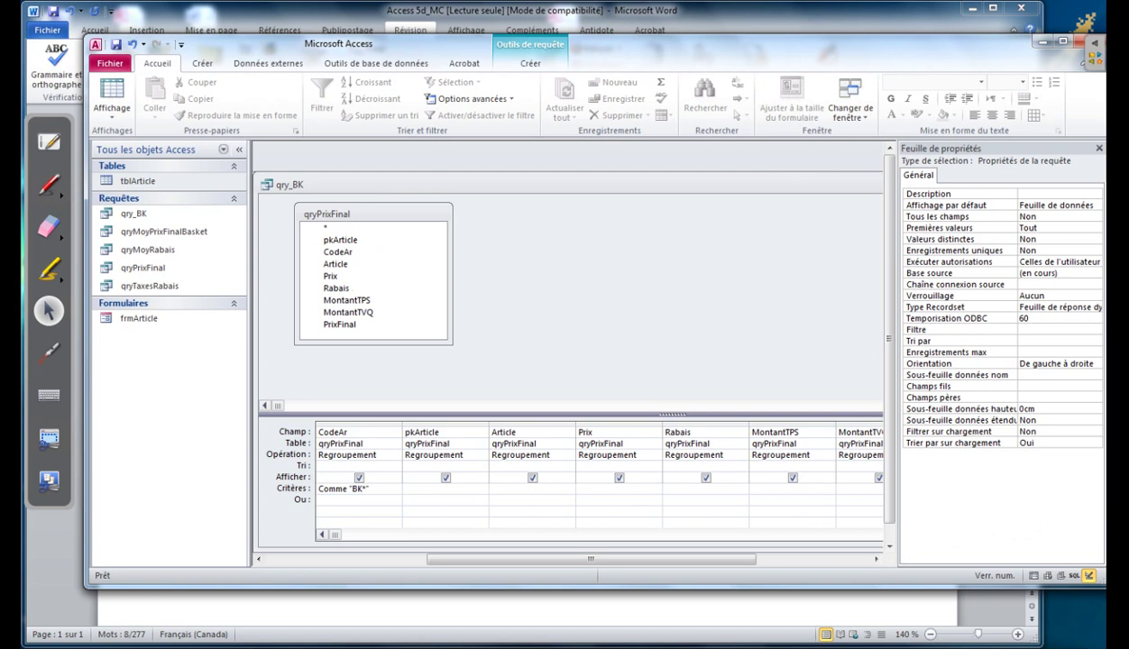
click(202, 63)
drag(568, 184, 609, 168)
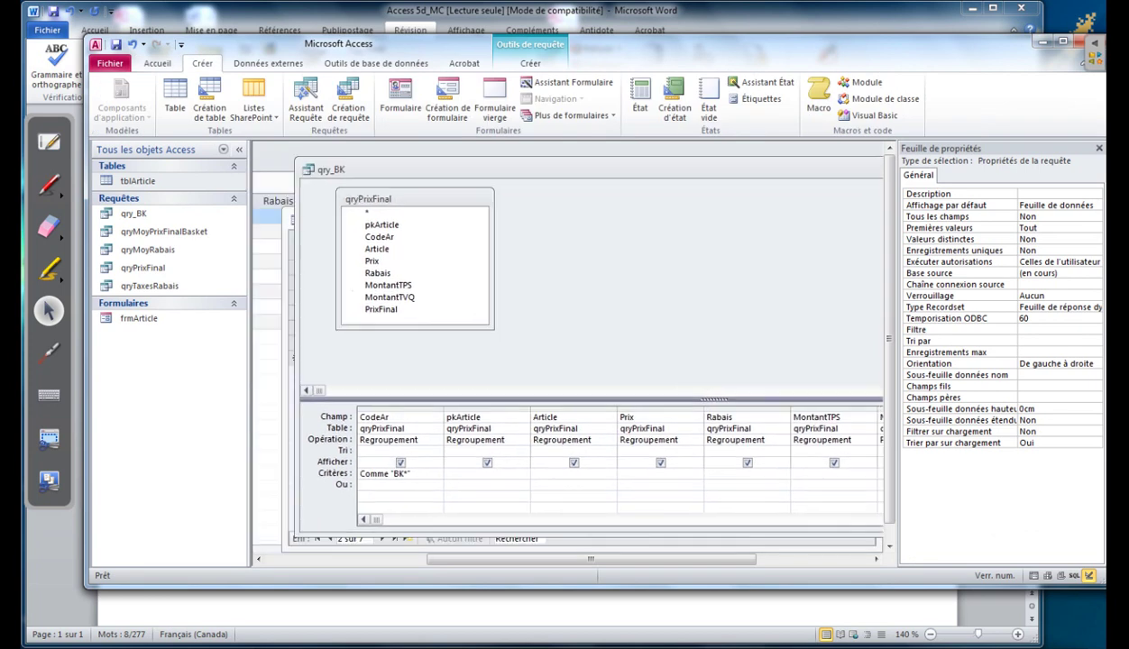
click(149, 63)
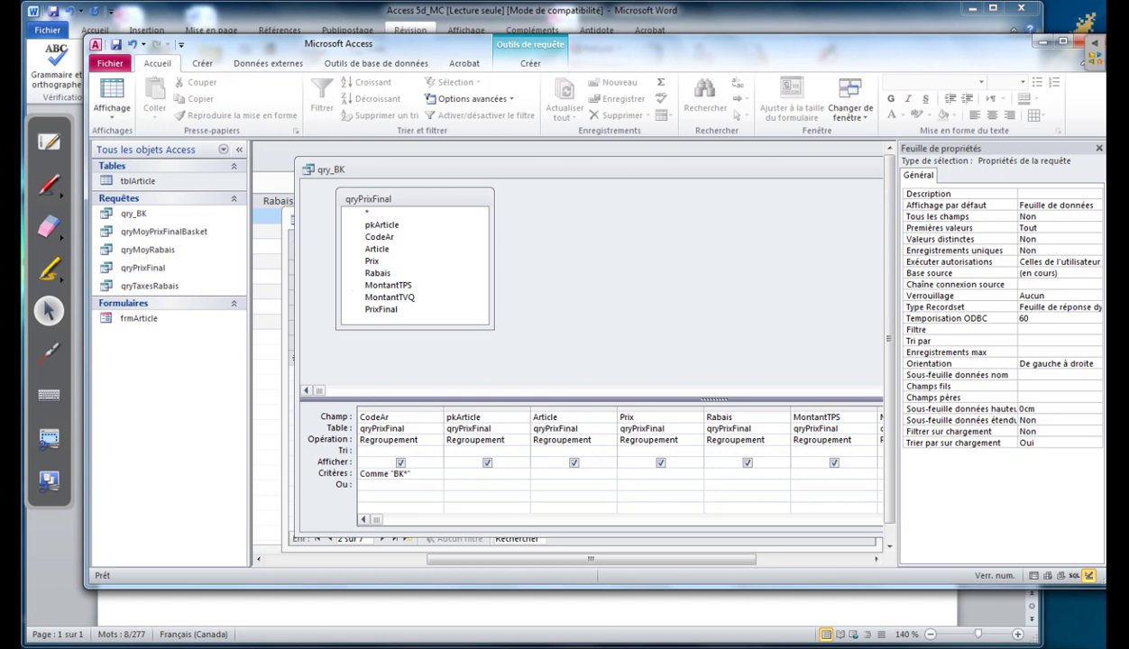
Display qry_BK in datasheet view and examine the articles it returns.
right_click(363, 167)
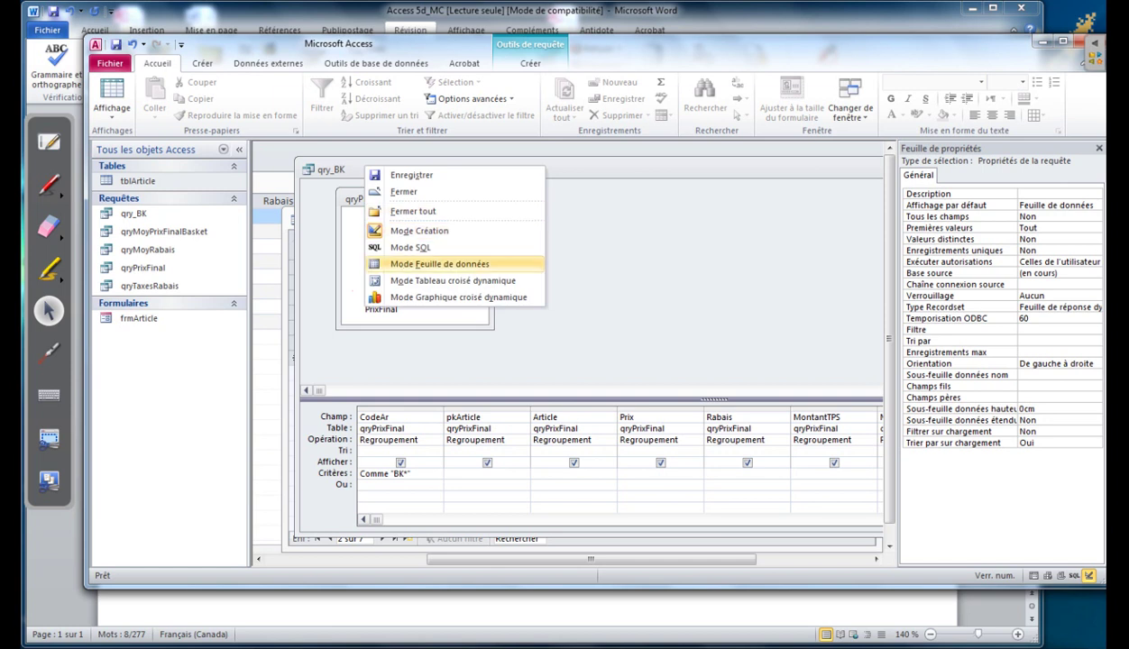
click(440, 263)
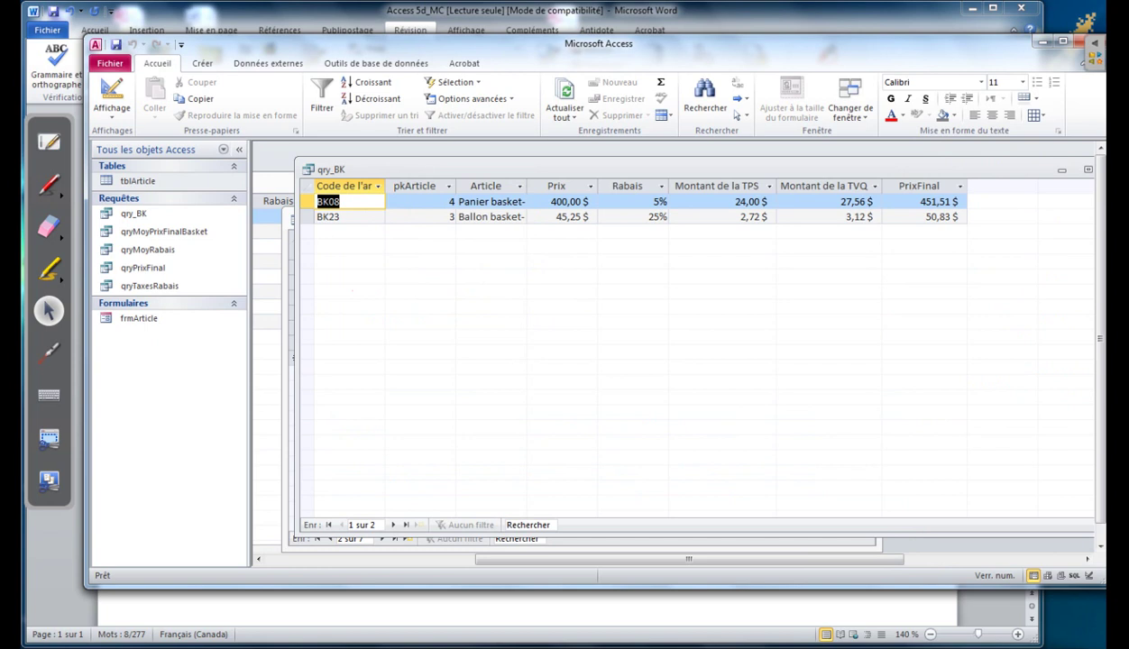
drag(695, 170, 586, 208)
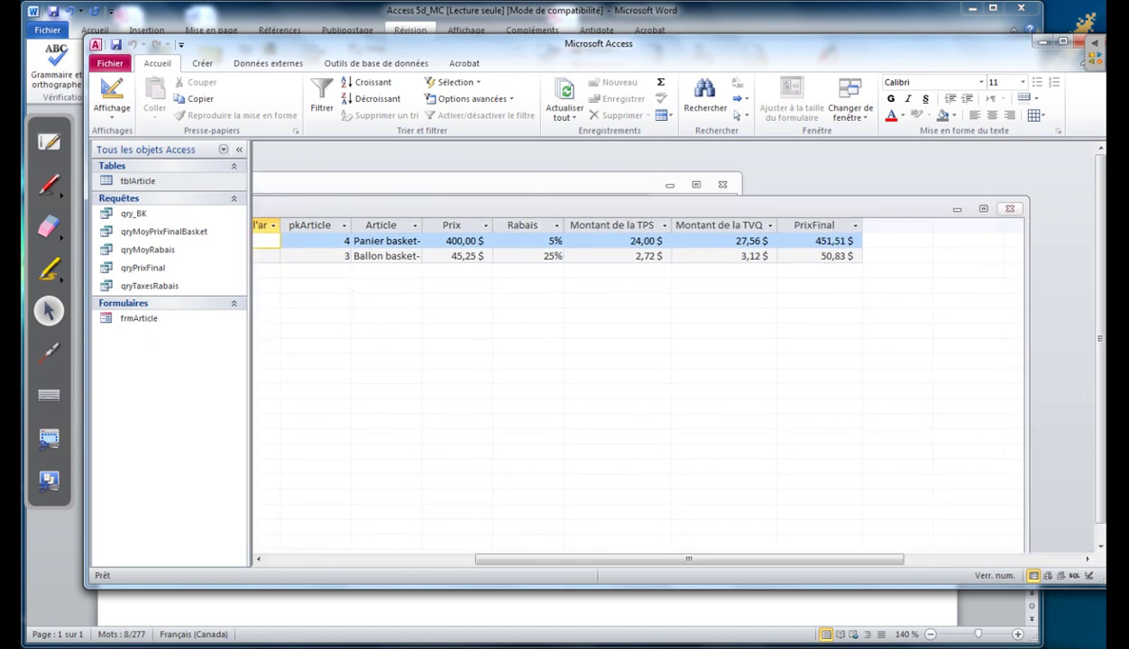
Close qry_BK, qryTaxesRabais and tblArticle, saving the changes made to qryTaxesRabais.
click(999, 208)
click(722, 184)
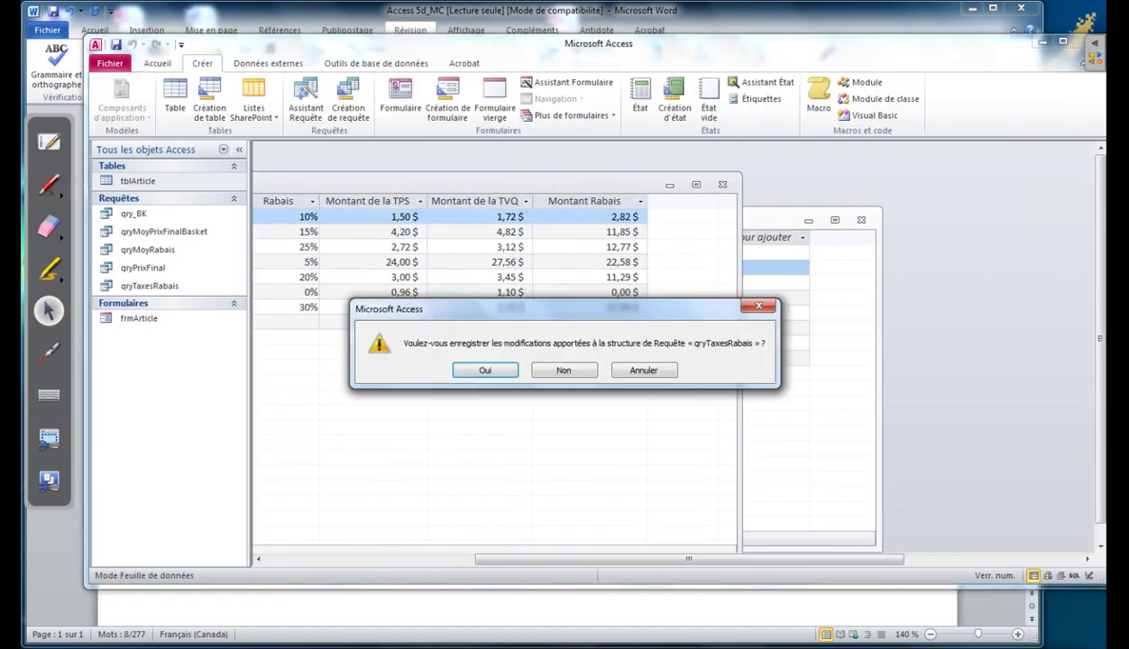
key(Return)
key(Return)
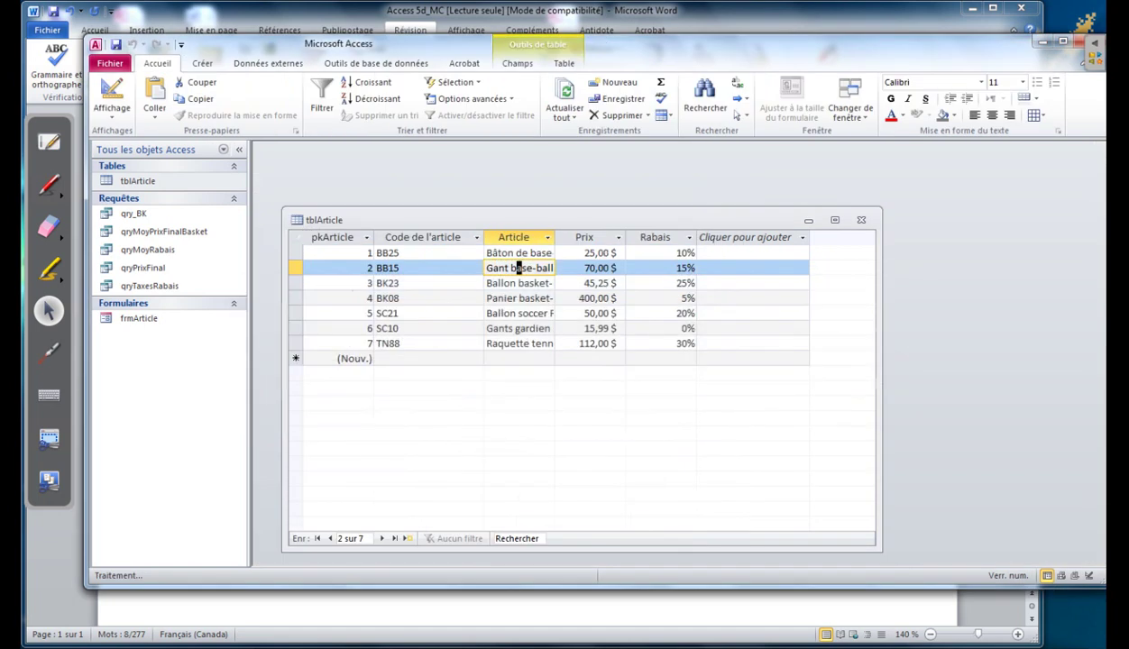
key(ctrl+w)
click(484, 369)
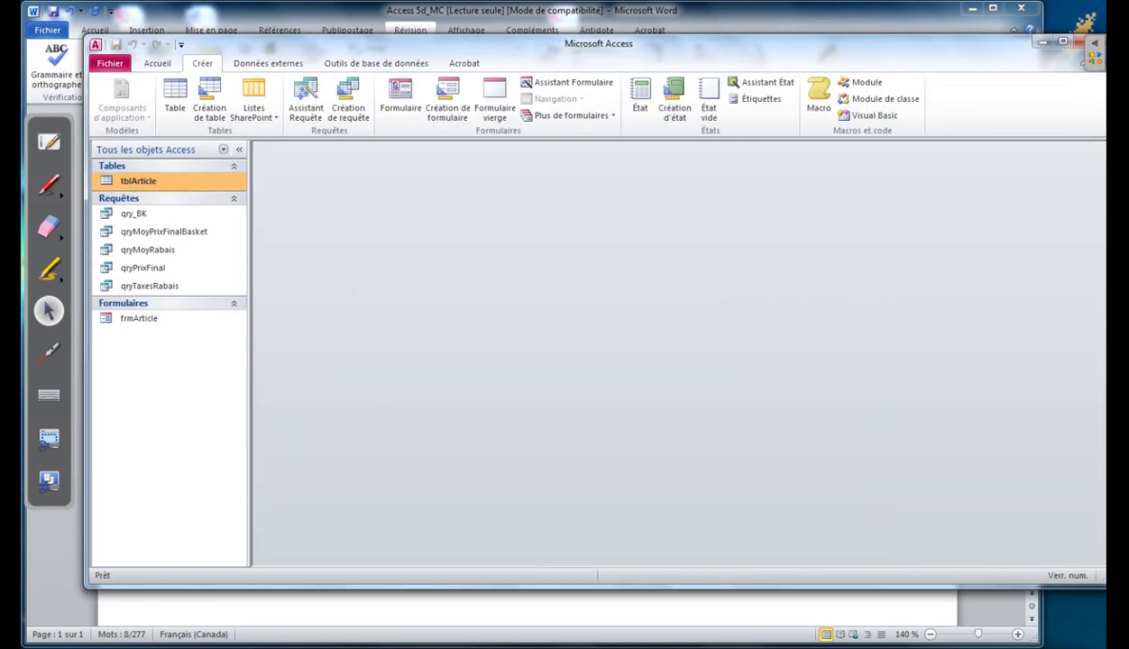
Open qryMoyPrixFinalBasket in design view and remove its qryPrixFinal source.
click(156, 232)
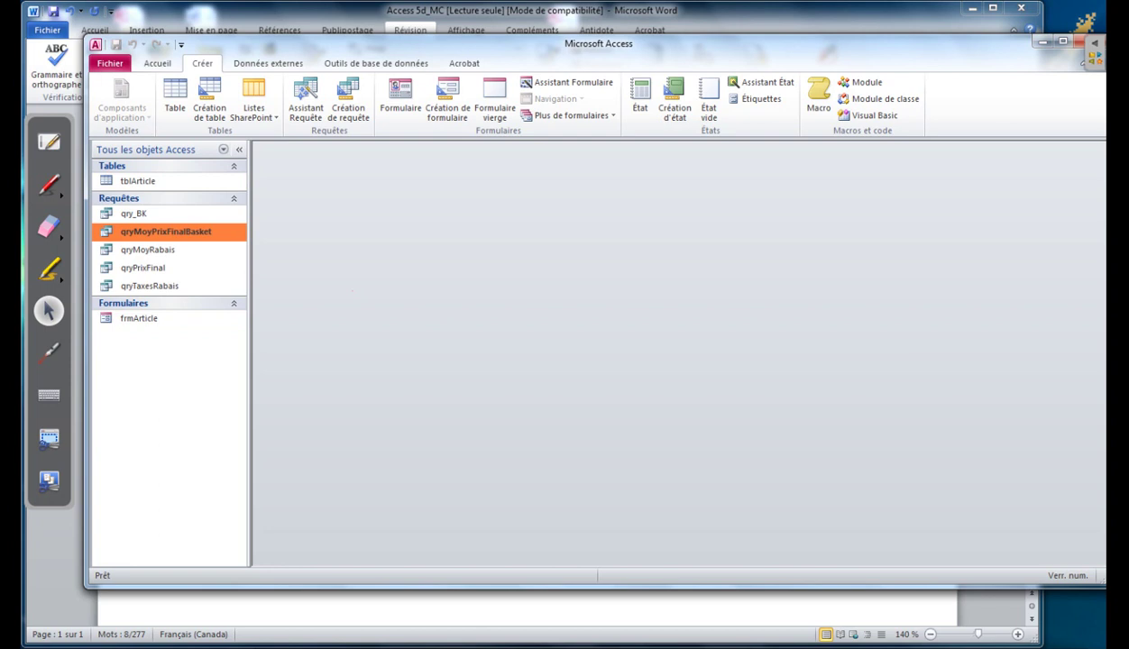
right_click(172, 235)
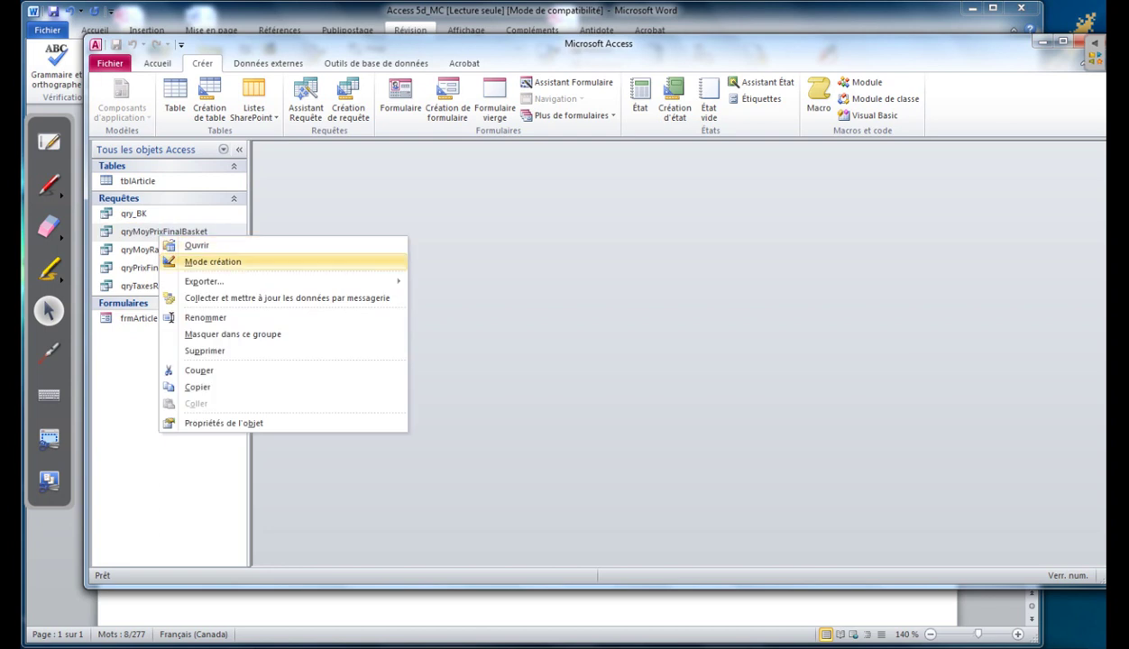
click(216, 257)
click(340, 227)
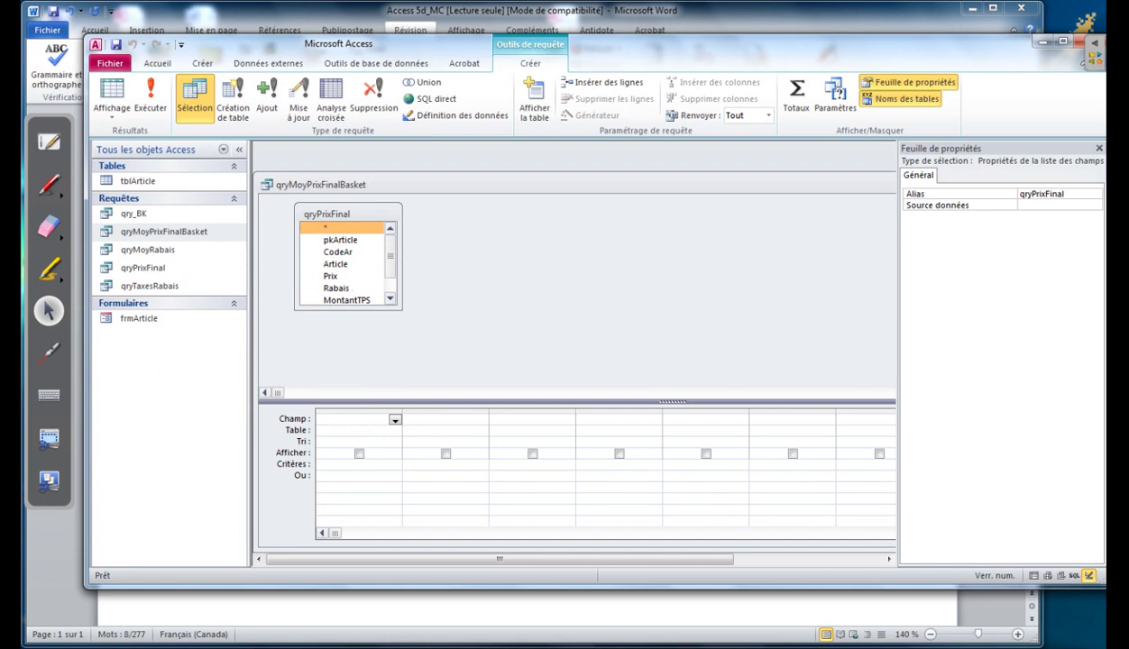
right_click(364, 217)
click(431, 221)
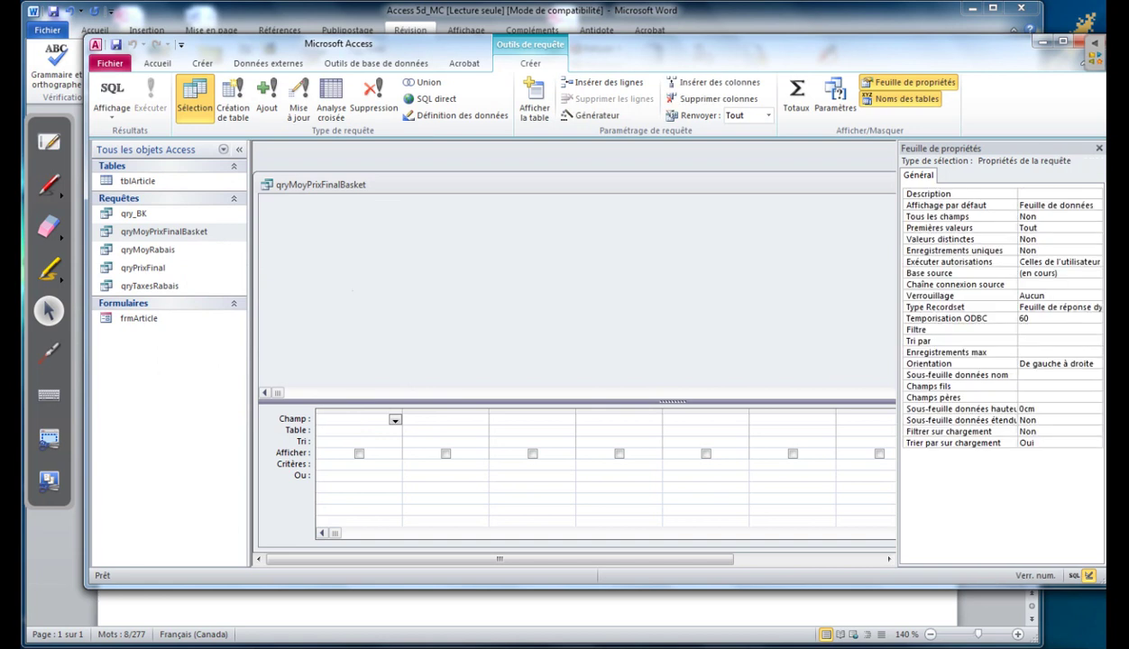
Add the qry_BK query as the source of qryMoyPrixFinalBasket and include its PrixFinal field in the design grid.
right_click(419, 239)
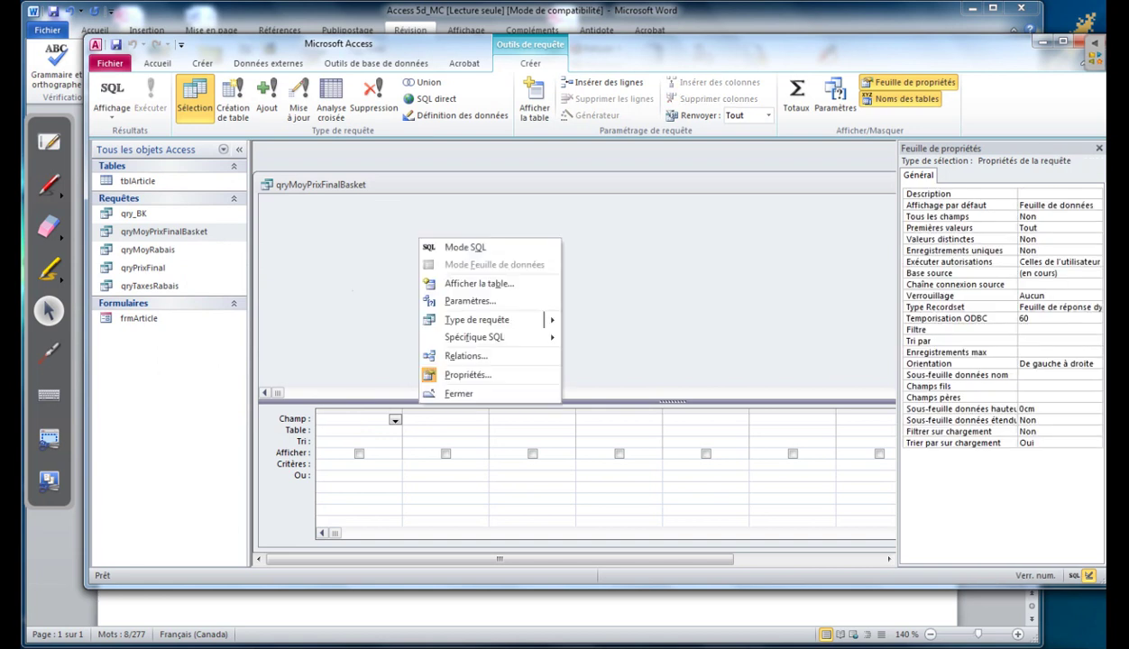
key(Escape)
right_click(388, 240)
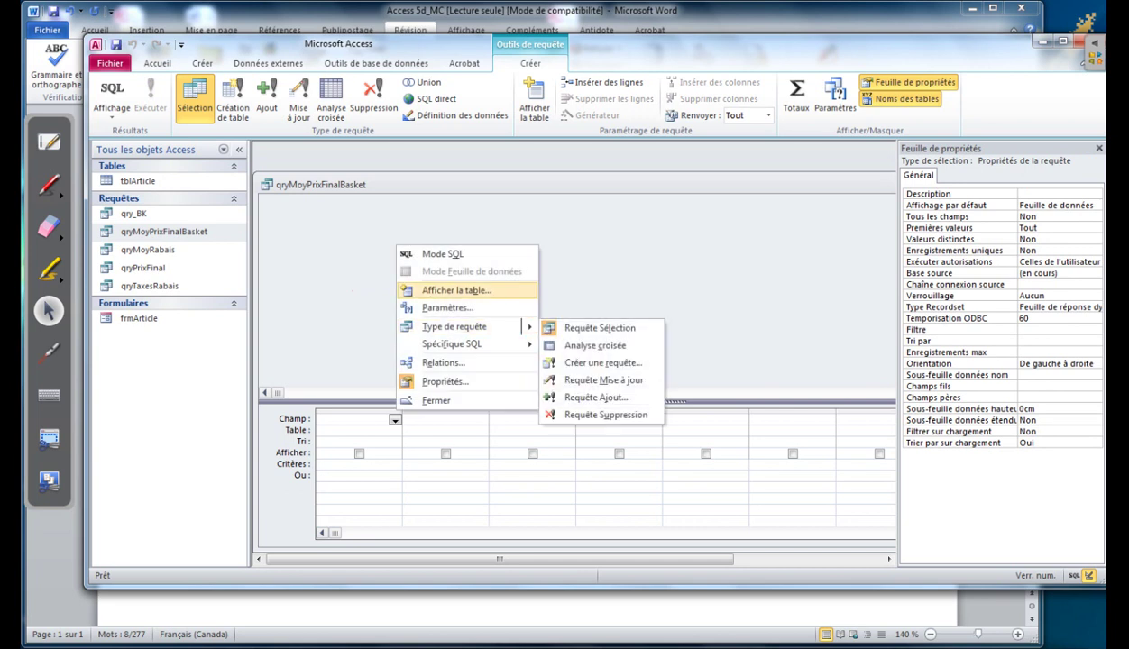
click(442, 285)
click(533, 432)
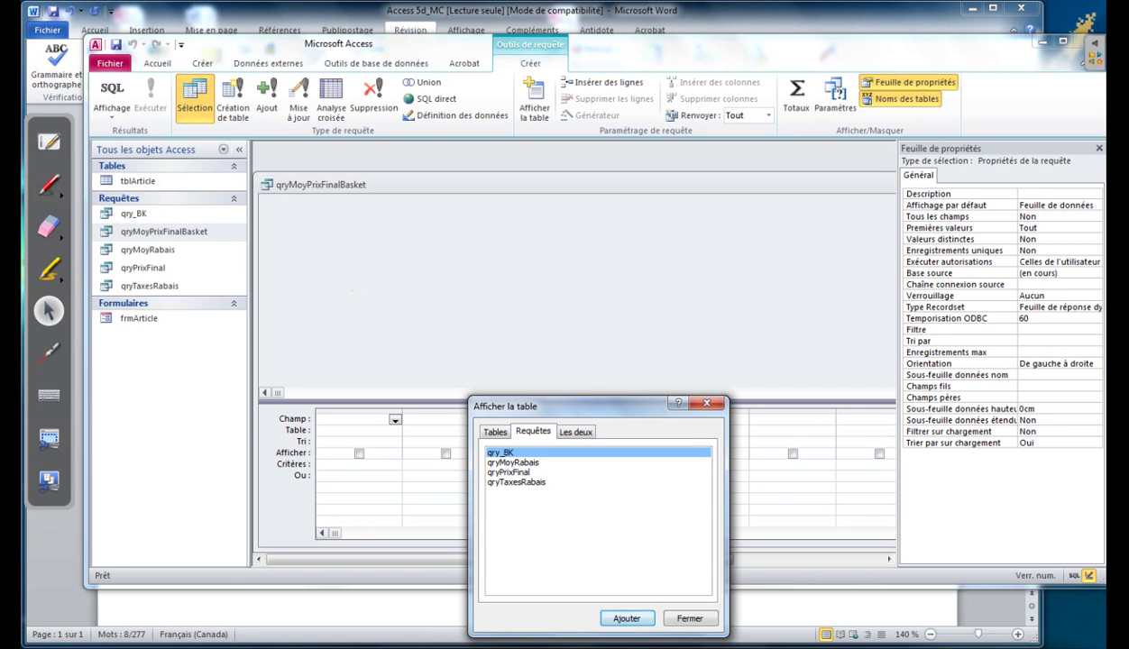
click(626, 618)
click(690, 618)
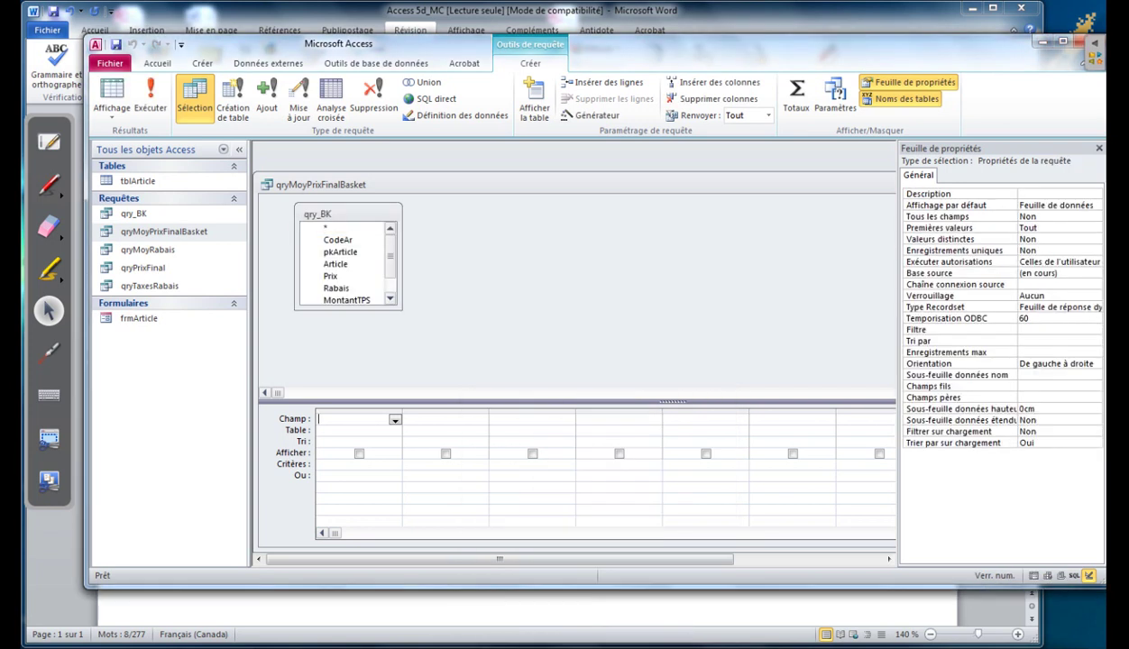
drag(400, 308, 443, 339)
double_click(339, 323)
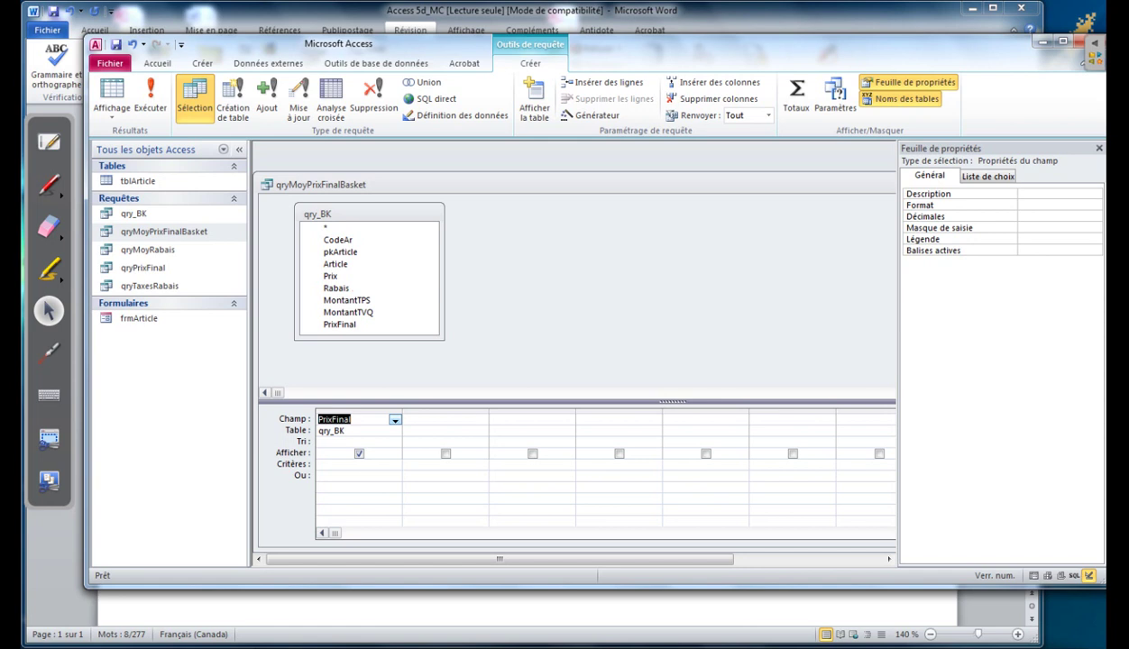
Turn on totals, set the operation for PrixFinal to Moyenne, and run the query.
right_click(365, 417)
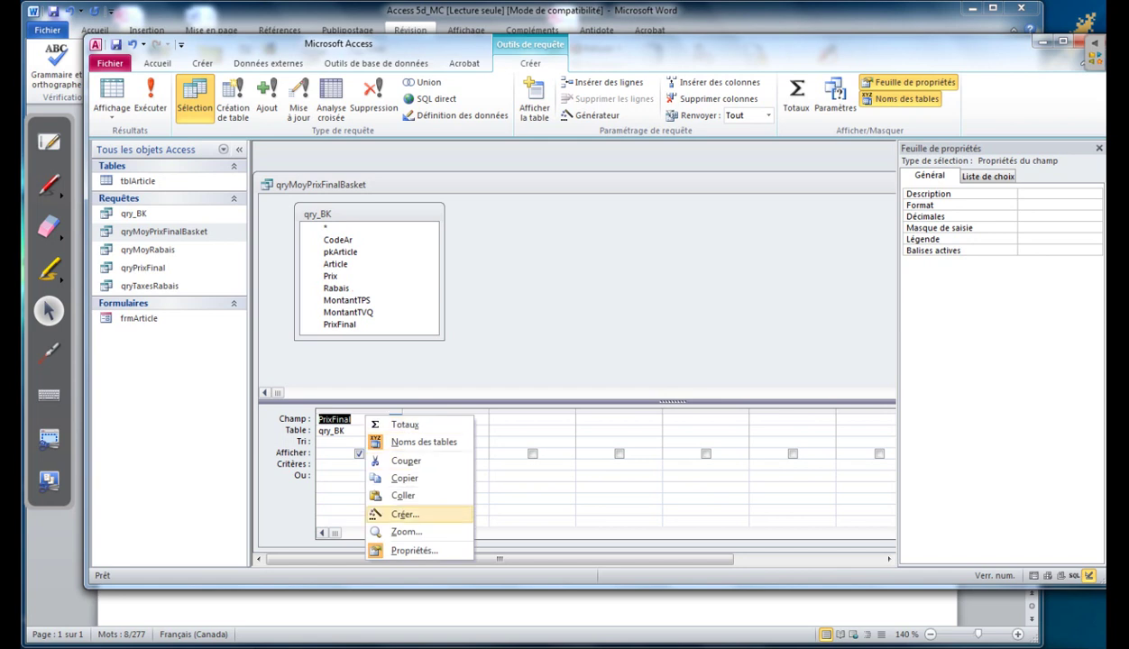
click(405, 424)
click(395, 442)
click(342, 454)
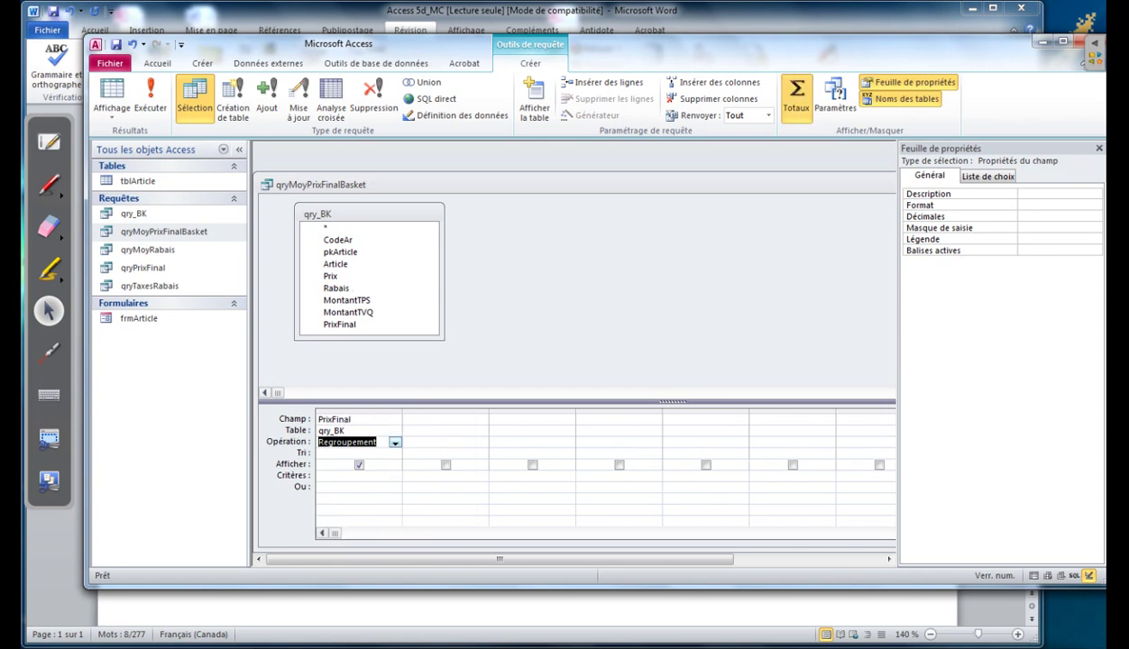
click(395, 442)
click(338, 475)
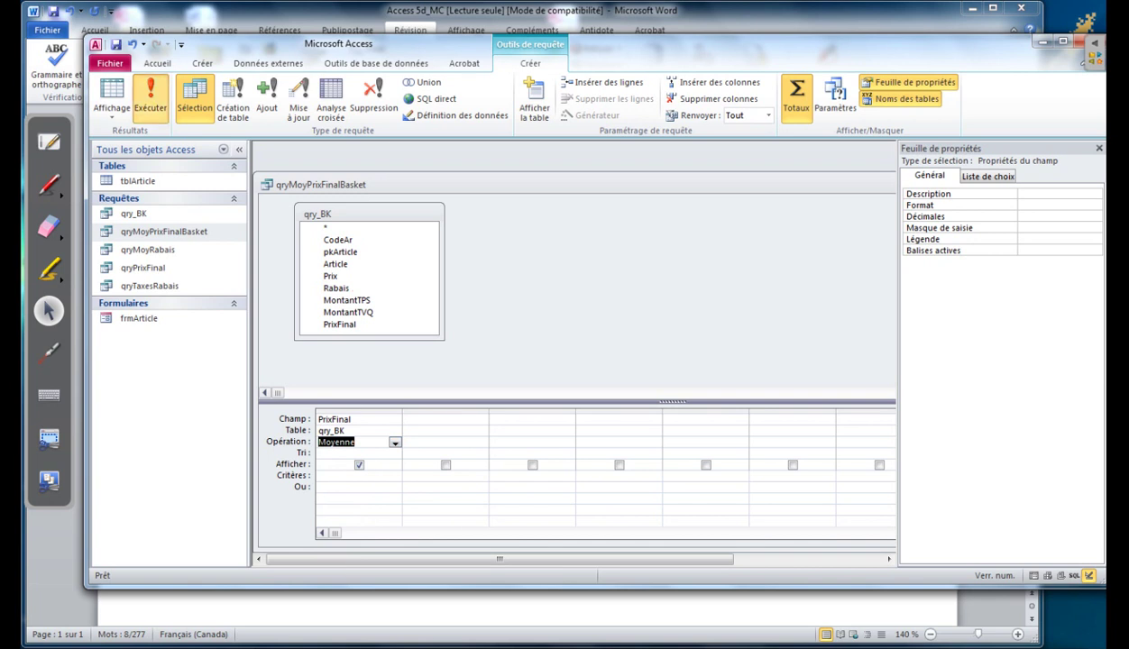
click(149, 94)
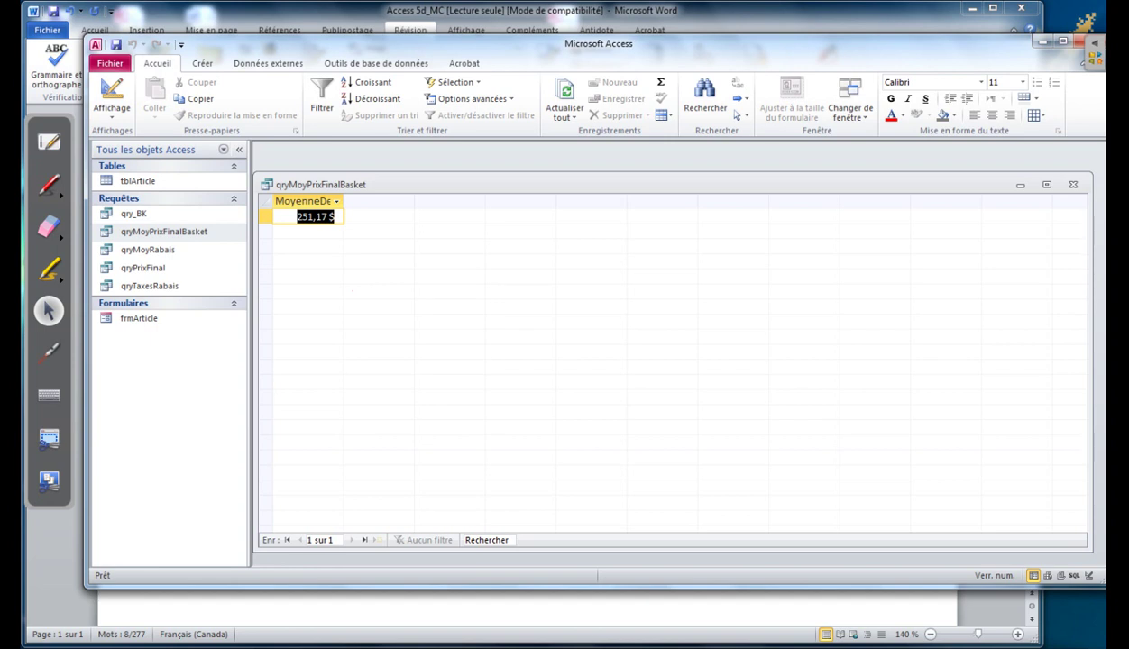
Switch to the Word exercise document and review instruction 6 and the 8% price increase described in instruction 8.
key(alt+Tab)
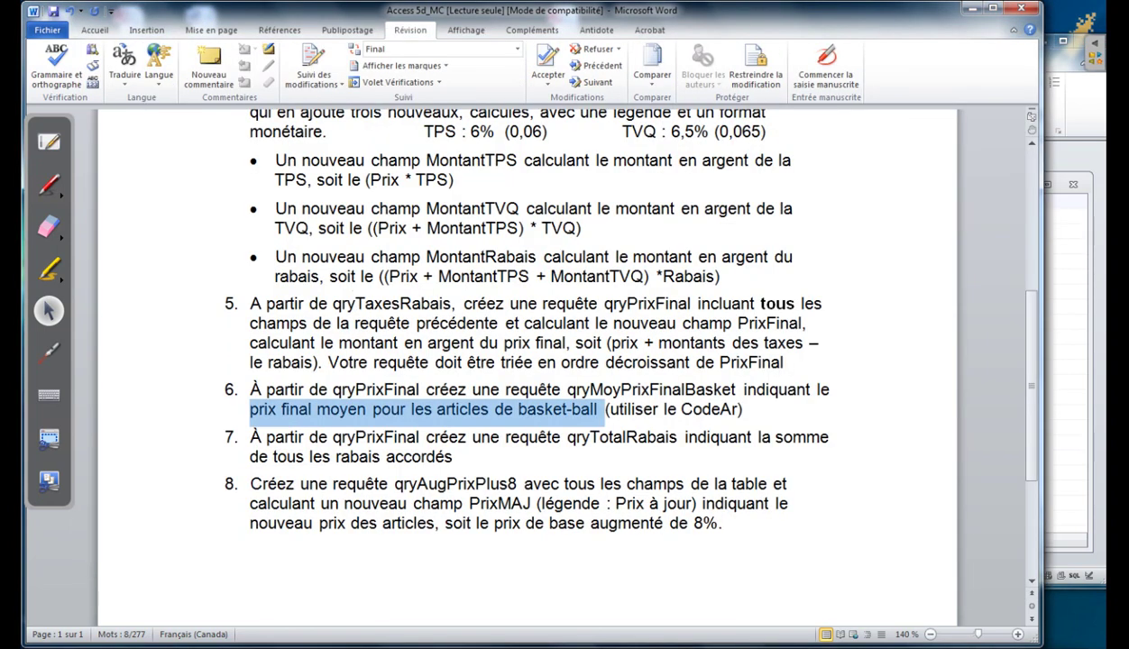
drag(743, 409, 250, 390)
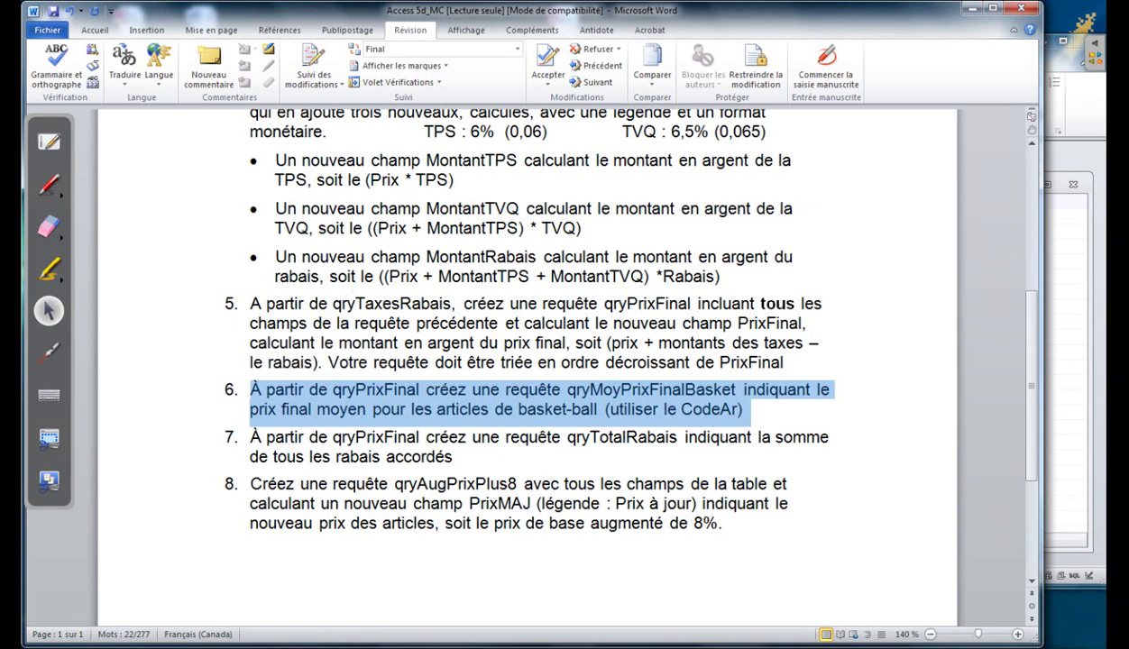
scroll(532, 361, down, 2)
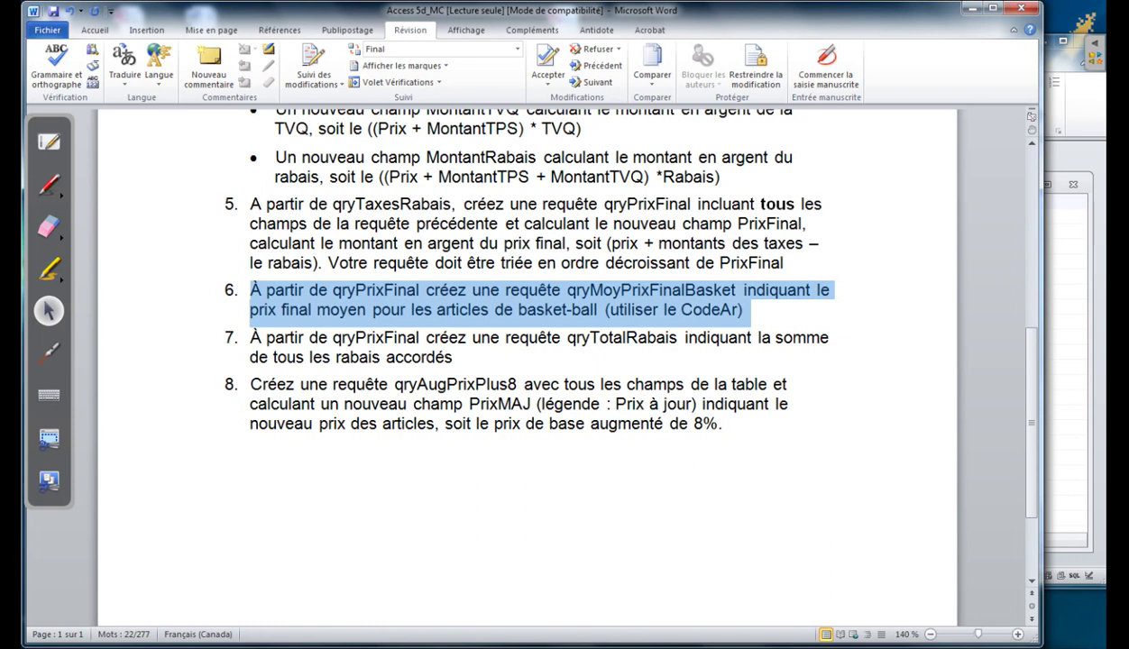
drag(721, 423, 434, 423)
scroll(434, 423, down, 2)
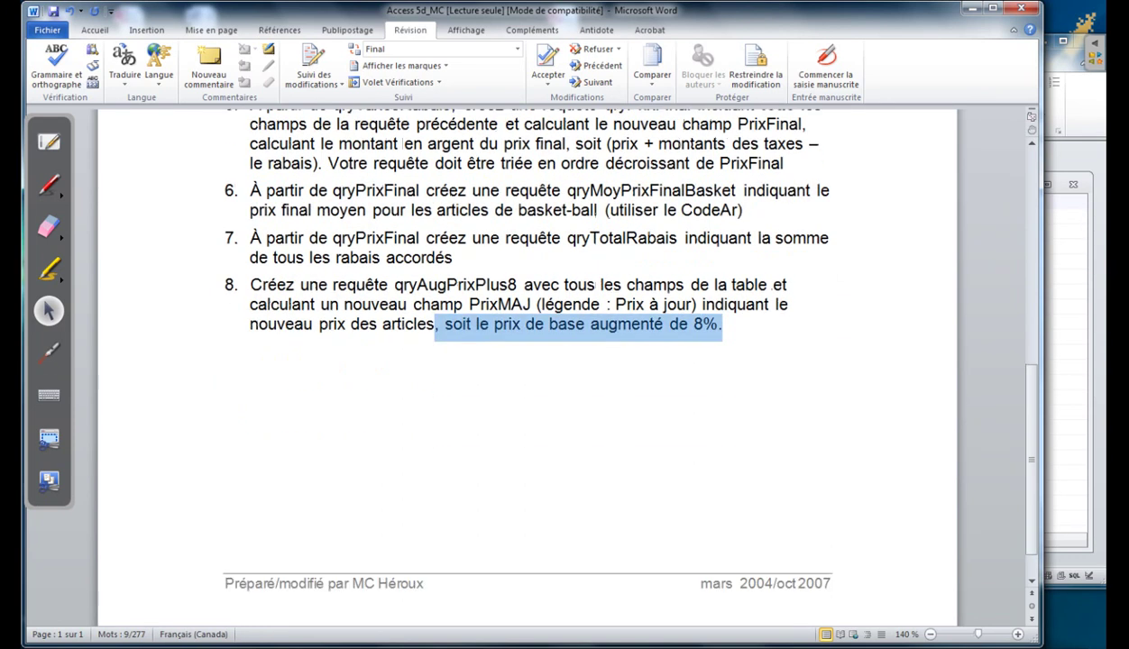
scroll(532, 361, down, 1)
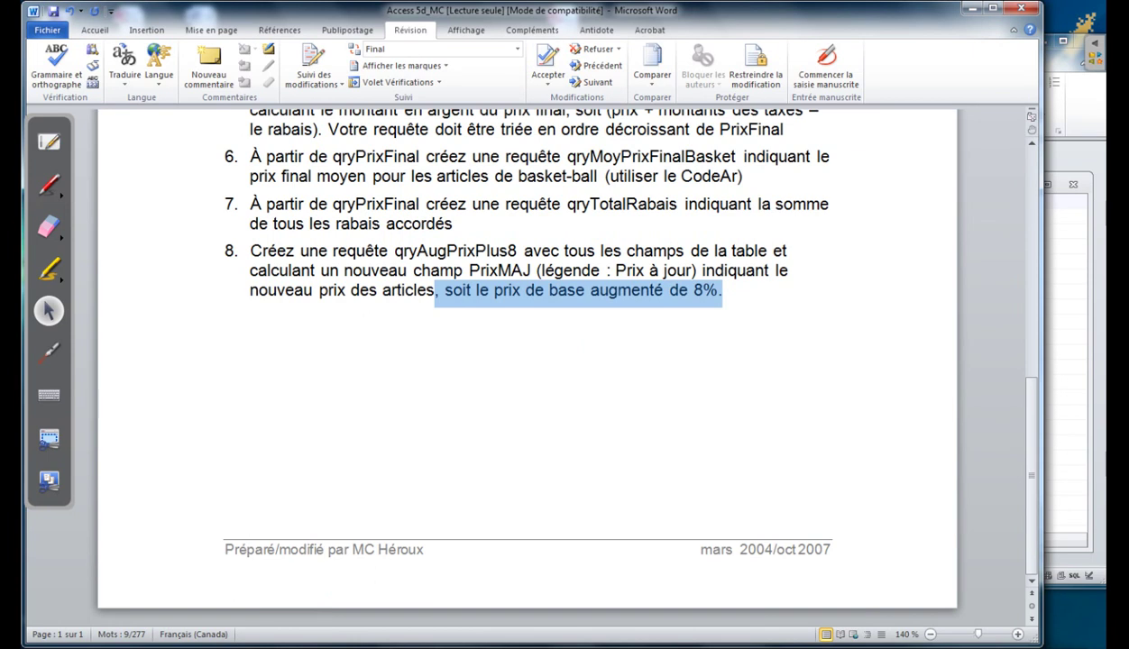
Handwrite in red ink the example price 2$ and "2 + 8%" below instruction 8, and the decimal form of 8% beside it.
click(49, 184)
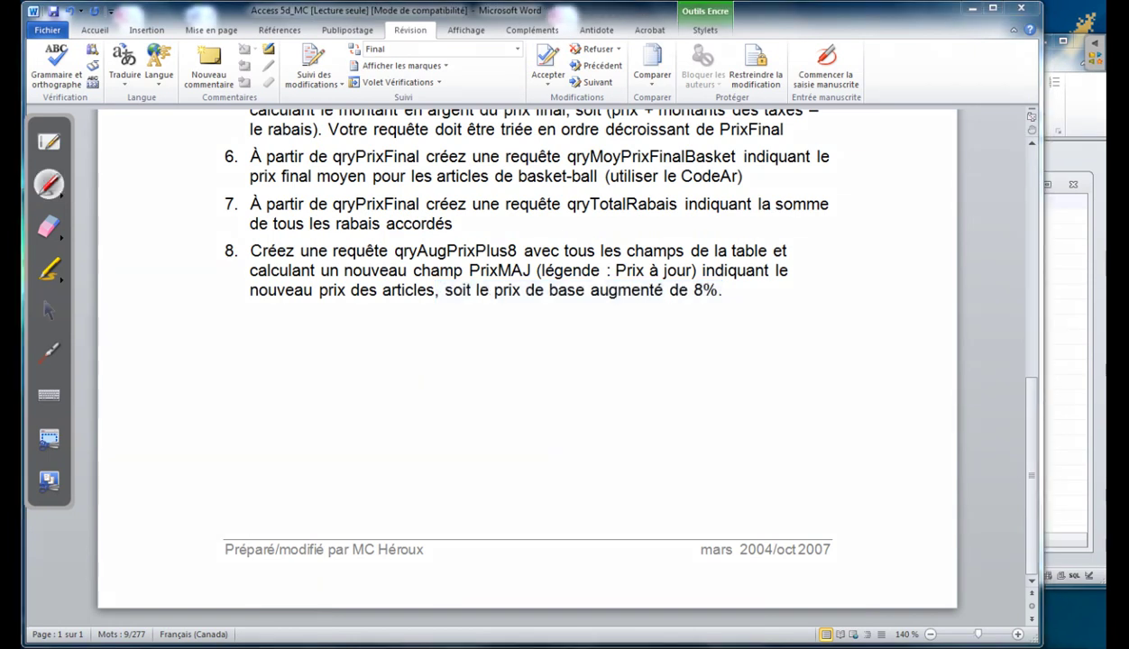
drag(511, 308, 539, 333)
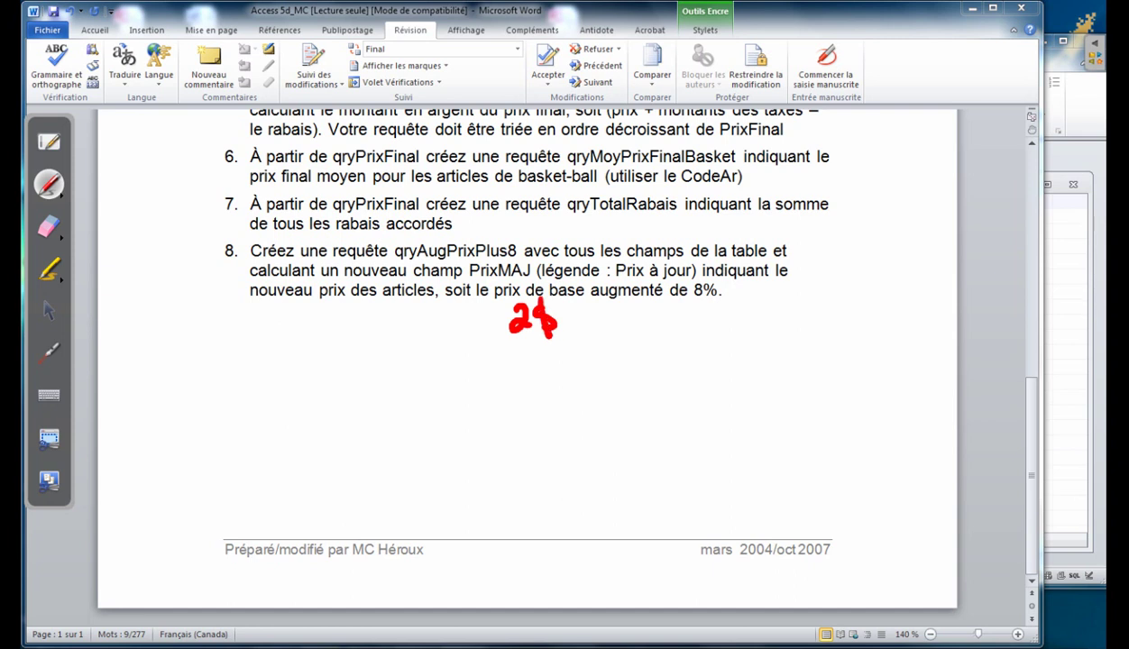
drag(303, 371, 337, 412)
mouse_move(389, 370)
mouse_down()
mouse_move(393, 402)
mouse_move(401, 383)
mouse_up()
mouse_move(458, 360)
mouse_down()
mouse_move(447, 372)
mouse_move(456, 360)
mouse_move(483, 370)
mouse_up()
mouse_move(507, 353)
mouse_down()
mouse_move(478, 404)
mouse_move(503, 407)
mouse_up()
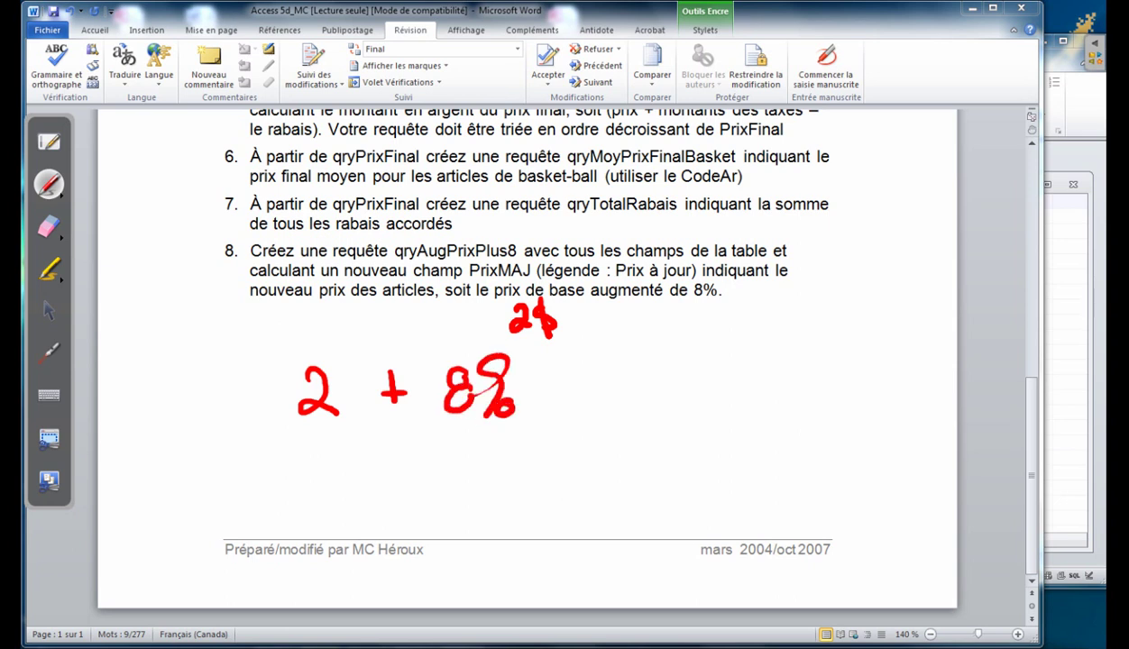
drag(756, 285, 771, 325)
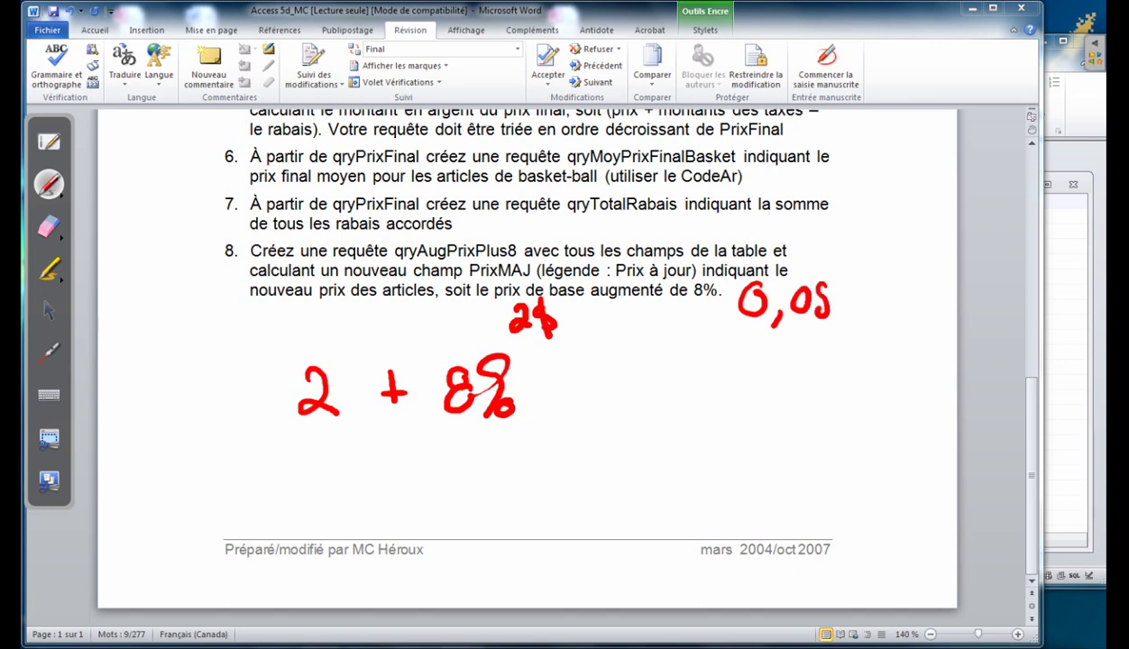